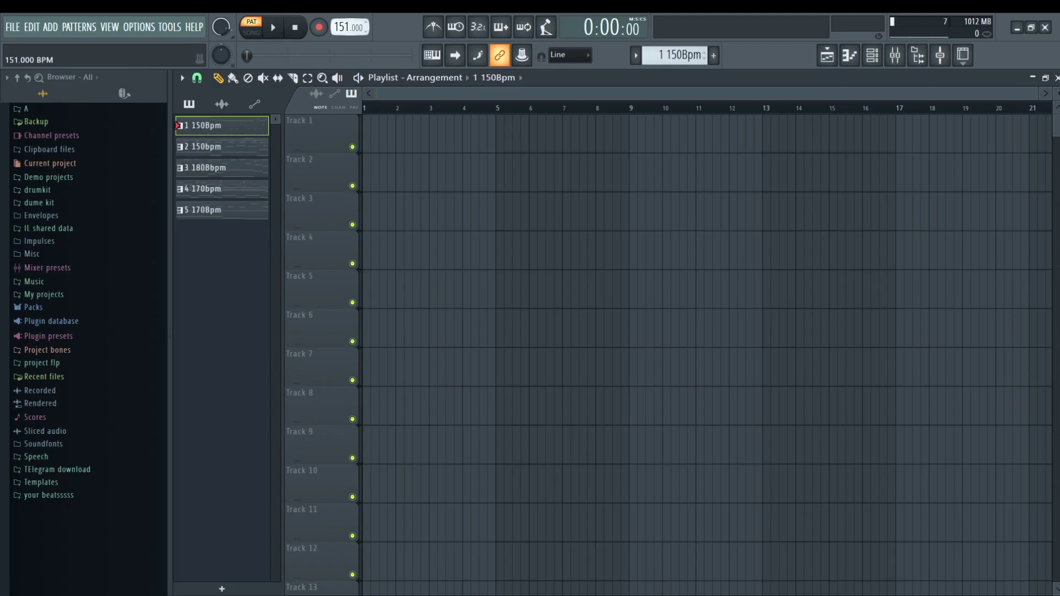
# - Play patterns 1 to 5 in turn, raising the tempo to 180 BPM for the third
pyautogui.press('space')
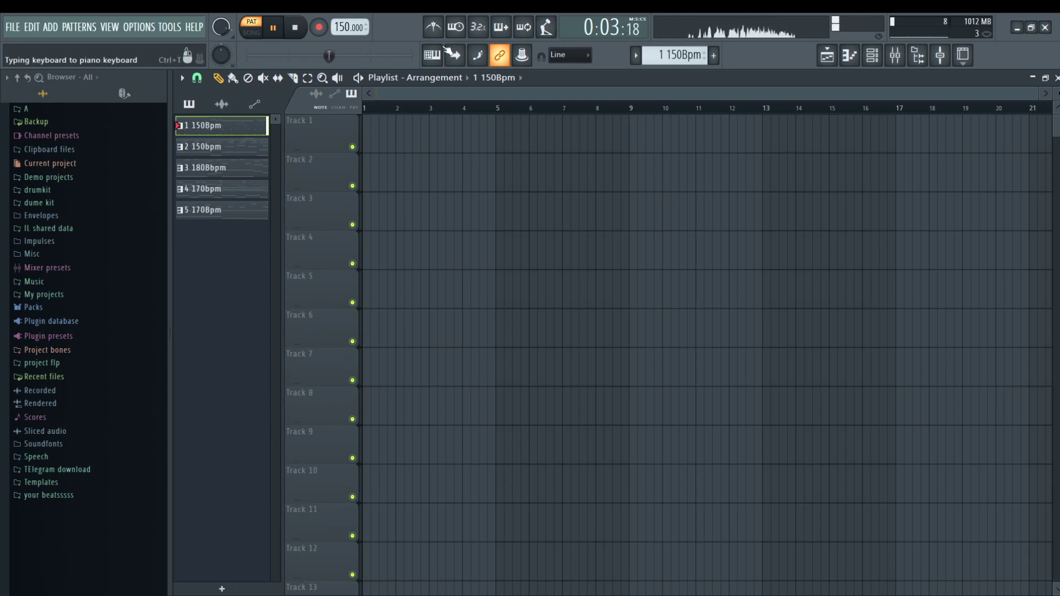
pyautogui.press('KP_Add')
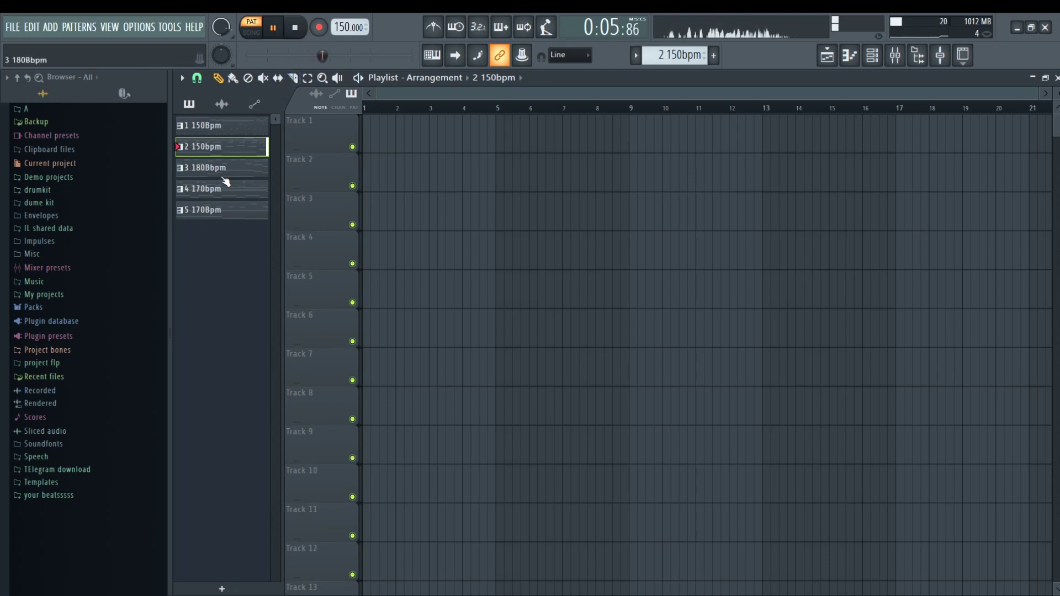
pyautogui.click(224, 177)
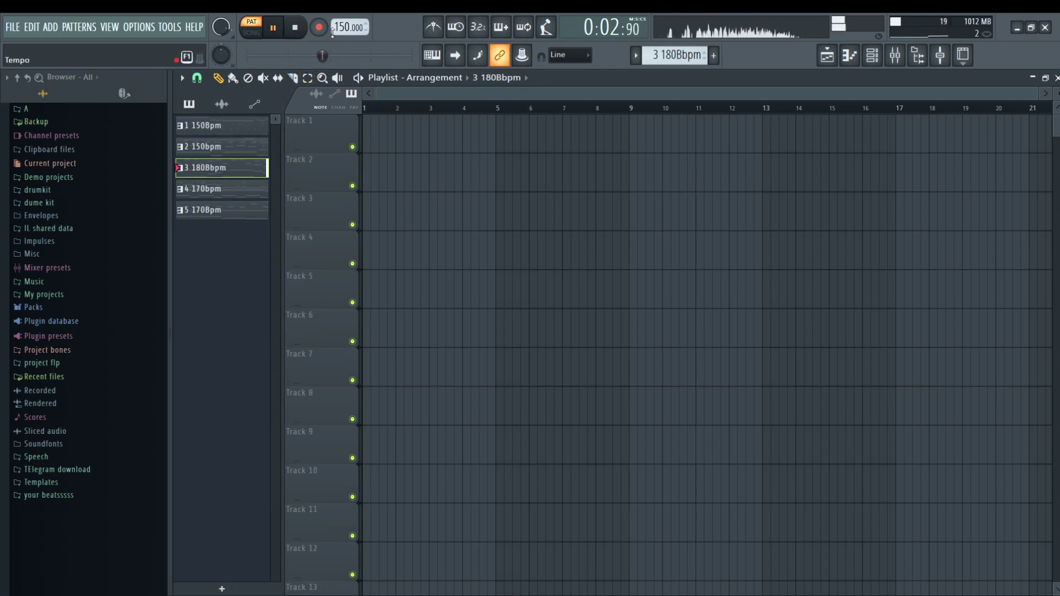
pyautogui.scroll(2, 339, 28)
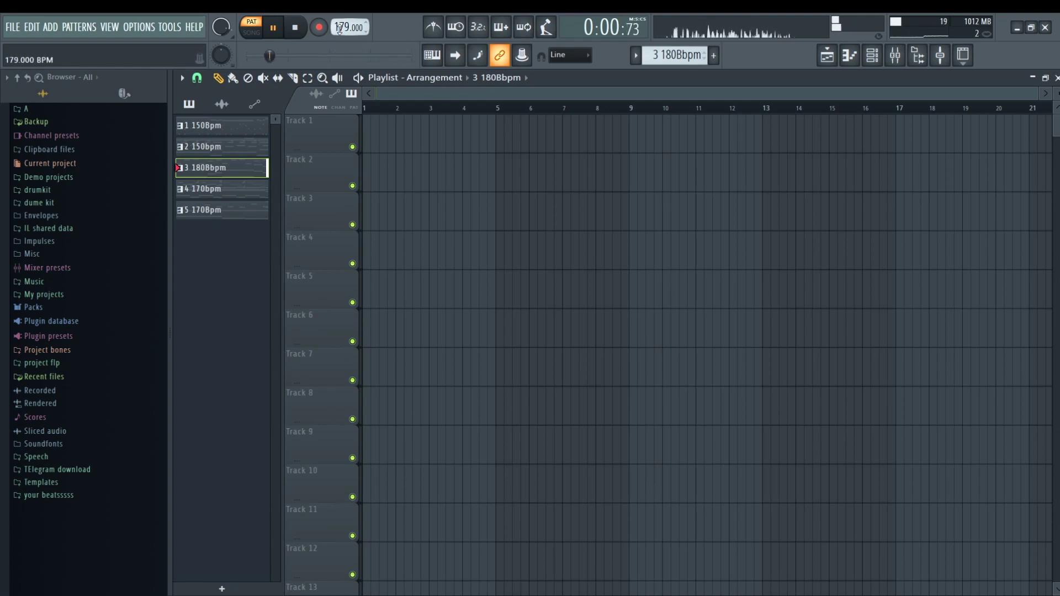
pyautogui.press('KP_Add')
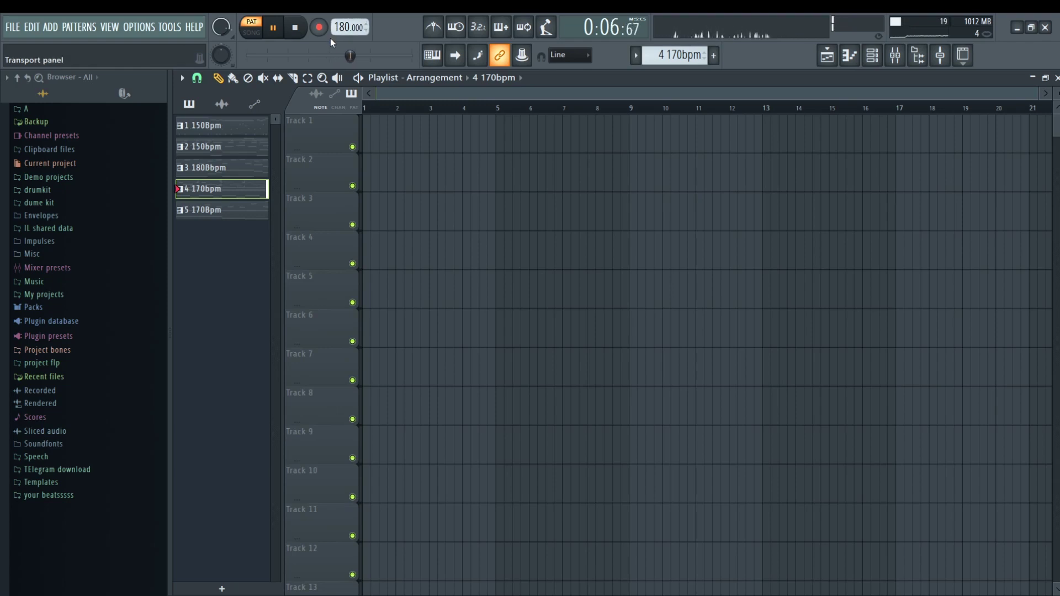
pyautogui.press('KP_Add')
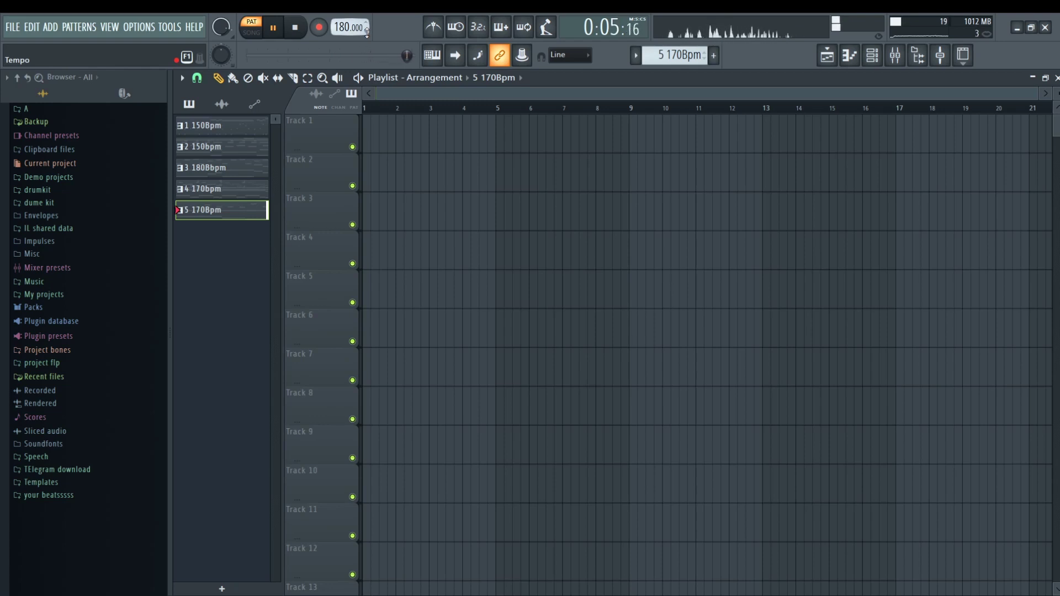
pyautogui.press('space')
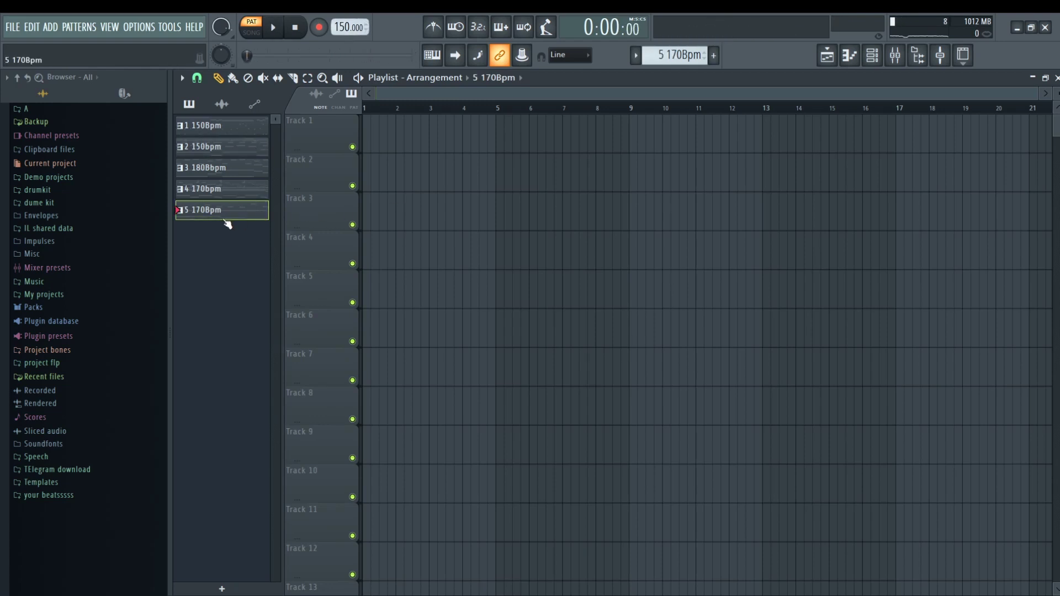
# - Set the project tempo to 166 BPM, starting from the 160 BPM preset
pyautogui.rightClick(337, 29)
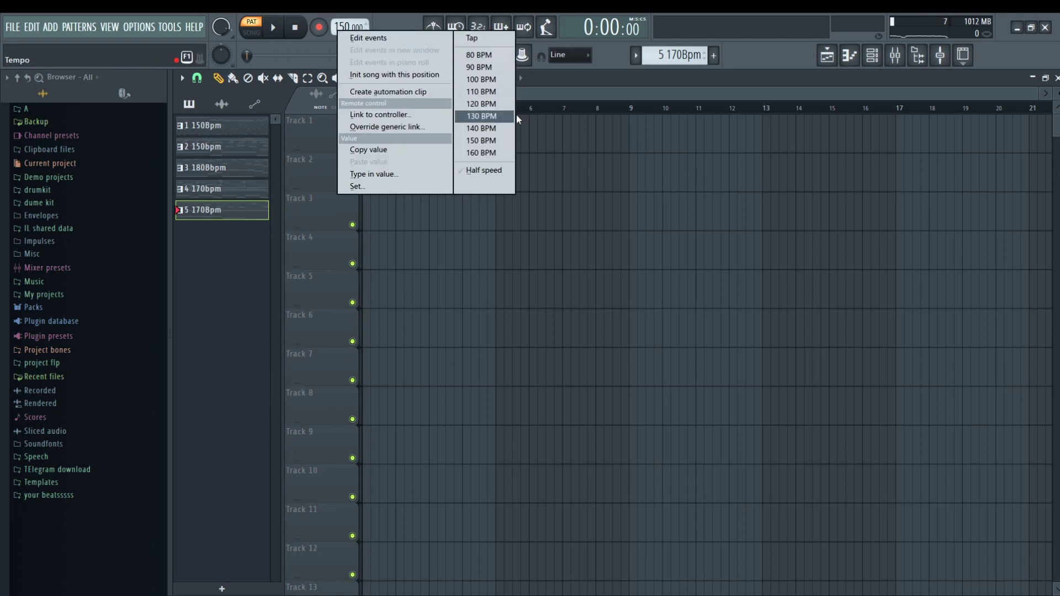
pyautogui.click(481, 153)
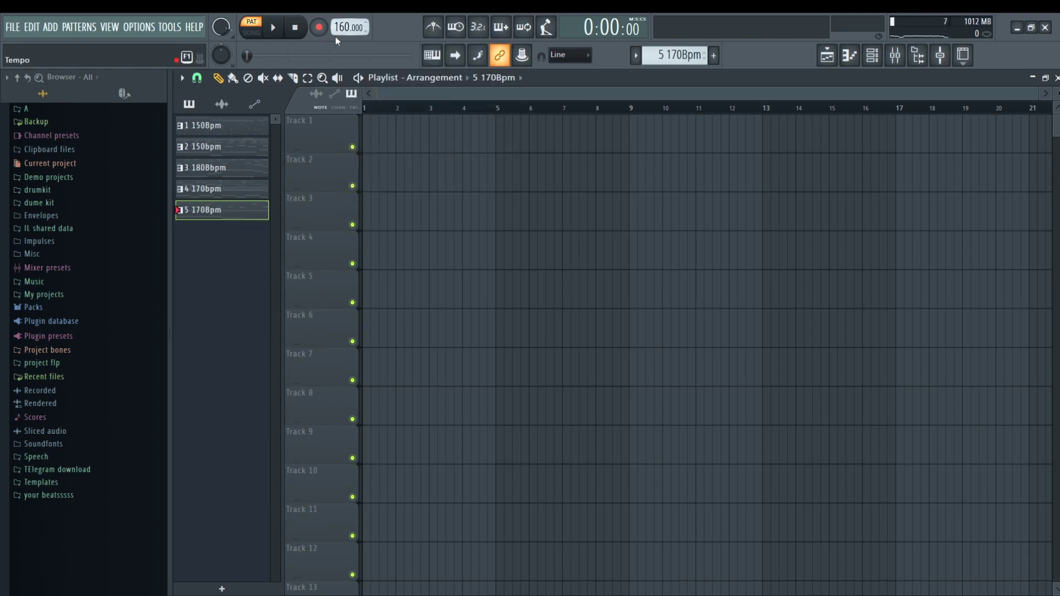
pyautogui.moveTo(339, 32); pyautogui.dragTo(339, 25)
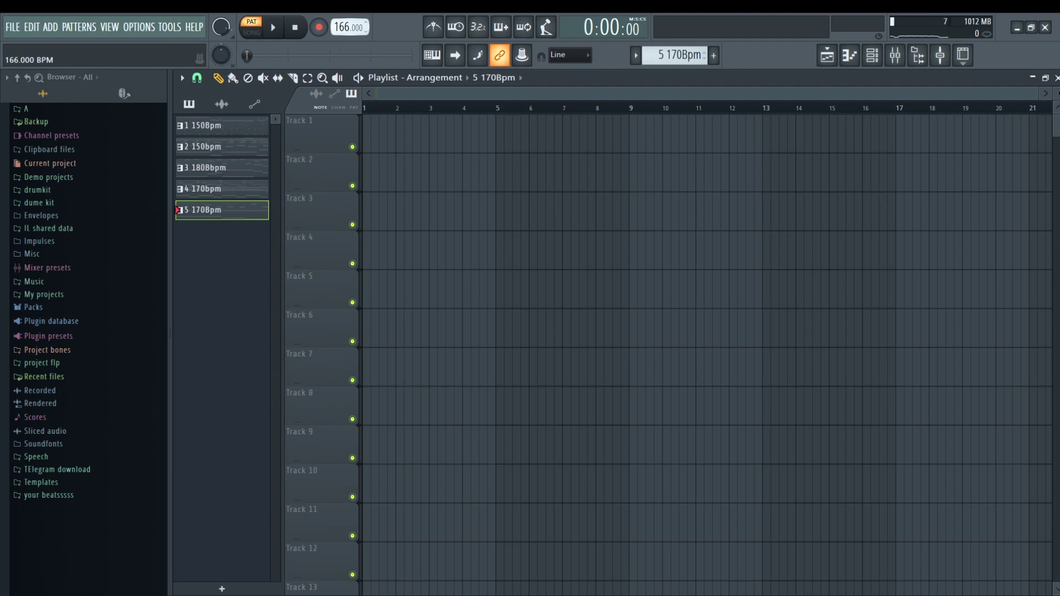
# - Open pattern 5 in the piano roll and play back its melody and bass notes
pyautogui.press('space')
pyautogui.click(849, 55)
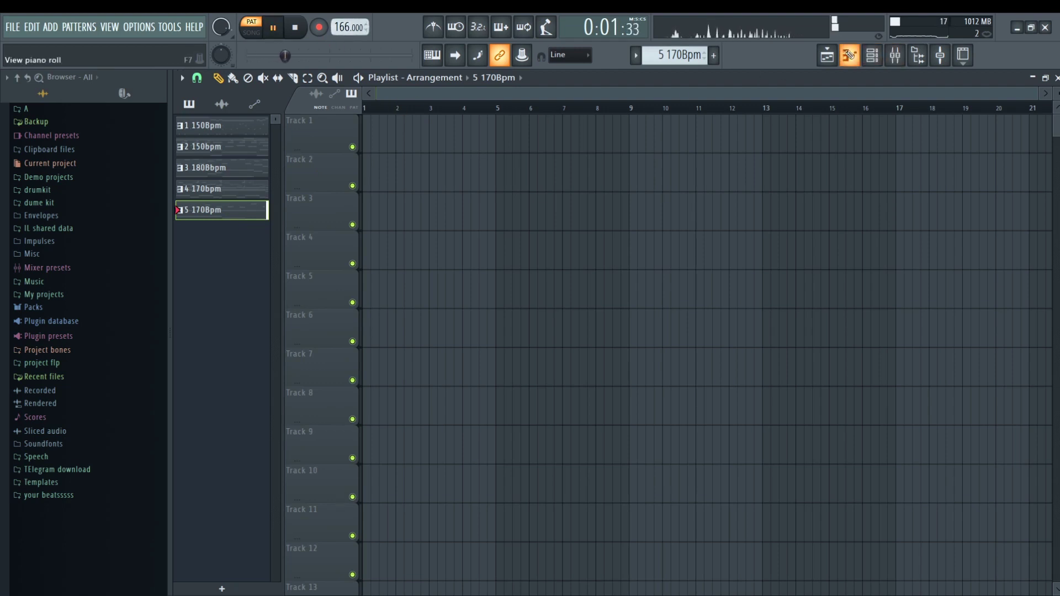
pyautogui.press('space')
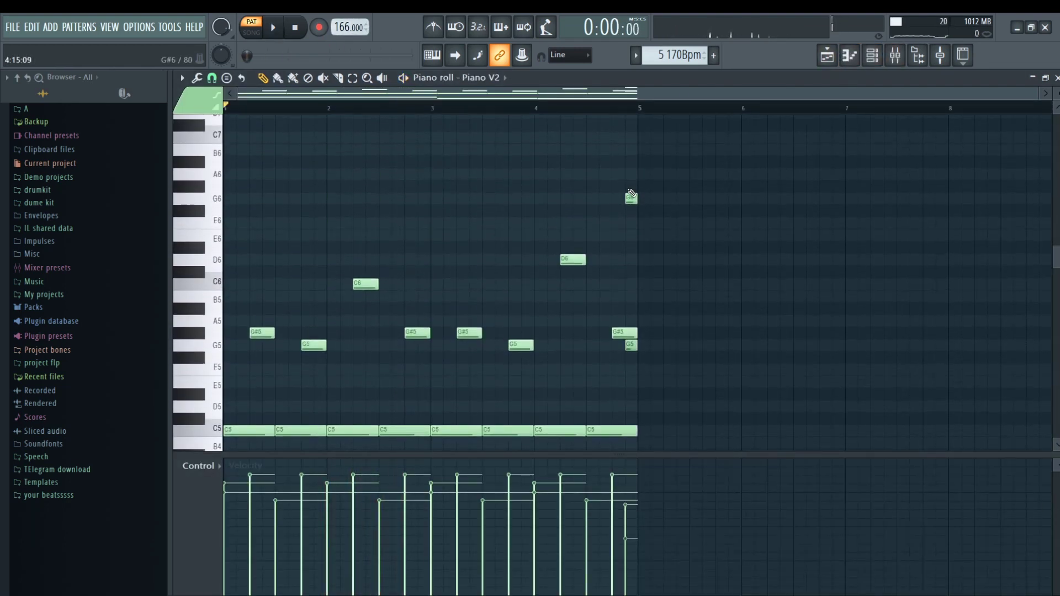
pyautogui.scroll(-4, 623, 188)
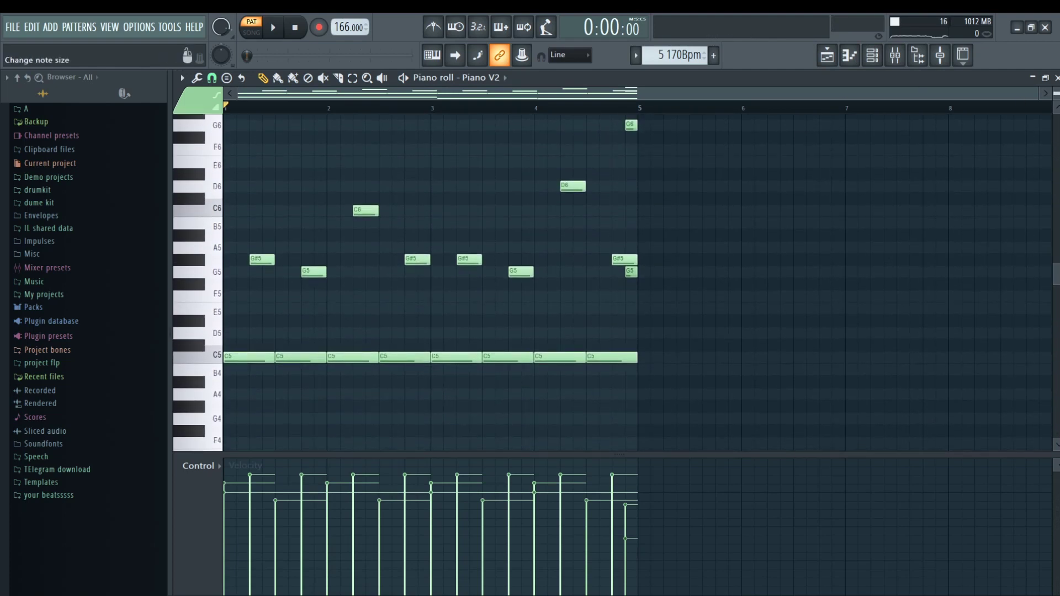
pyautogui.press('space')
pyautogui.scroll(3, 835, 179)
pyautogui.scroll(-10, 835, 180)
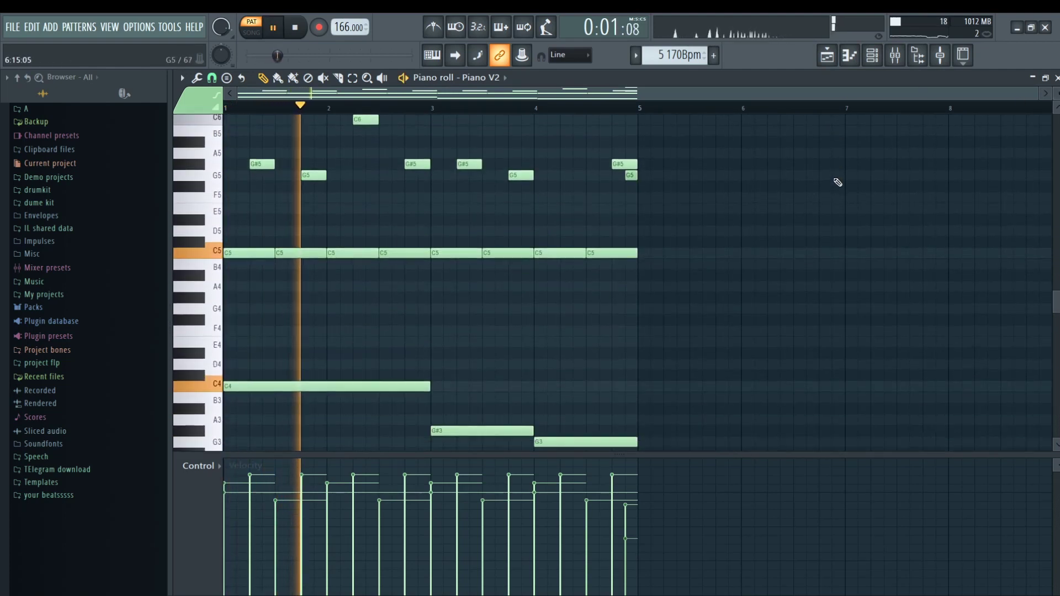
pyautogui.scroll(2, 837, 182)
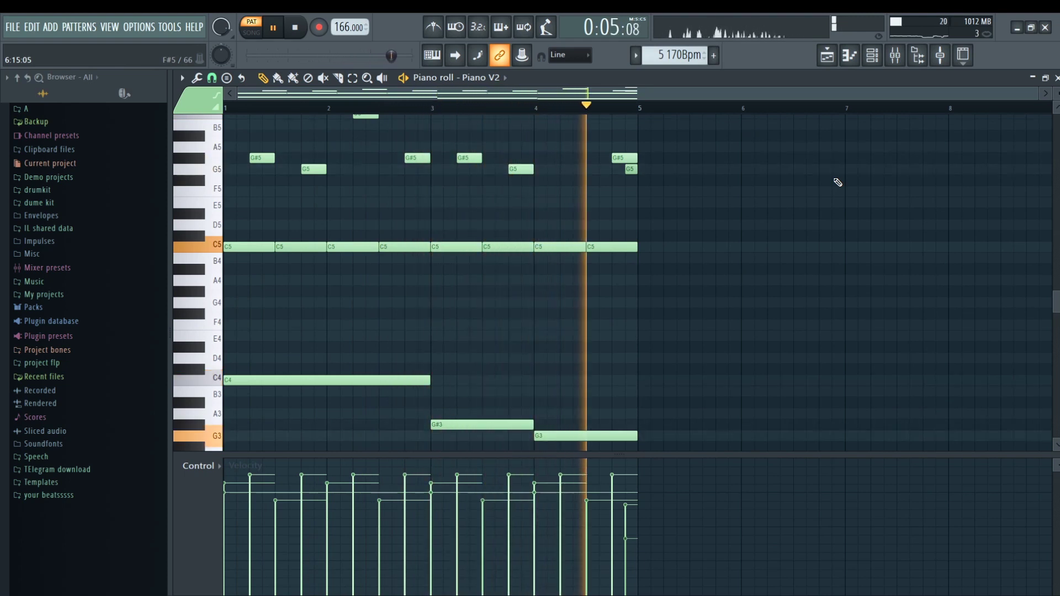
pyautogui.press('space')
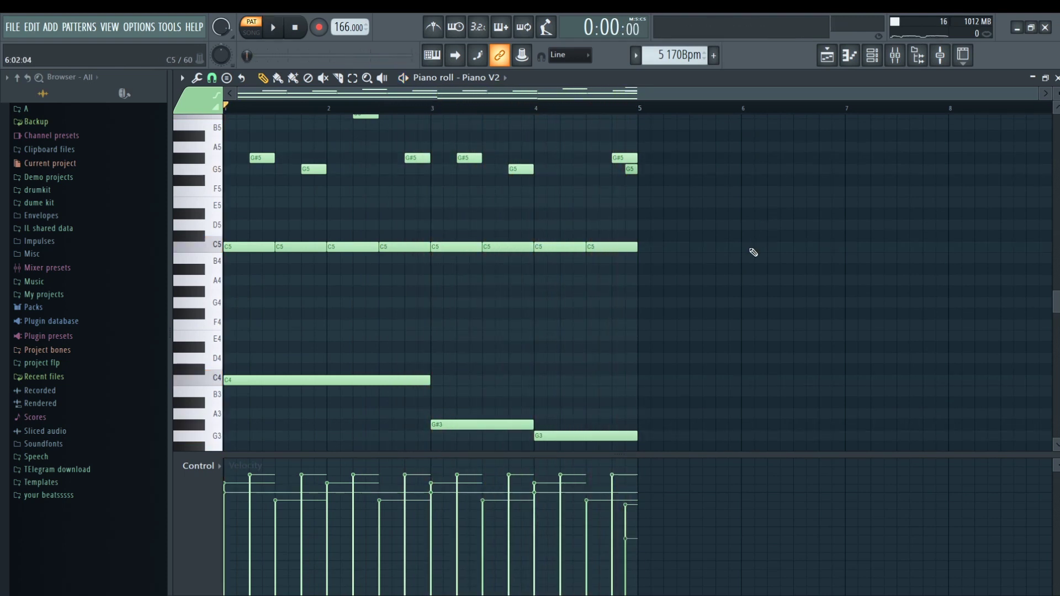
# - Transpose all notes of pattern 5 up one semitone and play back the result
pyautogui.hotkey('shift', 'Up')
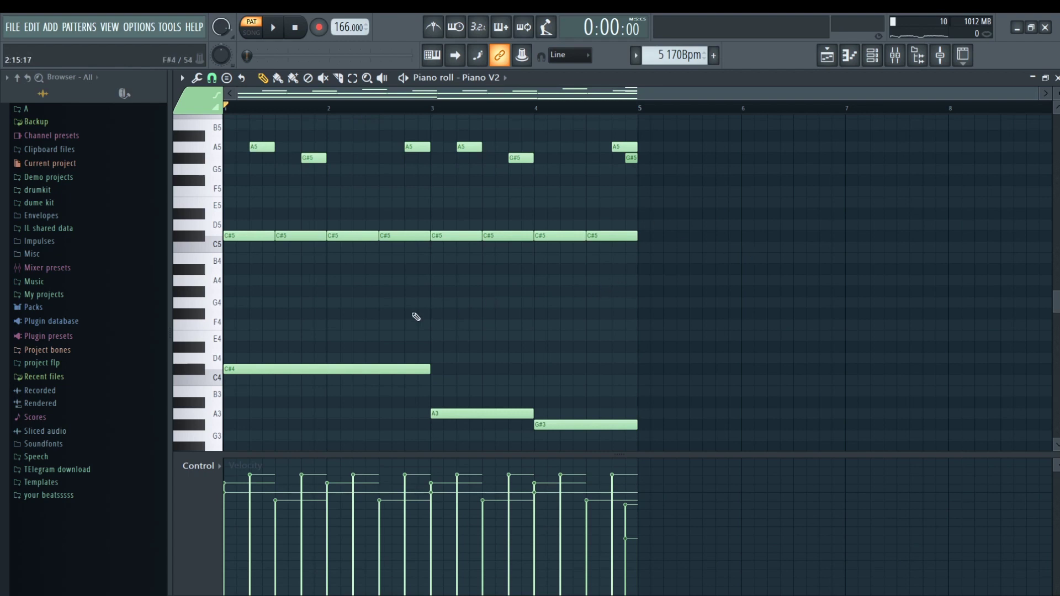
pyautogui.keyDown('ctrl'); pyautogui.click(332, 369); pyautogui.keyUp('ctrl')
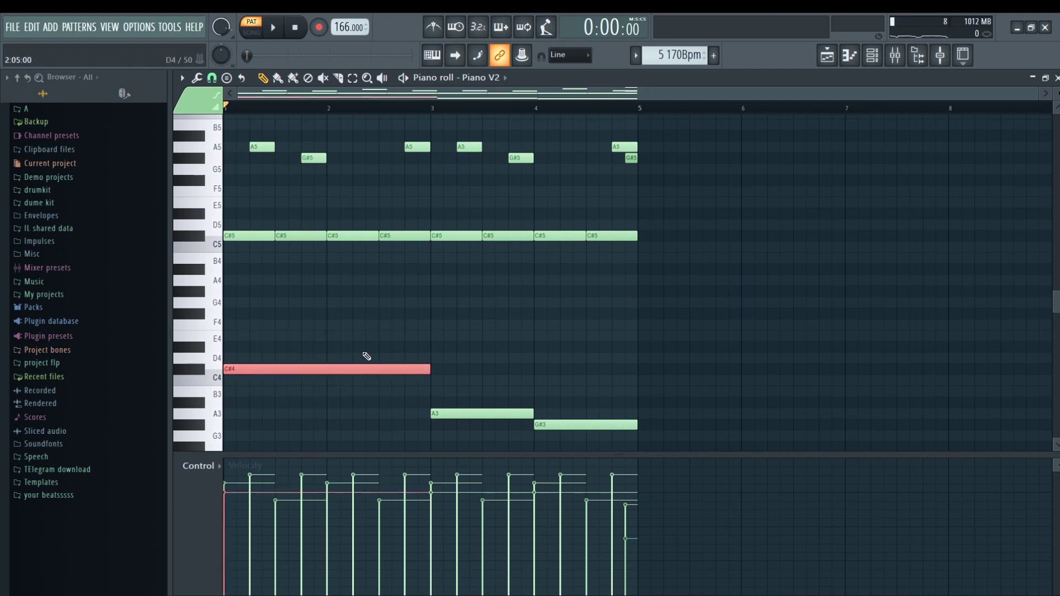
pyautogui.press('space')
pyautogui.click(539, 307)
pyautogui.scroll(3, 536, 307)
pyautogui.scroll(2, 536, 307)
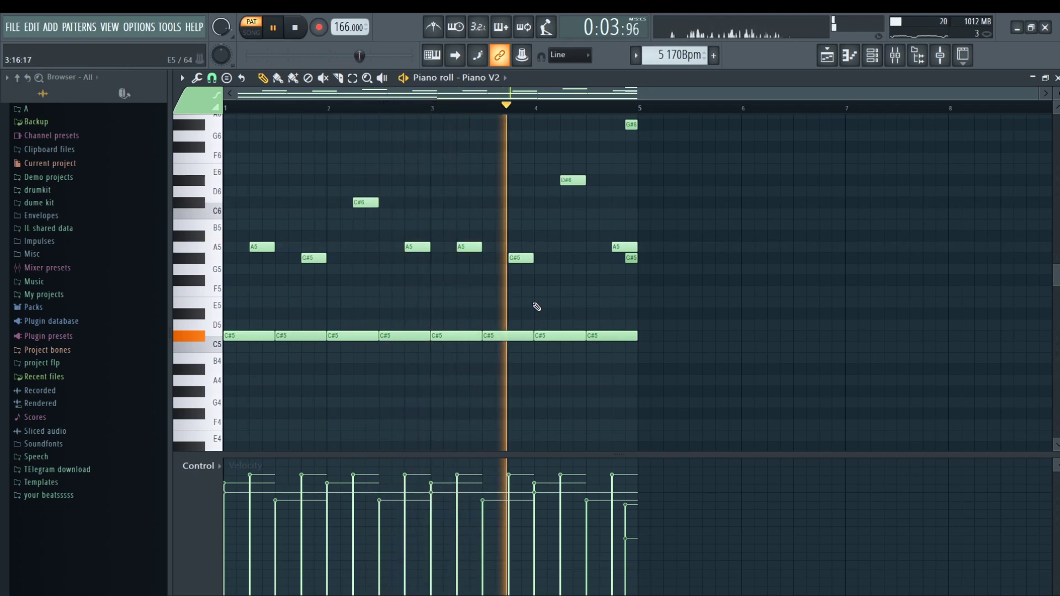
pyautogui.scroll(-4, 538, 305)
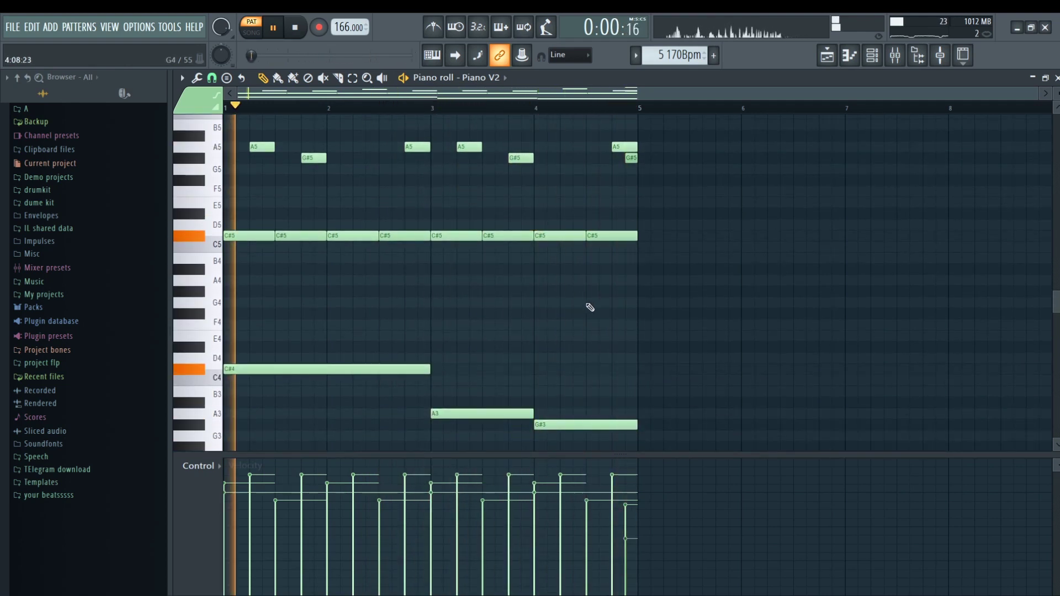
pyautogui.scroll(8, 590, 305)
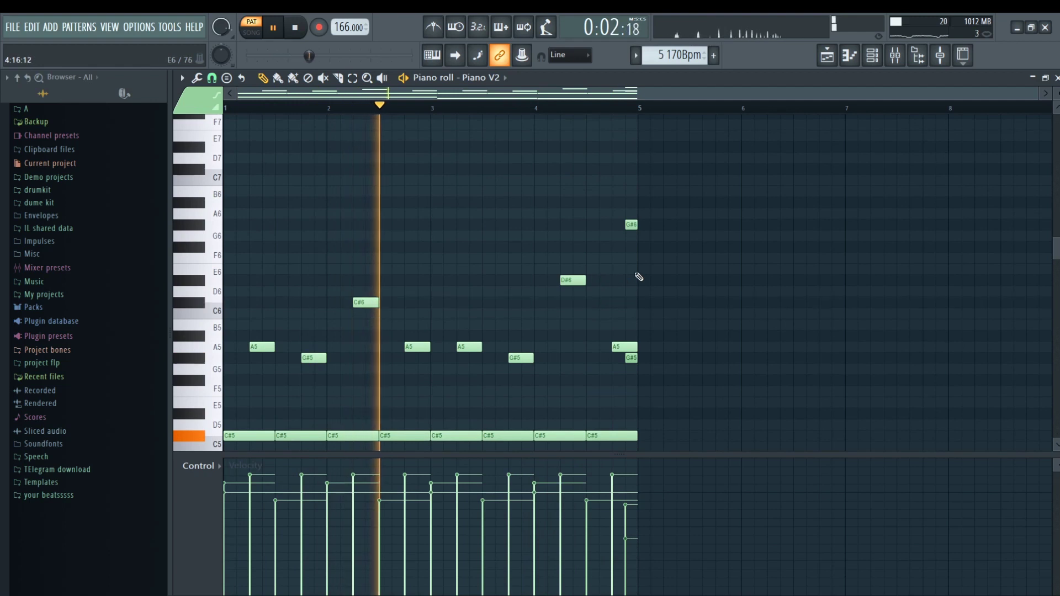
pyautogui.press('space')
# - Select all notes in the piano roll and set the project tempo to 168 BPM
pyautogui.scroll(-2, 664, 256)
pyautogui.hotkey('ctrl', 'a')
pyautogui.scroll(-11, 657, 221)
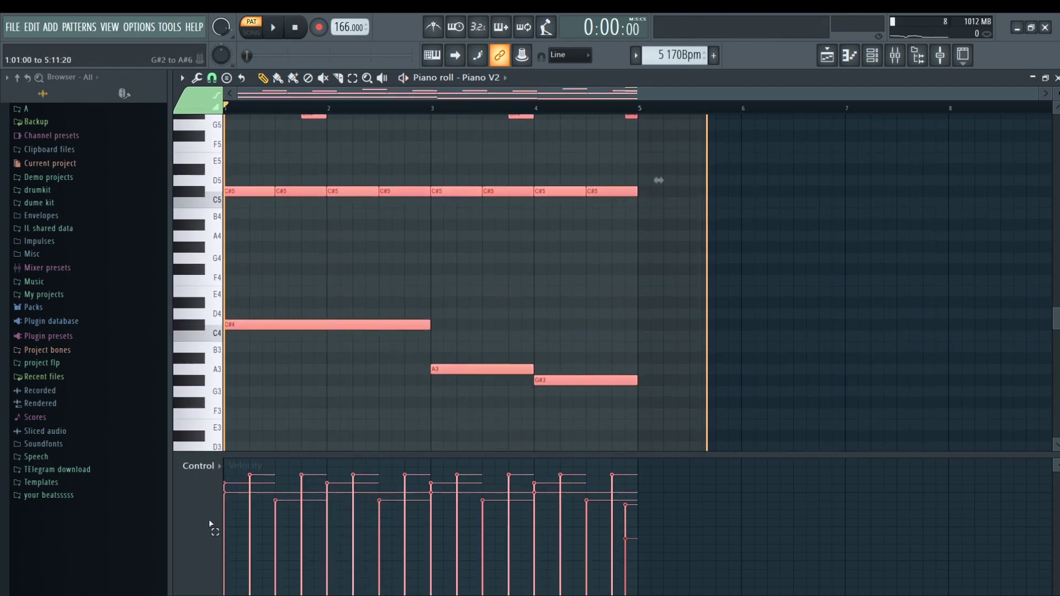
pyautogui.scroll(7, 397, 260)
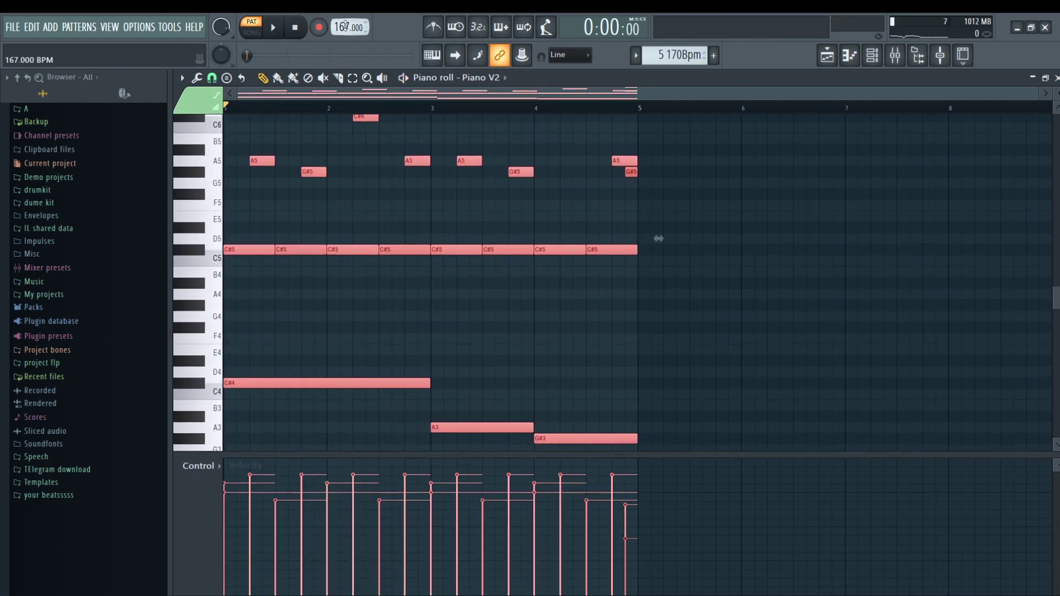
pyautogui.scroll(3, 399, 144)
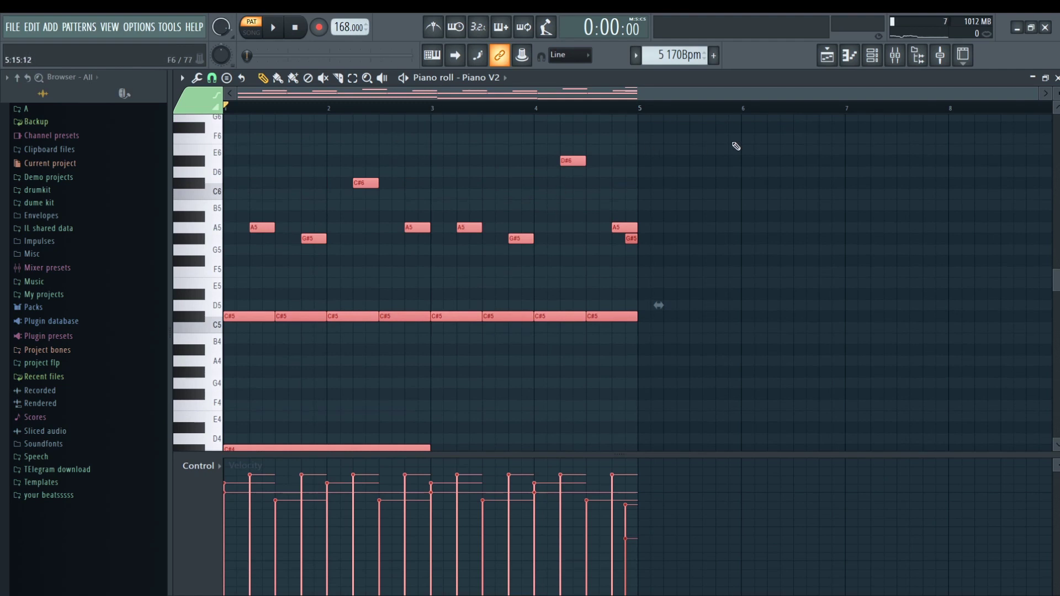
# - Open the Piano V2 instrument and load its American Marimba preset from the Experimental category
pyautogui.click(872, 55)
pyautogui.click(894, 55)
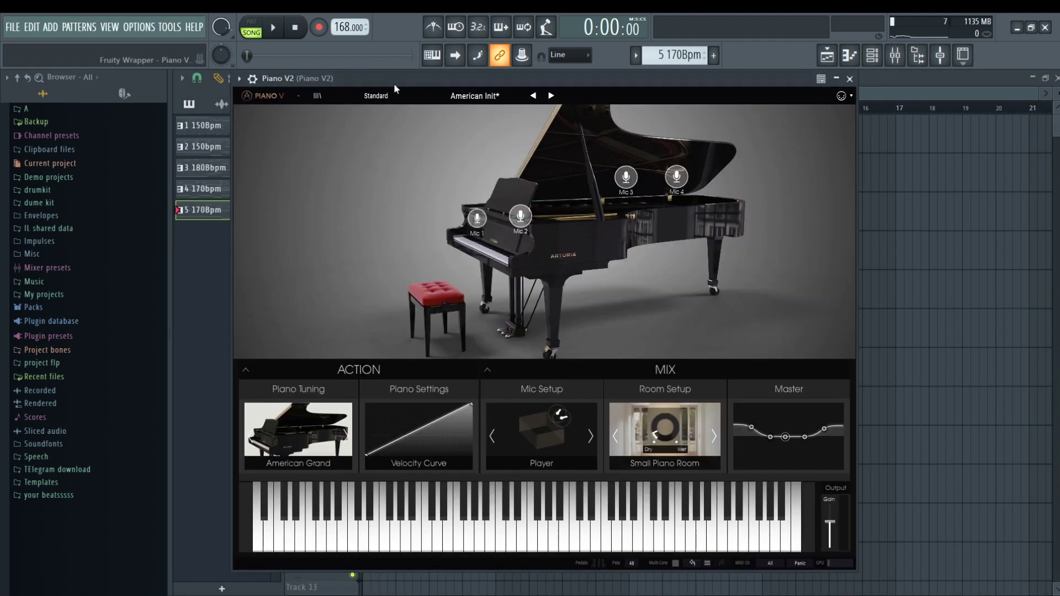
pyautogui.click(376, 95)
pyautogui.moveTo(393, 144)
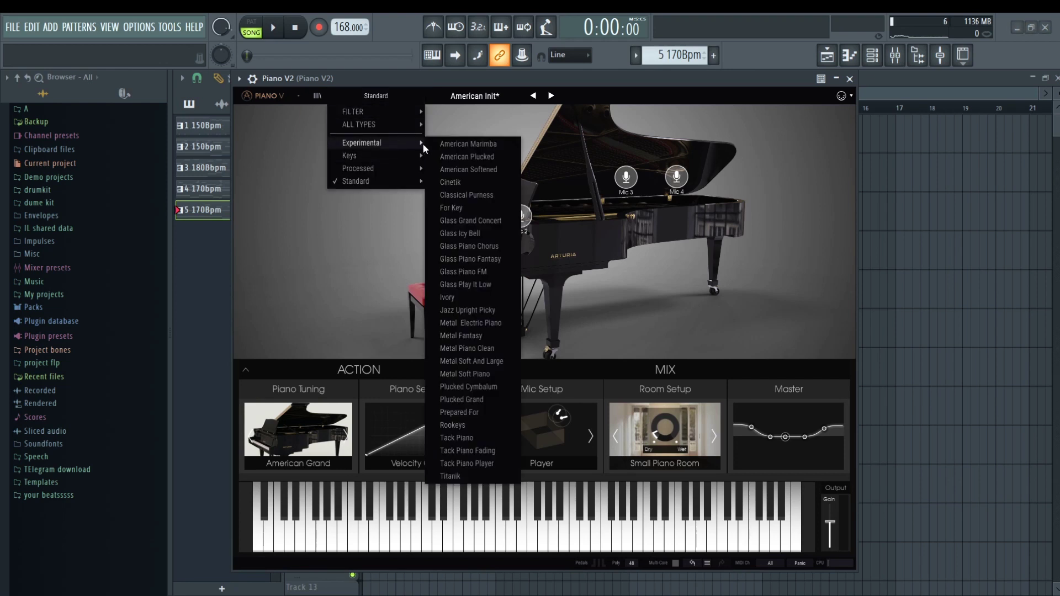
pyautogui.click(452, 144)
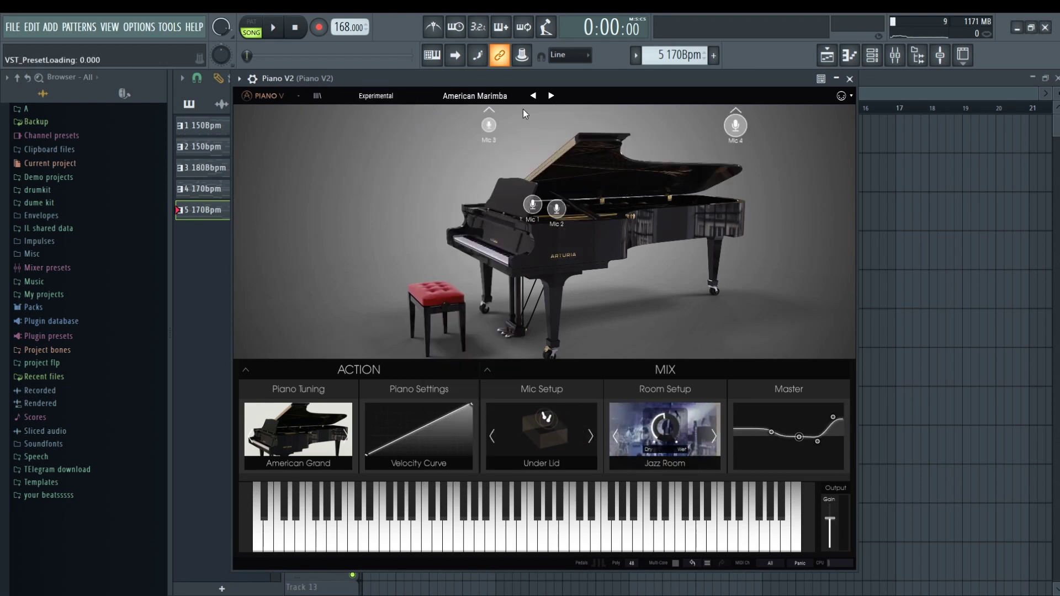
# - Play the song, adjust the Room Setup dry/wet amount, and step through the Experimental presets to Classical Purness
pyautogui.press('space')
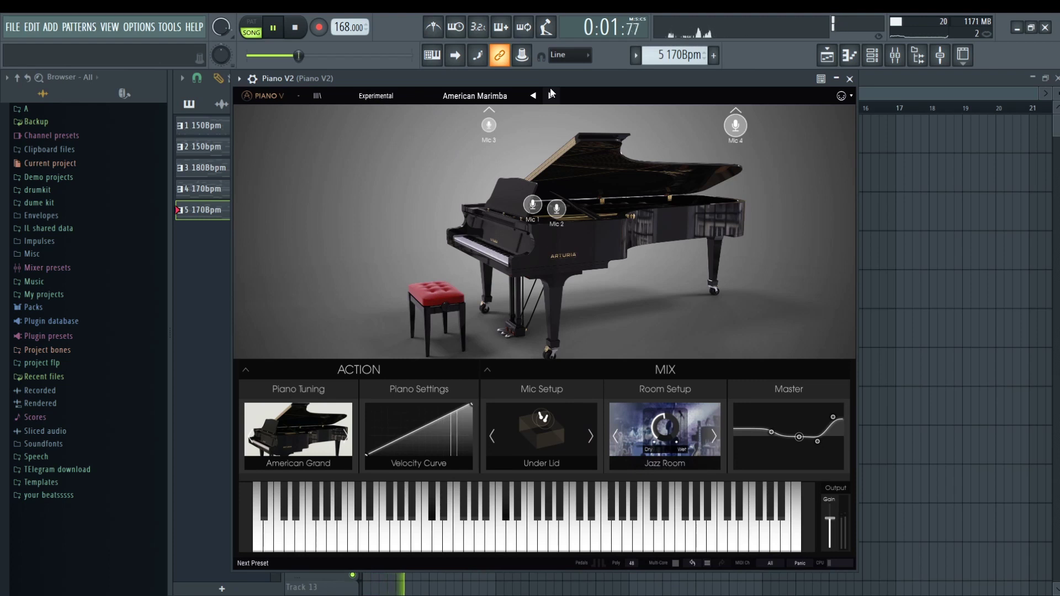
pyautogui.moveTo(664, 425); pyautogui.dragTo(655, 396)
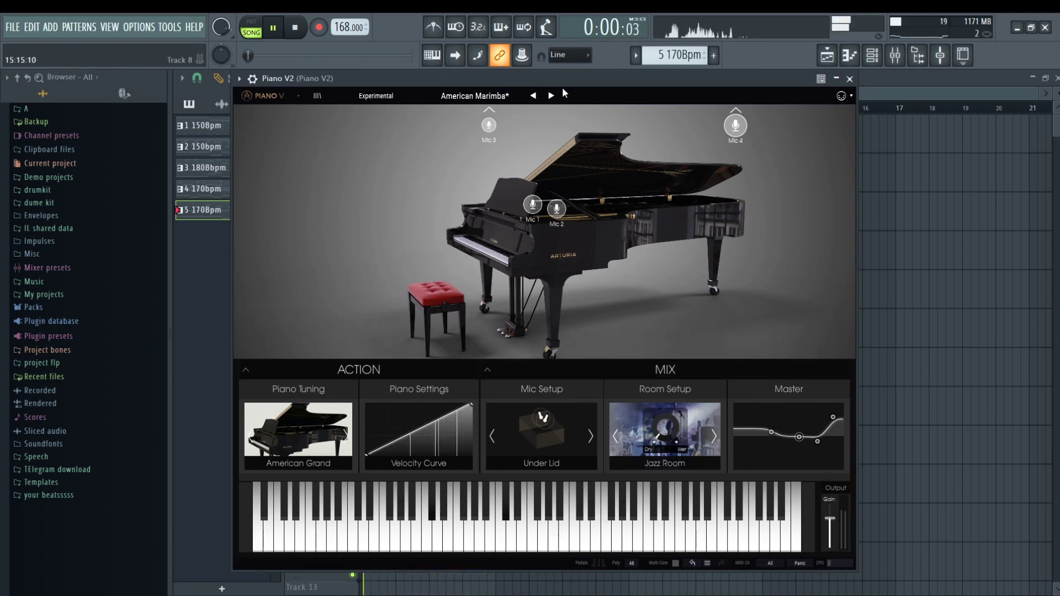
pyautogui.click(550, 96)
pyautogui.click(551, 96)
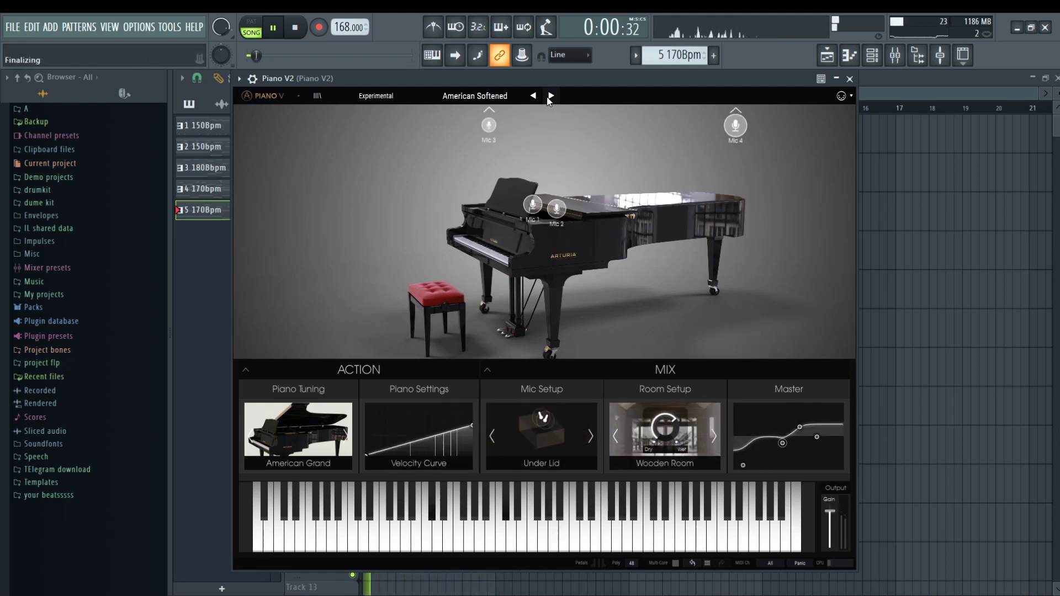
pyautogui.click(551, 95)
pyautogui.click(550, 95)
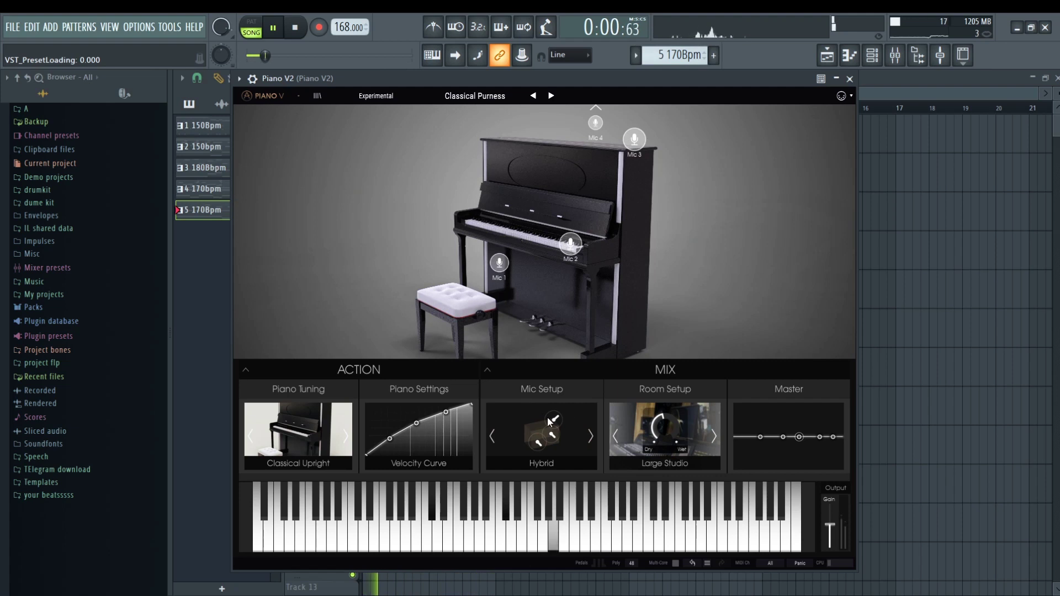
pyautogui.press('space')
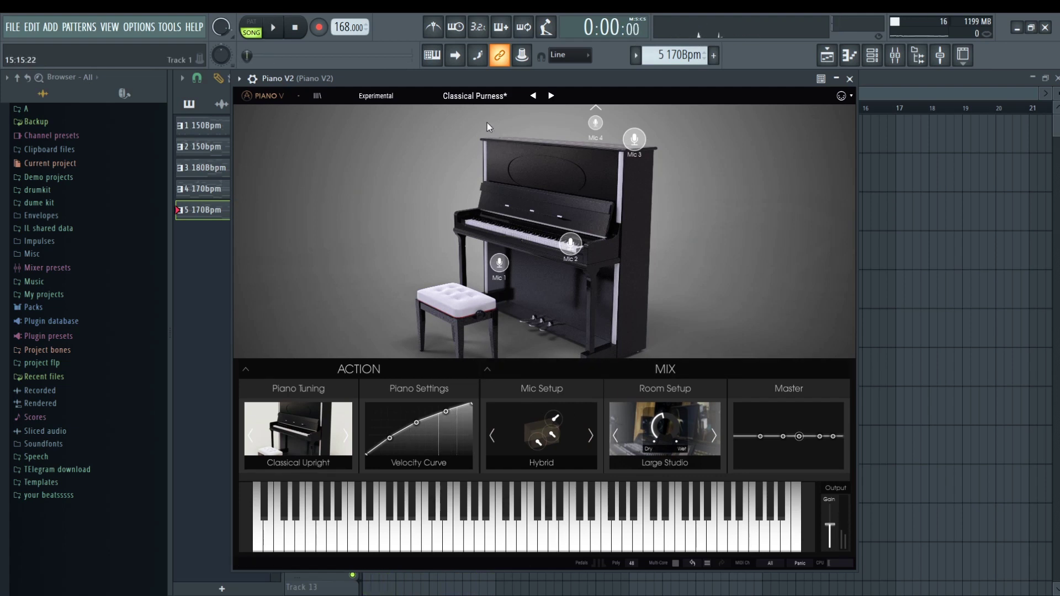
# - Play the song once more with the Classical Purness preset and open the channel rack
pyautogui.click(553, 97)
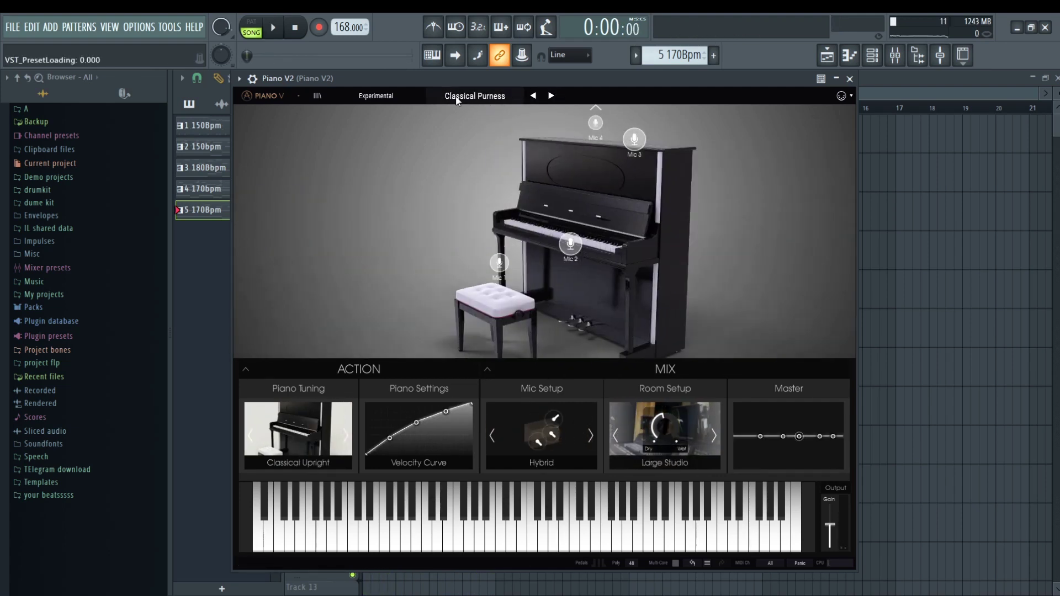
pyautogui.press('space')
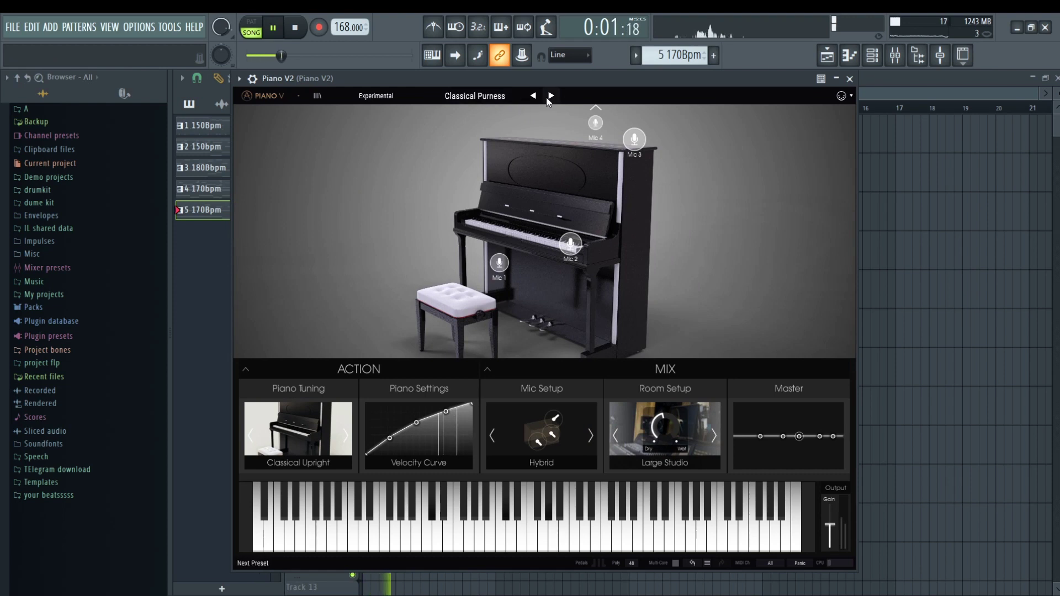
pyautogui.press('space')
pyautogui.click(872, 55)
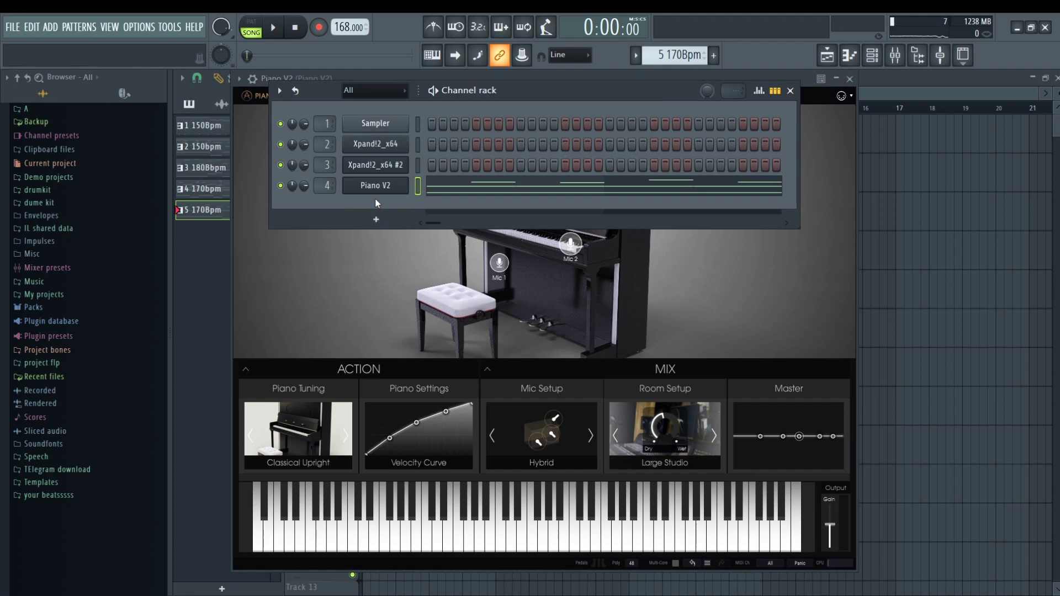
# - Add a second Piano V2 channel with its own mixer track and play the song with the mixer open
pyautogui.click(376, 219)
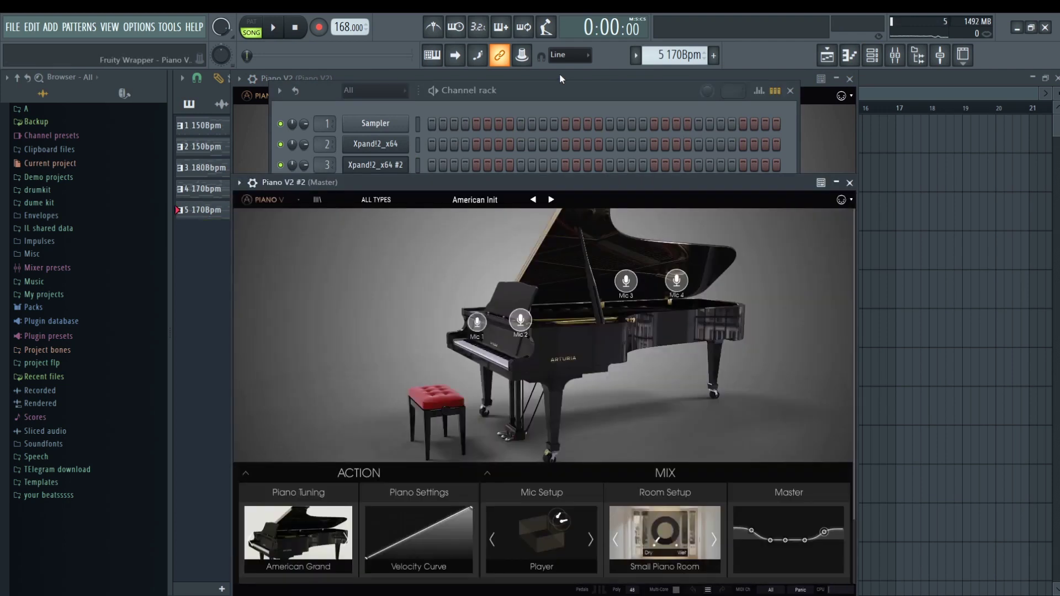
pyautogui.rightClick(406, 182)
pyautogui.press('F9')
pyautogui.press('space')
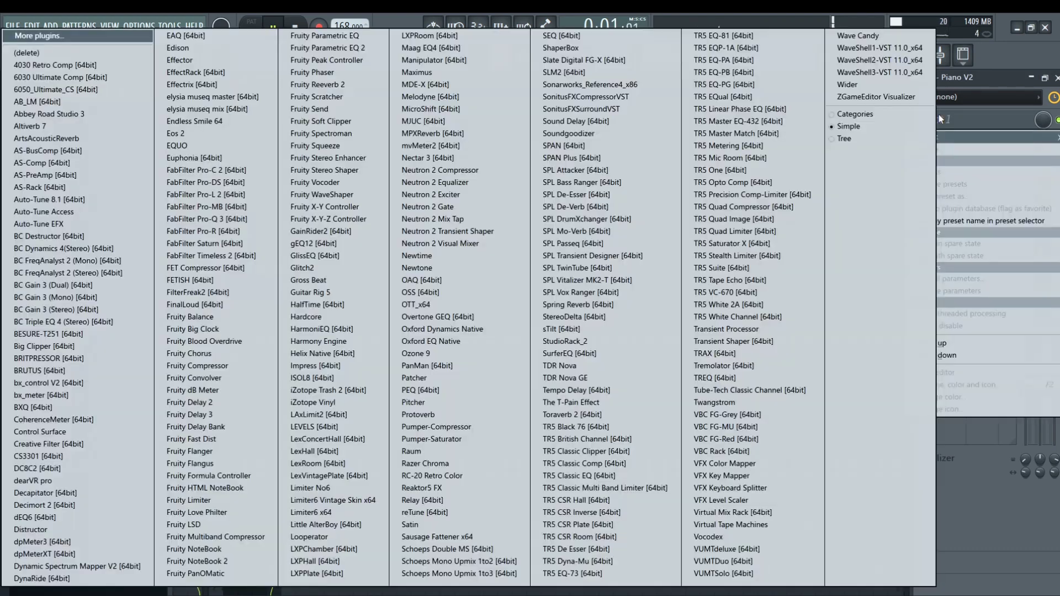
# - Insert Fruity parametric EQ 2 on the Piano V2 mixer track 5 and cut its low frequencies
pyautogui.click(942, 119)
pyautogui.click(358, 49)
pyautogui.moveTo(322, 313); pyautogui.dragTo(334, 378)
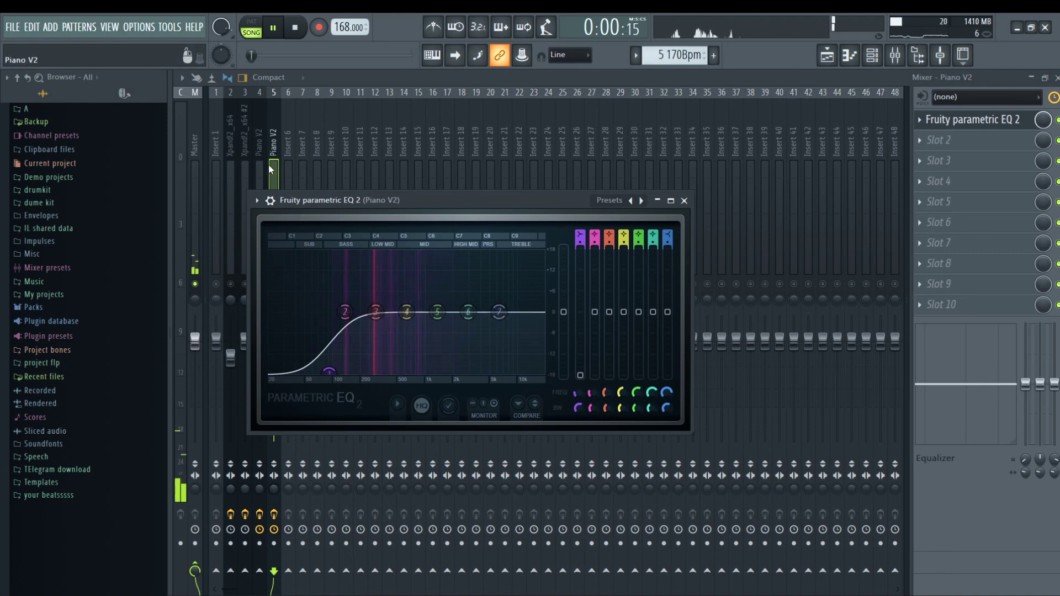
pyautogui.click(268, 164)
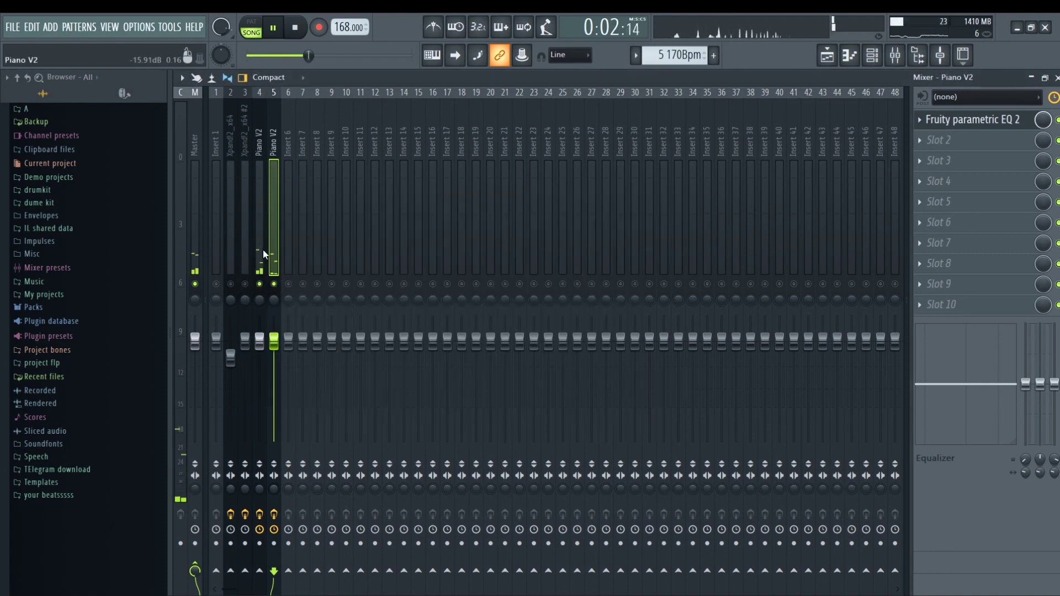
# - In mixer track 4's parametric EQ, lower the high cut to about 6608 Hz and slightly raise the low cut
pyautogui.click(258, 240)
pyautogui.click(971, 120)
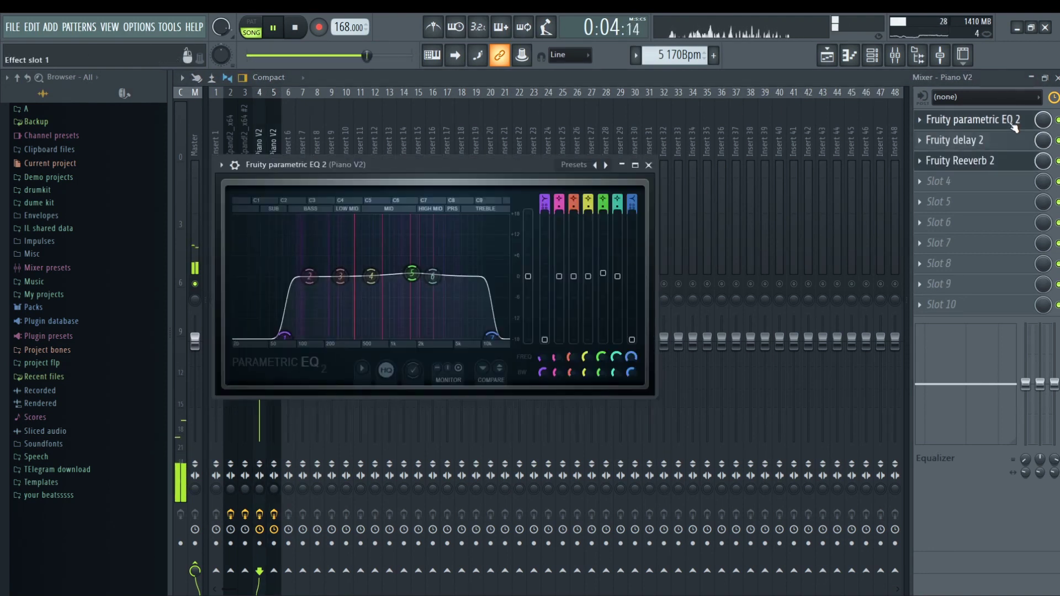
pyautogui.moveTo(491, 335); pyautogui.dragTo(468, 336)
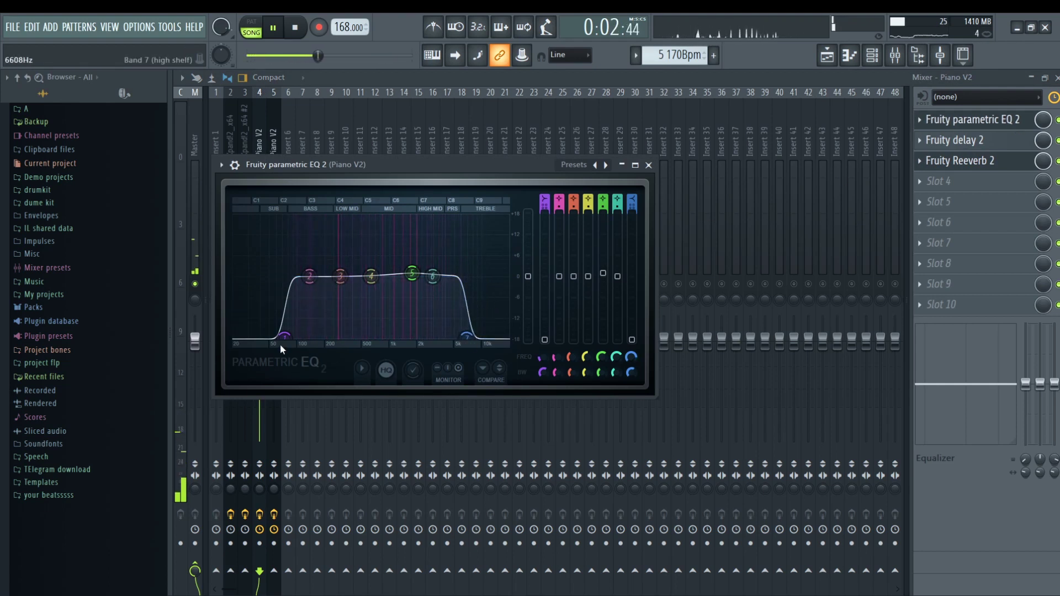
pyautogui.moveTo(283, 337); pyautogui.dragTo(288, 336)
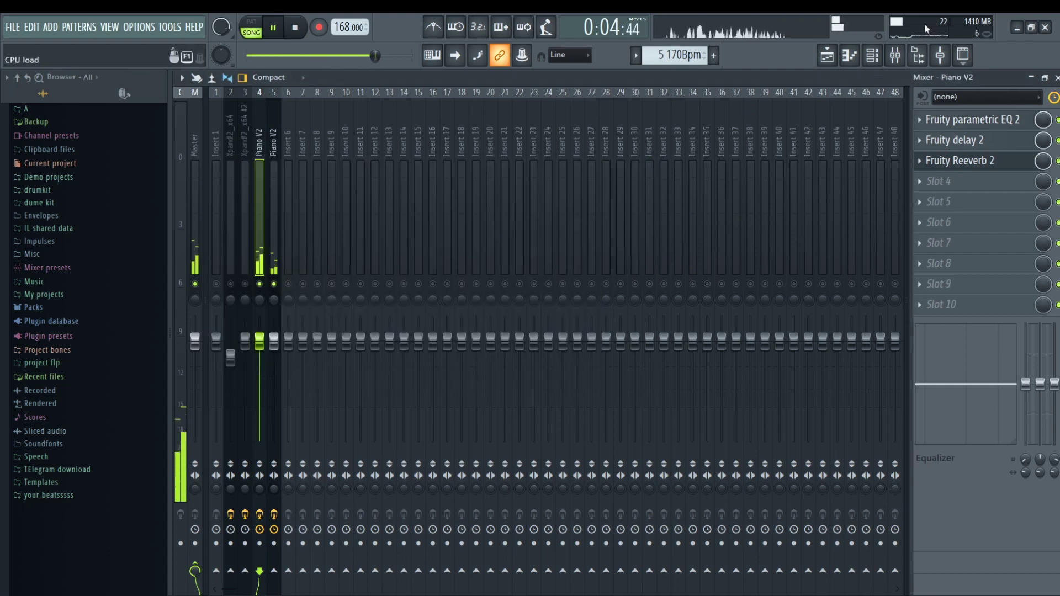
pyautogui.click(648, 164)
pyautogui.press('F9')
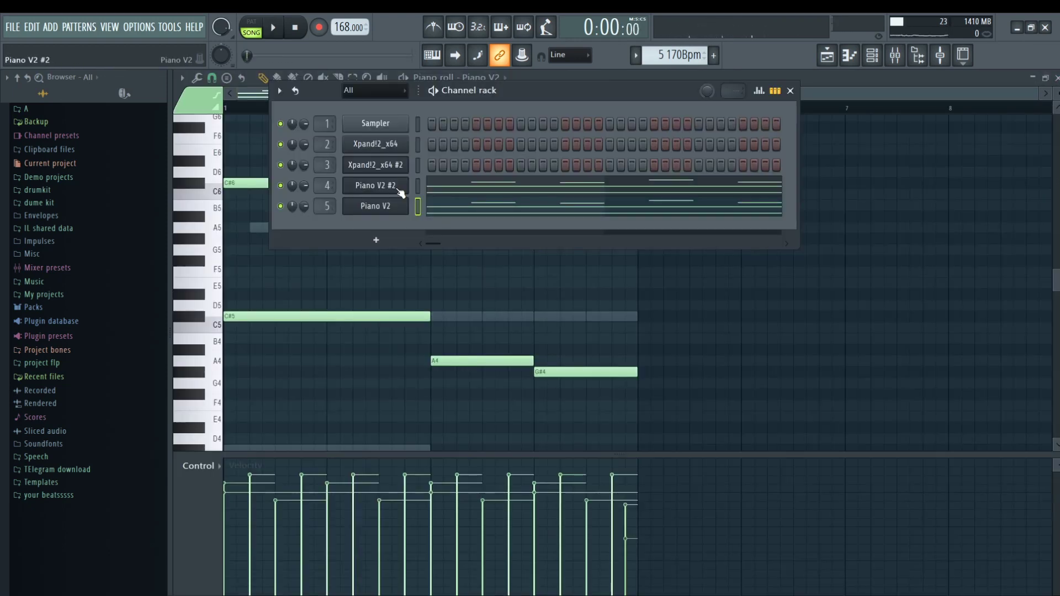
# - Adjust the fine time shift of the Classical Purness Piano V2 channel while the song plays
pyautogui.click(399, 190)
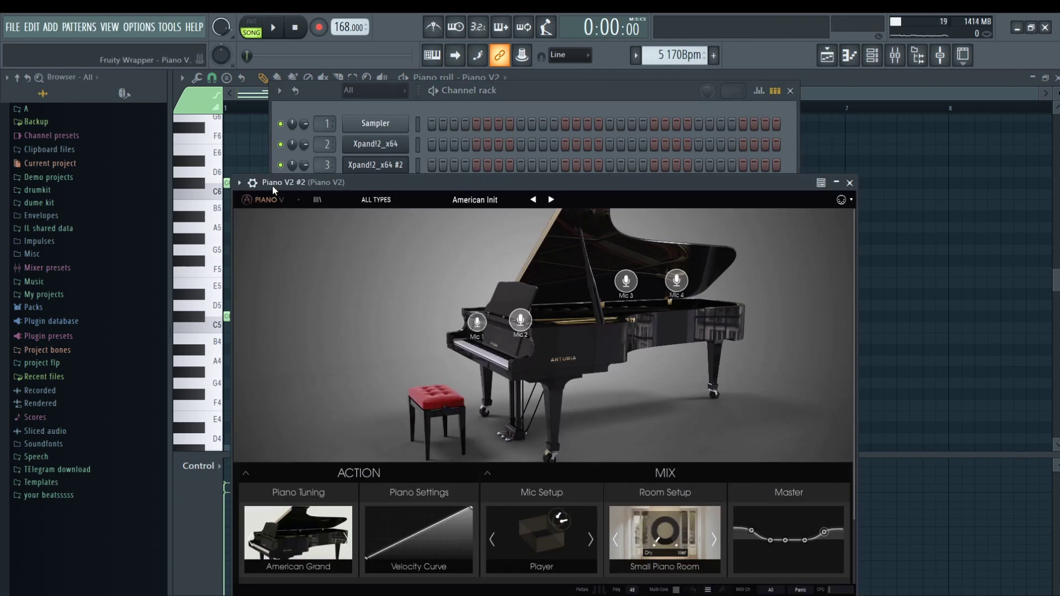
pyautogui.click(661, 101)
pyautogui.click(389, 209)
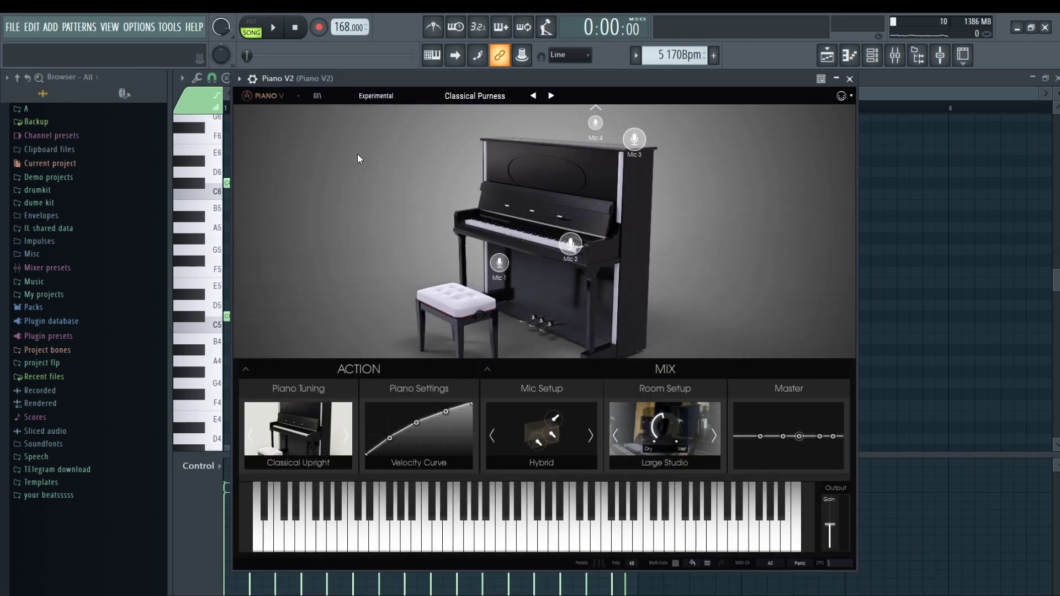
pyautogui.click(239, 79)
pyautogui.click(309, 102)
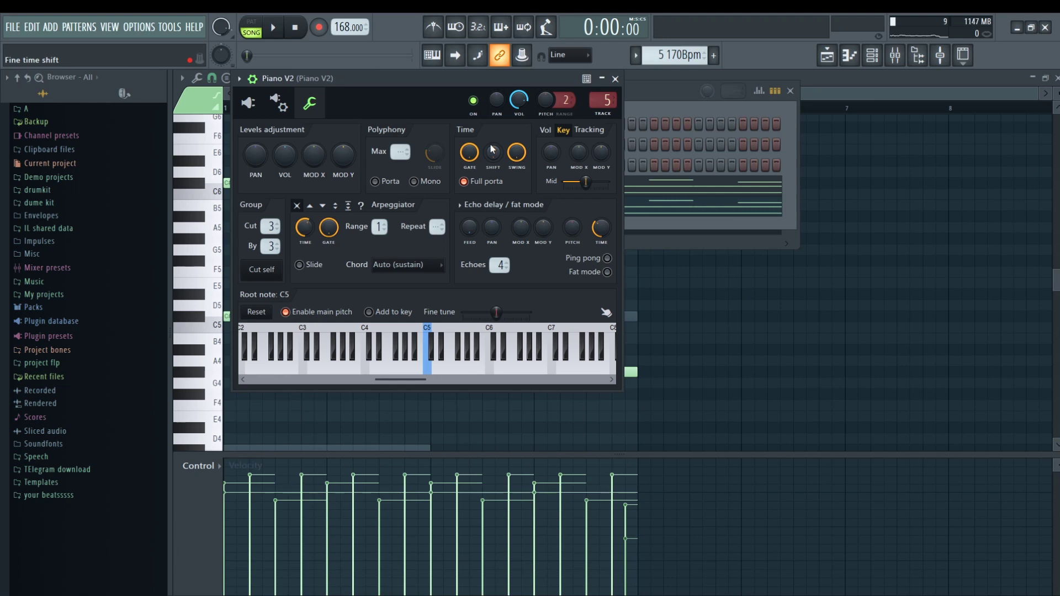
pyautogui.press('space')
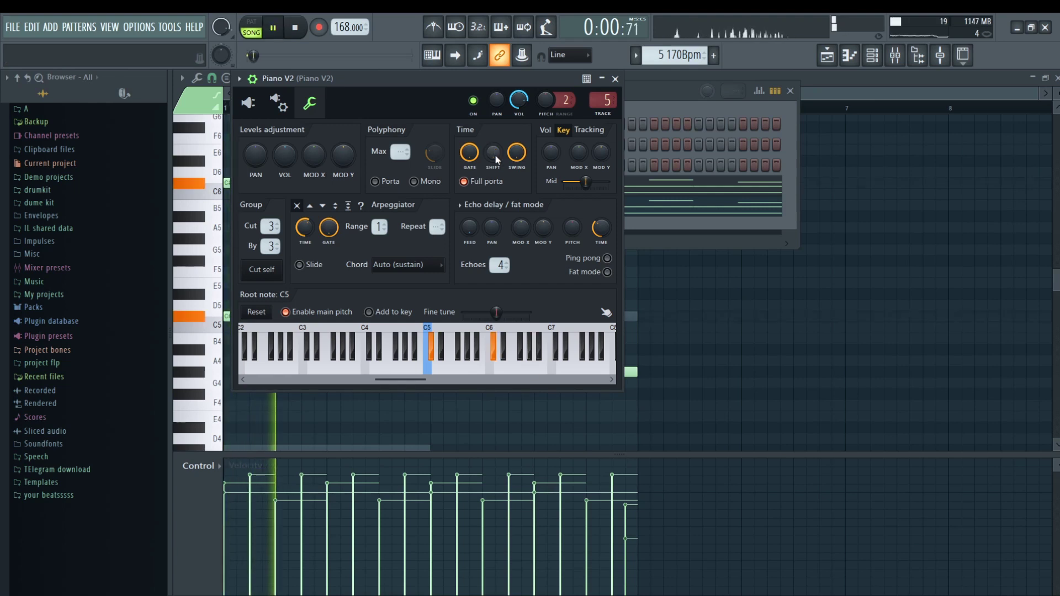
pyautogui.moveTo(494, 154); pyautogui.dragTo(494, 138)
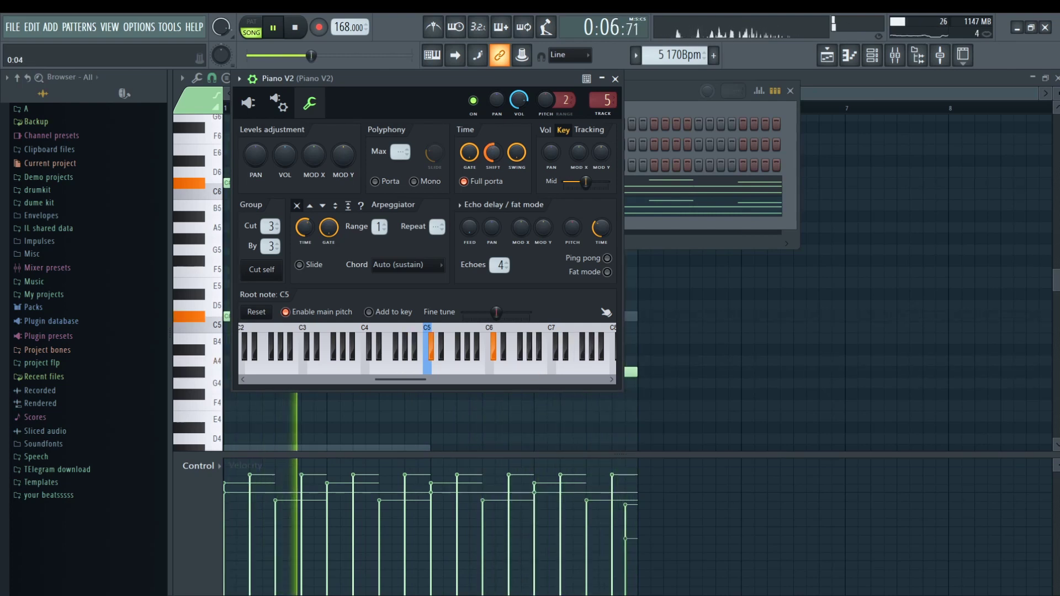
pyautogui.moveTo(493, 152); pyautogui.dragTo(493, 166)
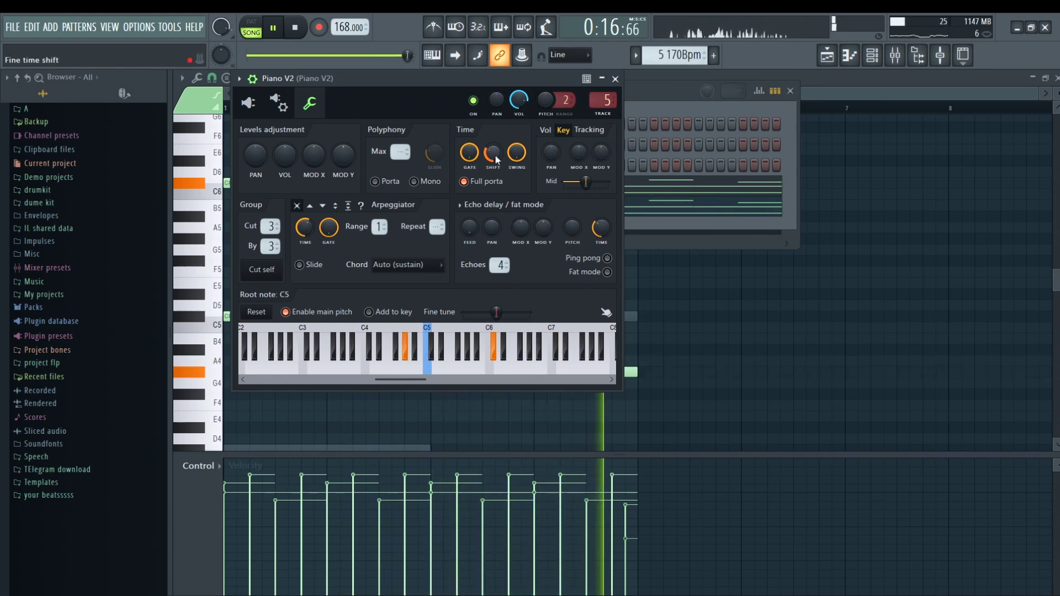
pyautogui.press('space')
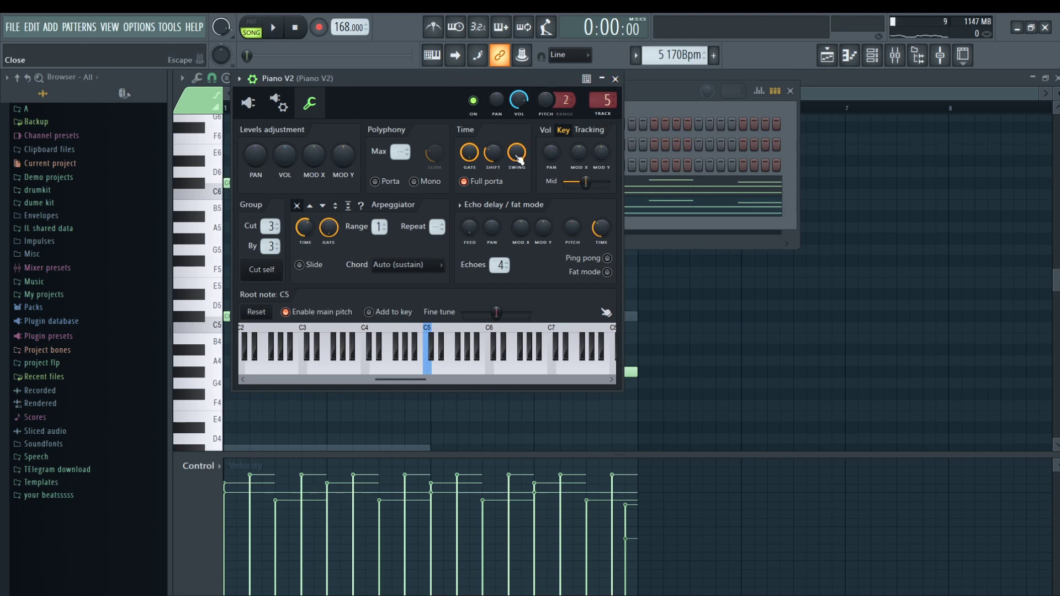
pyautogui.click(248, 102)
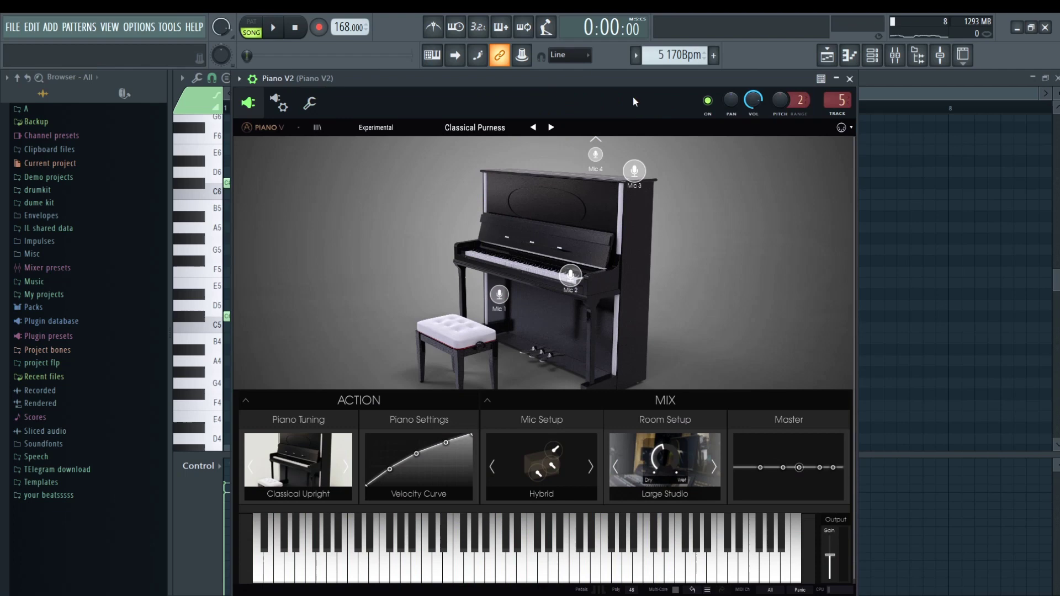
pyautogui.click(849, 79)
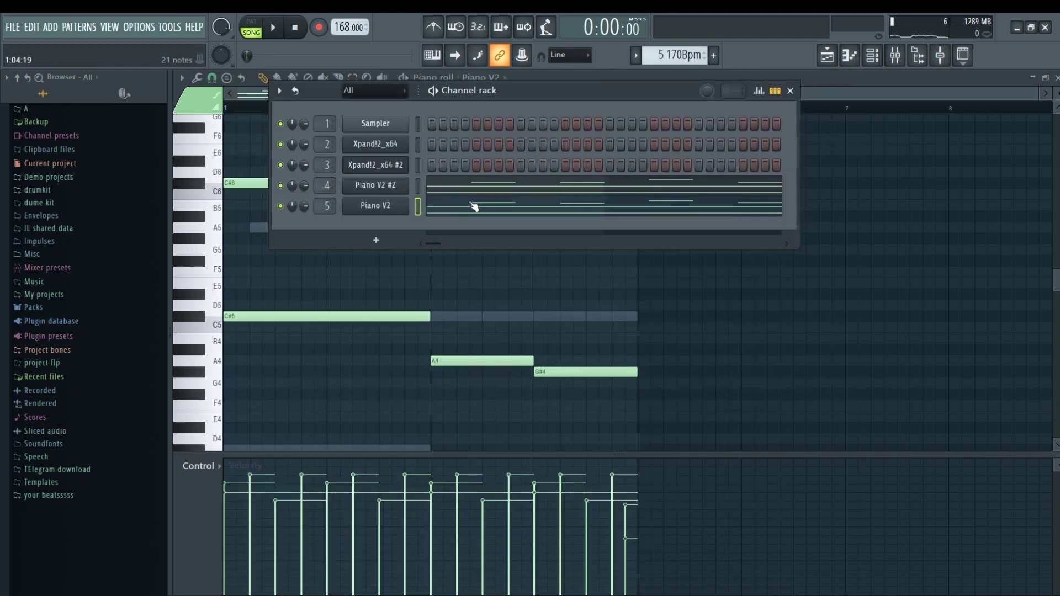
# - Play the song while reviewing the piano roll, the playlist and the Piano V2 channel's miscellaneous settings
pyautogui.press('space')
pyautogui.press('F5')
pyautogui.press('F7')
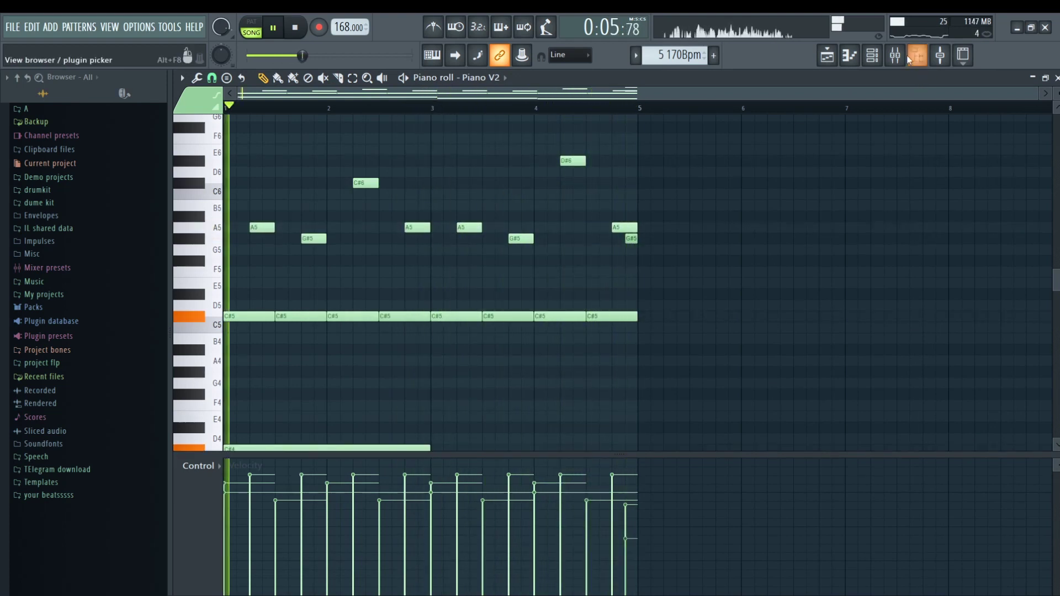
pyautogui.press('F6')
pyautogui.press('F5')
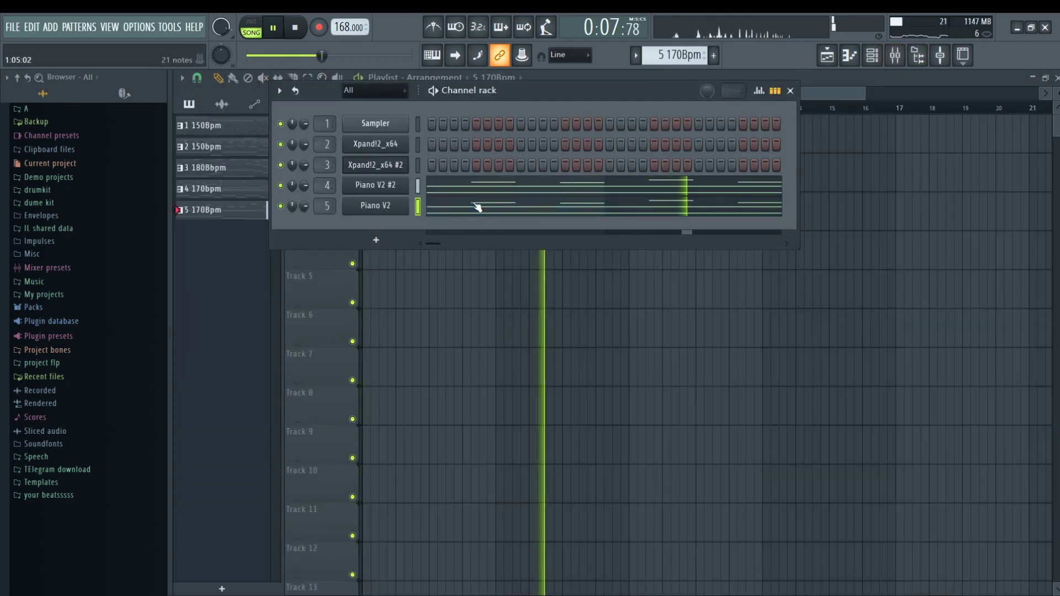
pyautogui.click(368, 205)
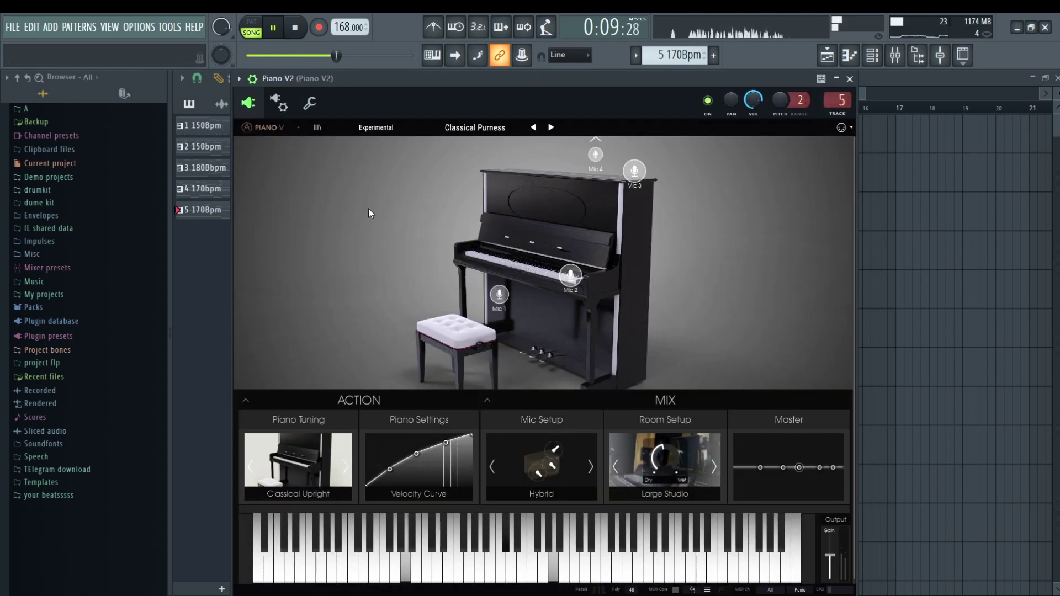
pyautogui.click(313, 105)
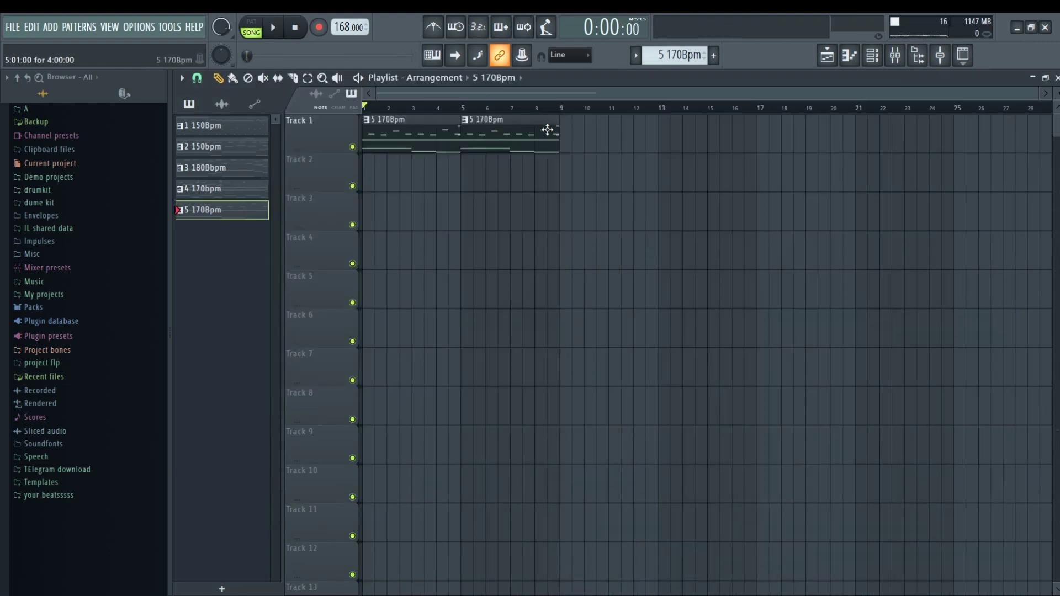
# - Add a GMS channel and load the synth bass program from its DARA K bank
pyautogui.click(870, 64)
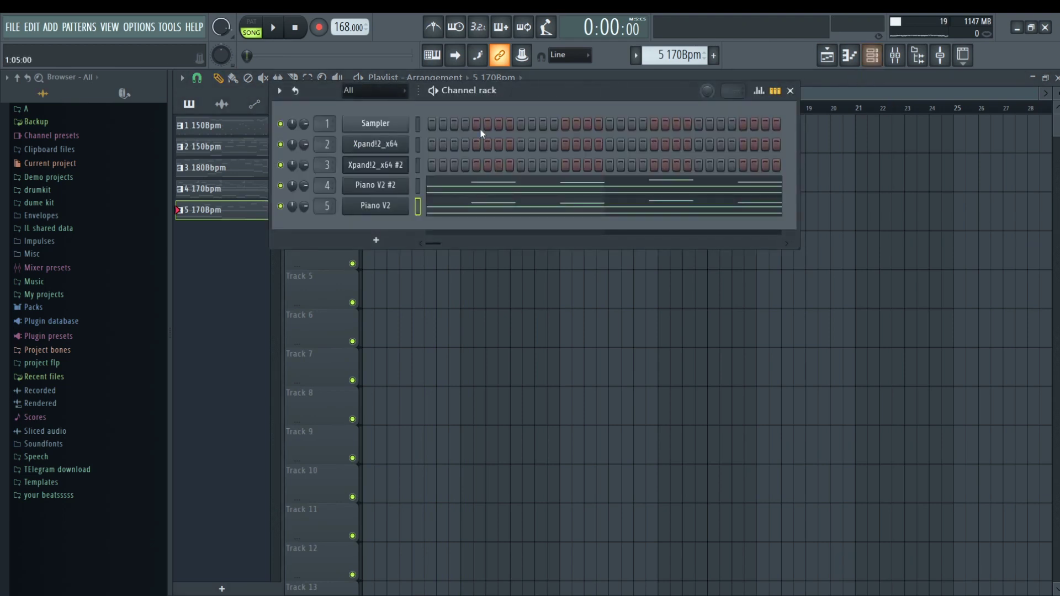
pyautogui.click(376, 240)
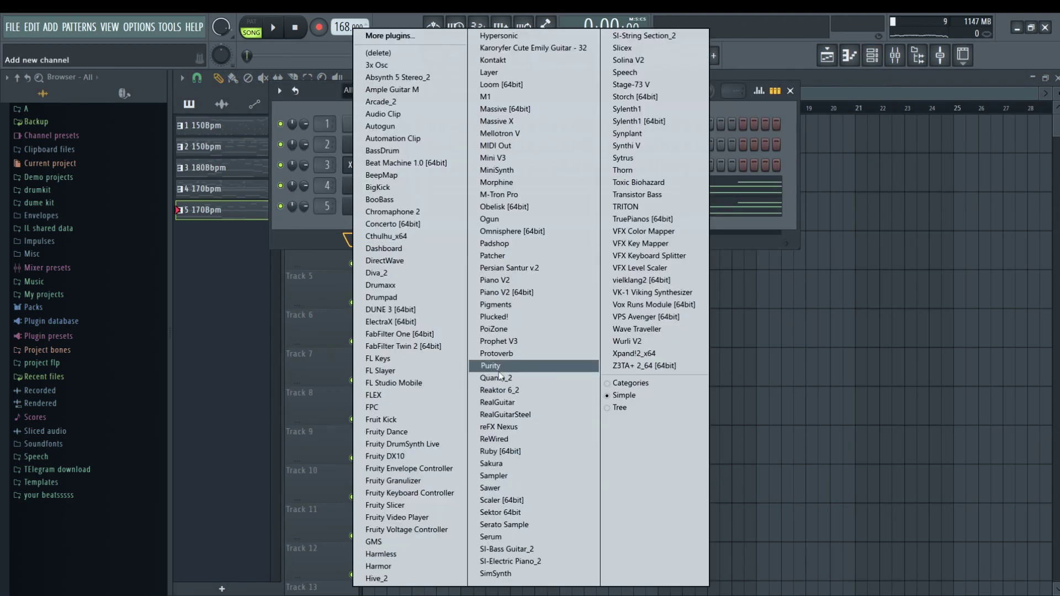
pyautogui.click(419, 539)
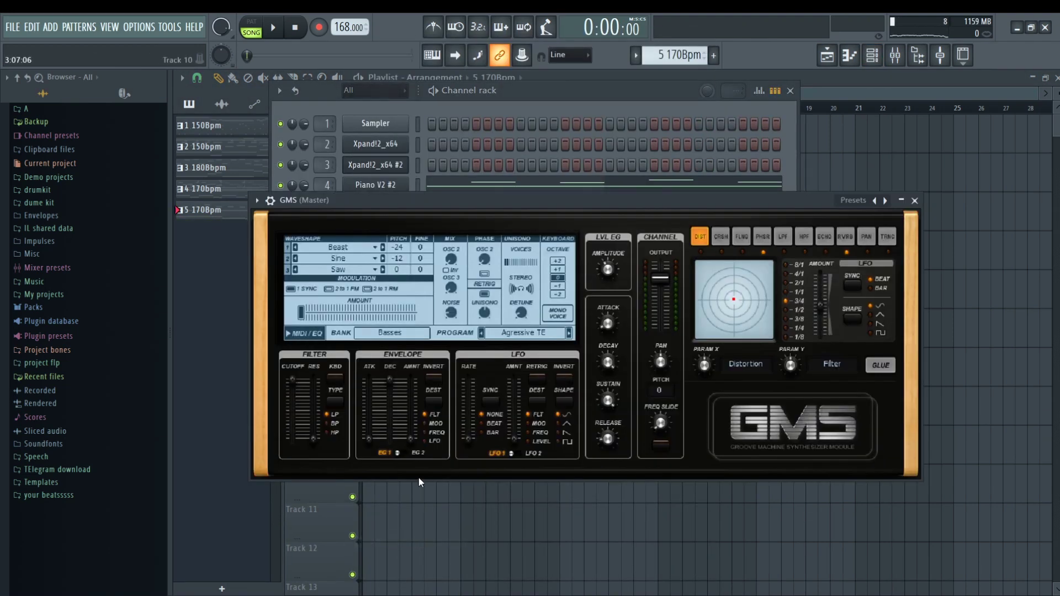
pyautogui.click(390, 334)
pyautogui.click(509, 304)
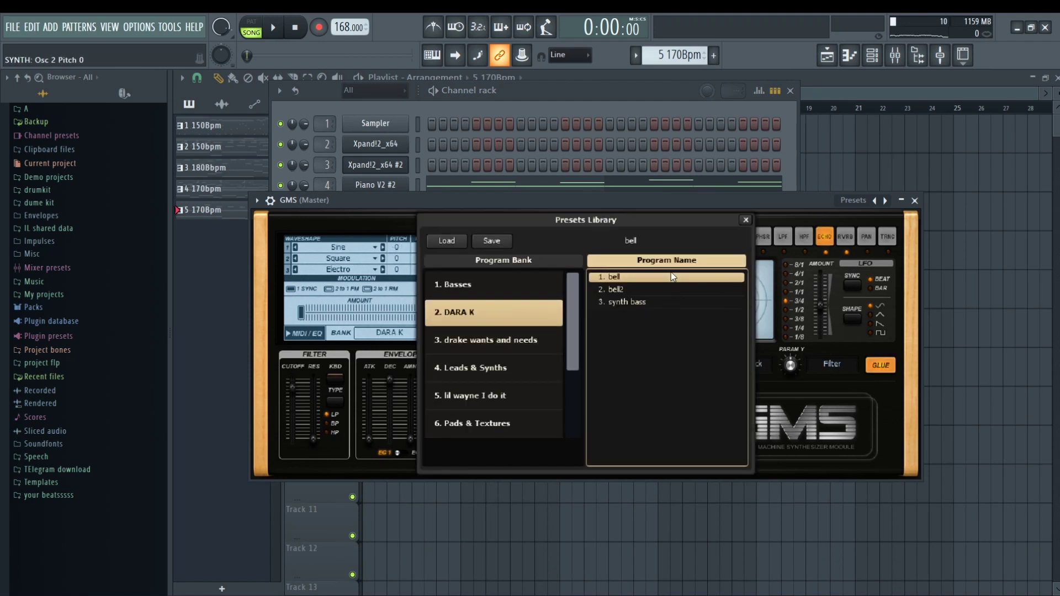
pyautogui.doubleClick(644, 298)
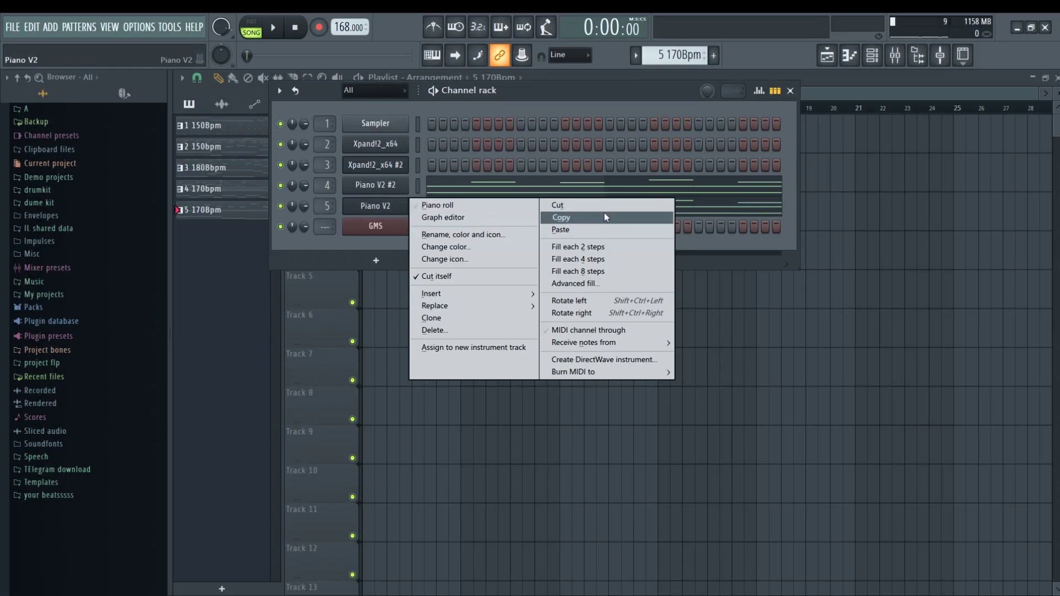
# - Copy the Piano V2 channel's notes and paste them into the GMS channel in the empty Pattern 6
pyautogui.click(603, 217)
pyautogui.scroll(2, 688, 54)
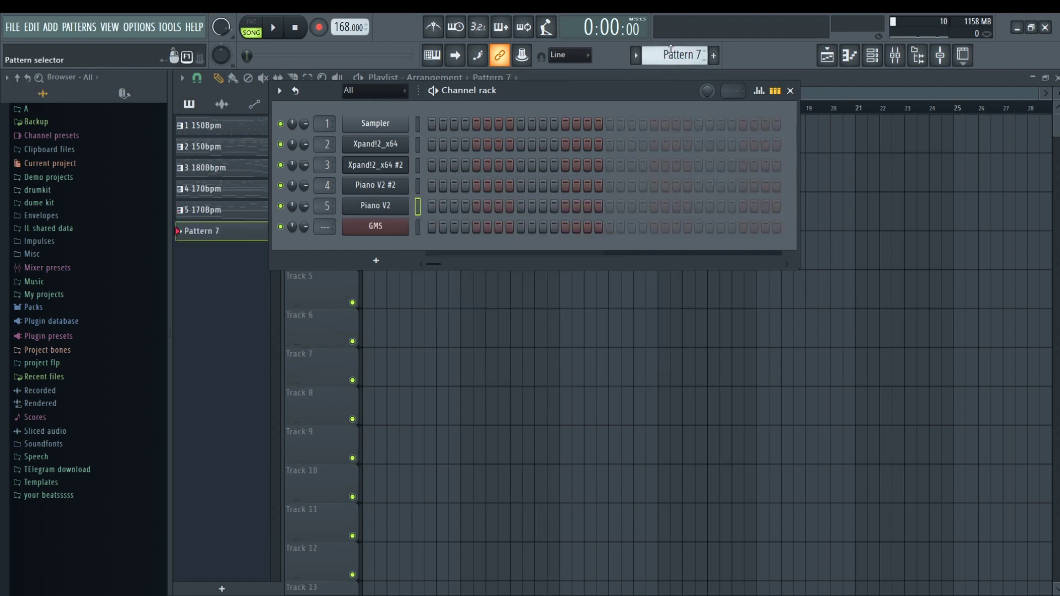
pyautogui.scroll(-1, 676, 50)
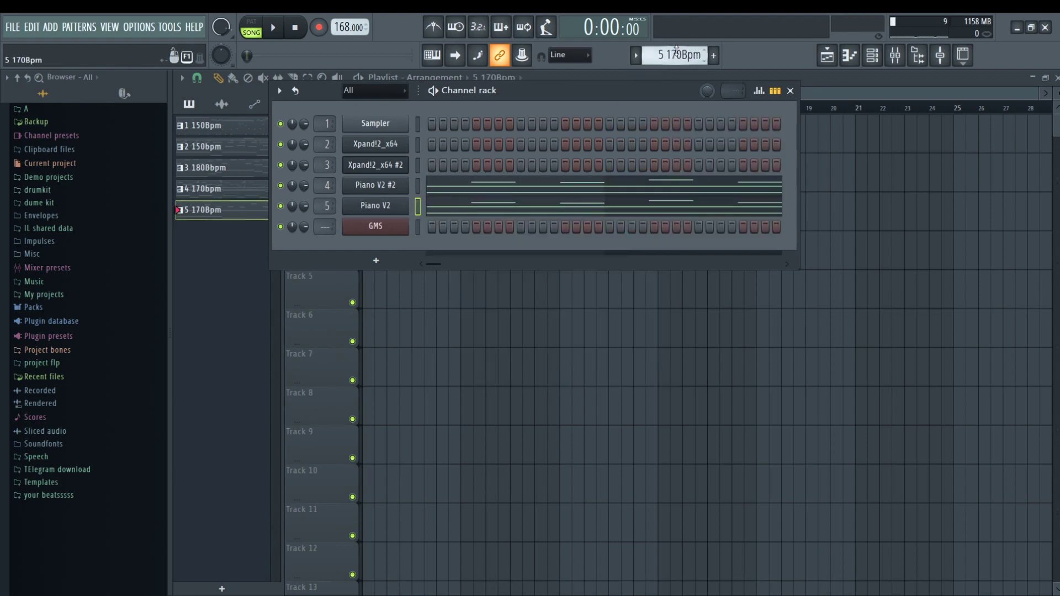
pyautogui.scroll(1, 676, 50)
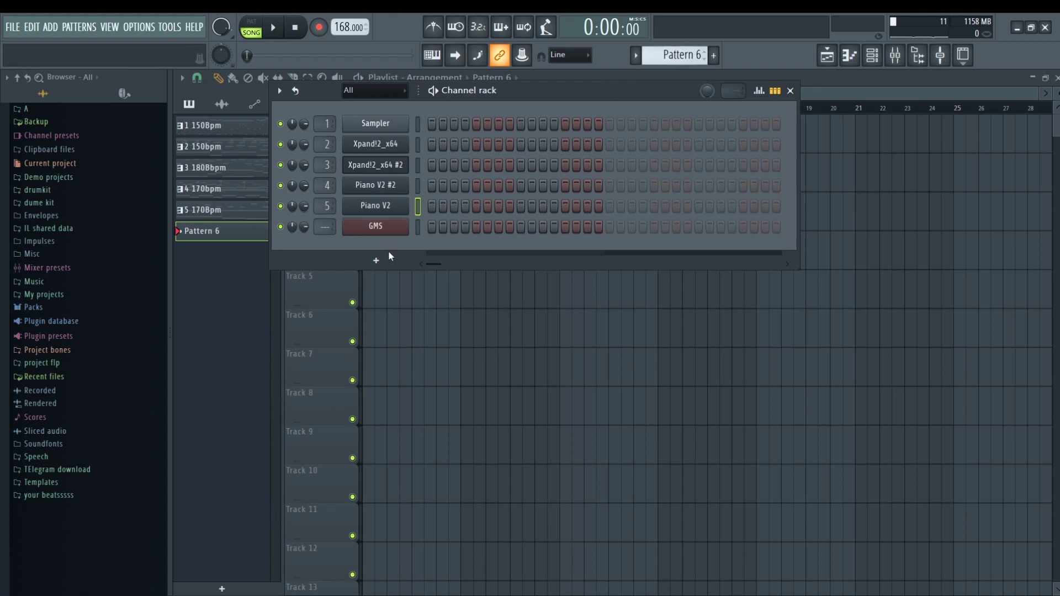
pyautogui.rightClick(403, 225)
pyautogui.click(579, 249)
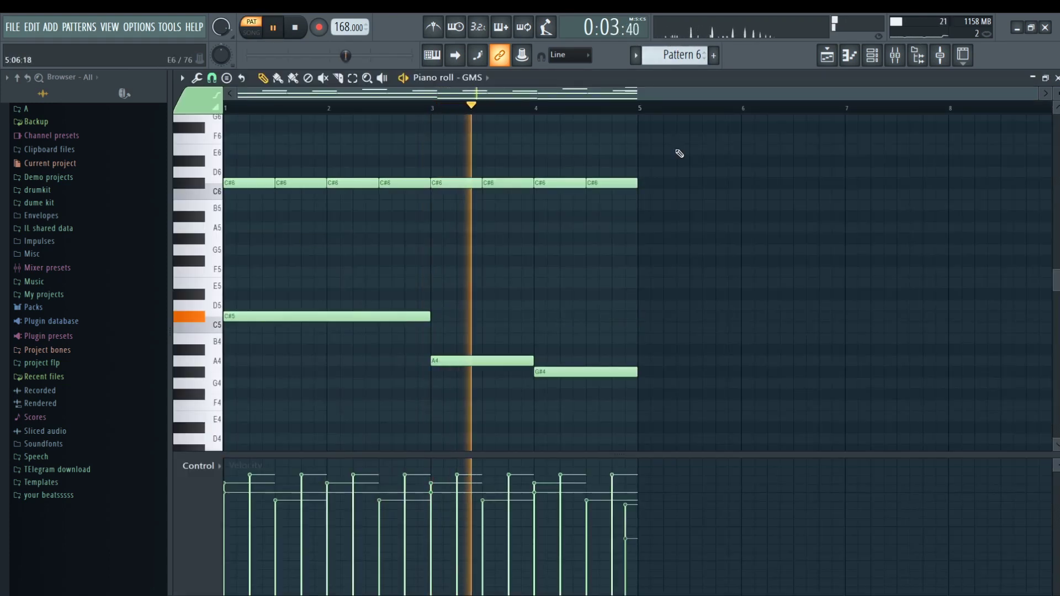
# - Delete the upper melody notes from the GMS piano roll, keeping only the long C#5, A4 and G#4 notes
pyautogui.scroll(6, 676, 156)
pyautogui.moveTo(674, 146); pyautogui.dragTo(306, 360)
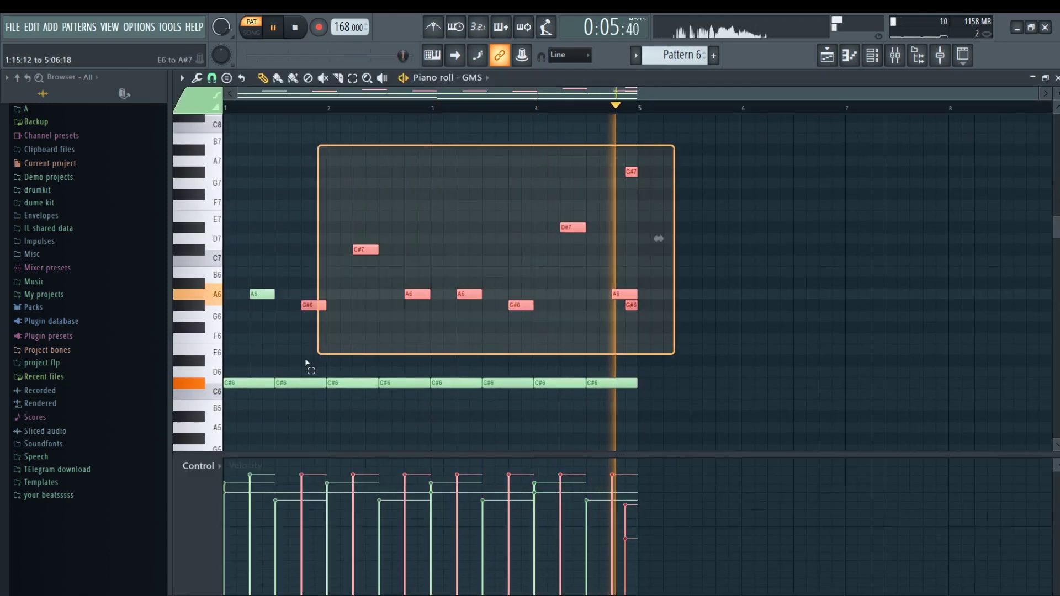
pyautogui.hotkey('ctrl', 'a')
pyautogui.press('Delete')
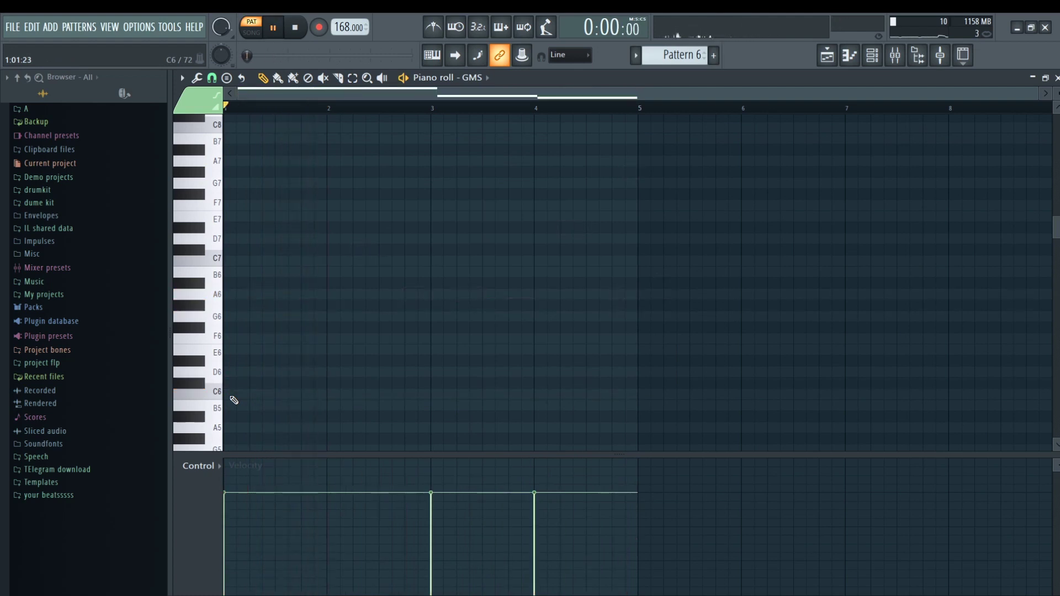
# - Bring the long GMS notes into view and play Pattern 6 from the start
pyautogui.scroll(-5, 440, 359)
pyautogui.press('space')
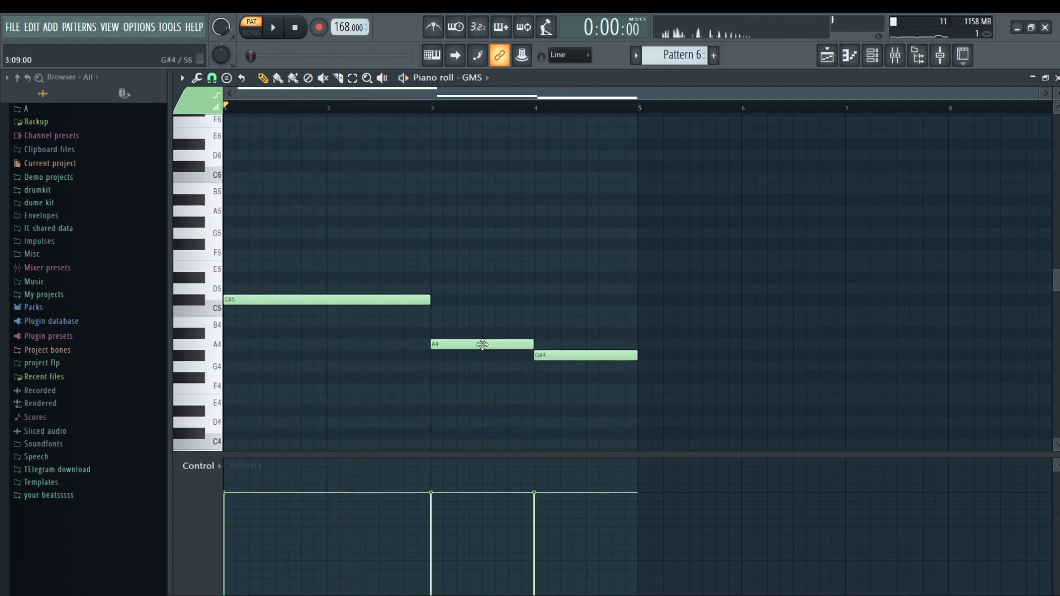
pyautogui.scroll(1, 482, 344)
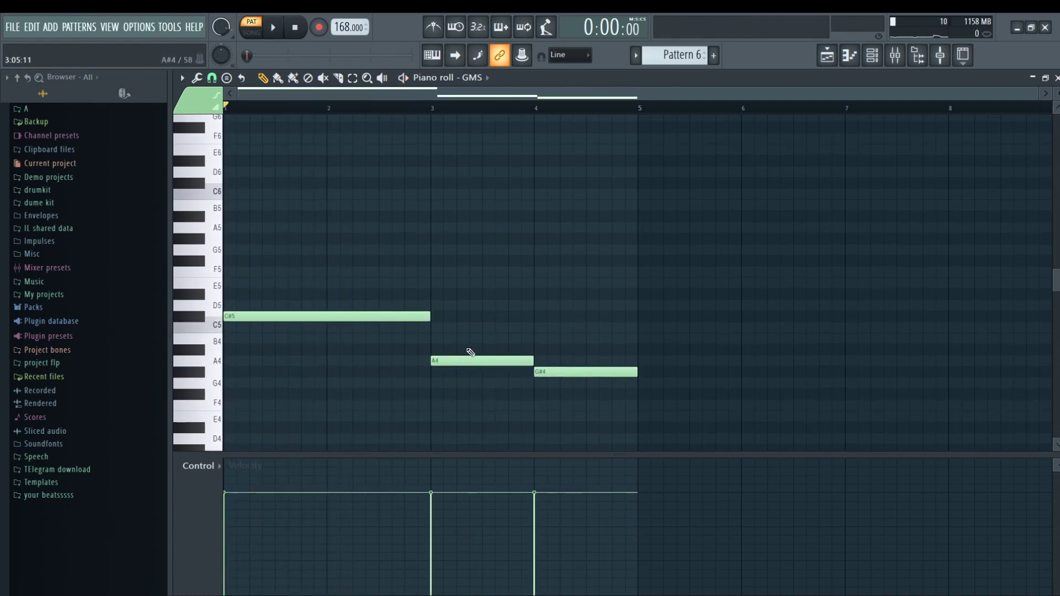
pyautogui.press('space')
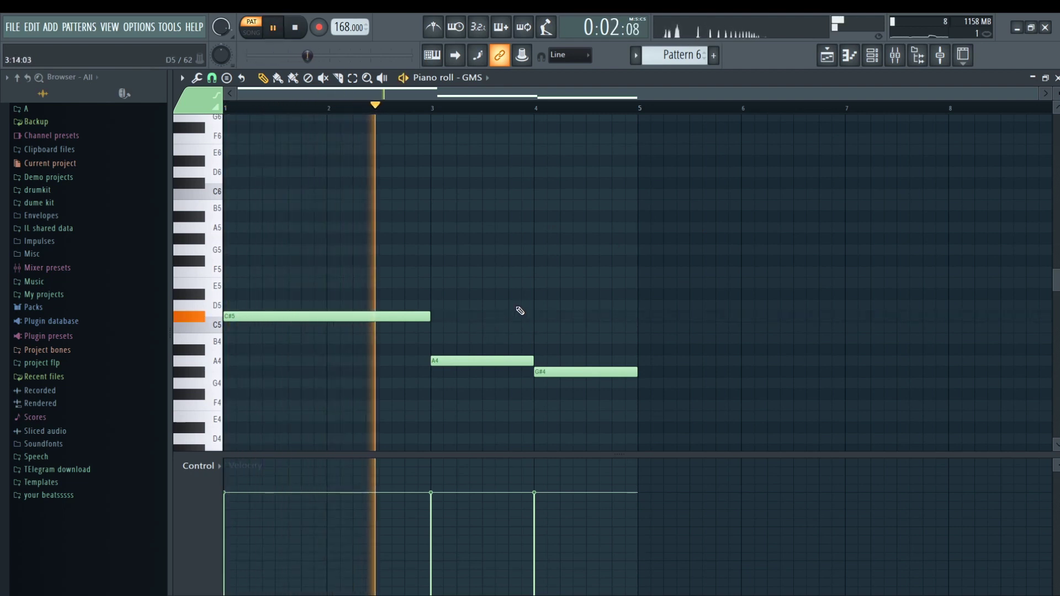
# - Transpose the three long GMS notes down one octave to C#4, A3 and G#3 and play the pattern
pyautogui.hotkey('shift', 'Down')
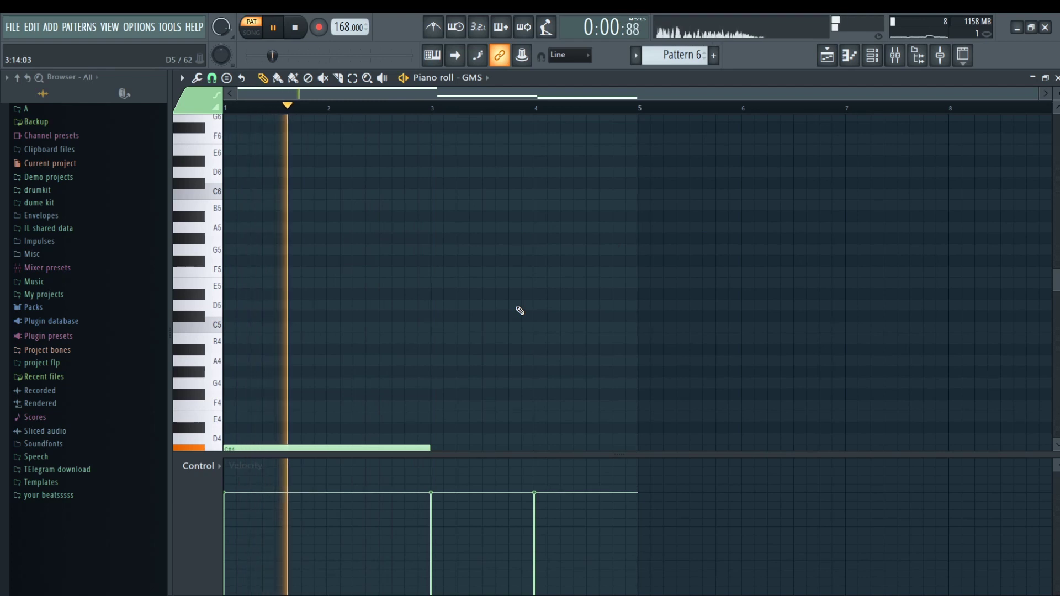
pyautogui.scroll(-10, 519, 310)
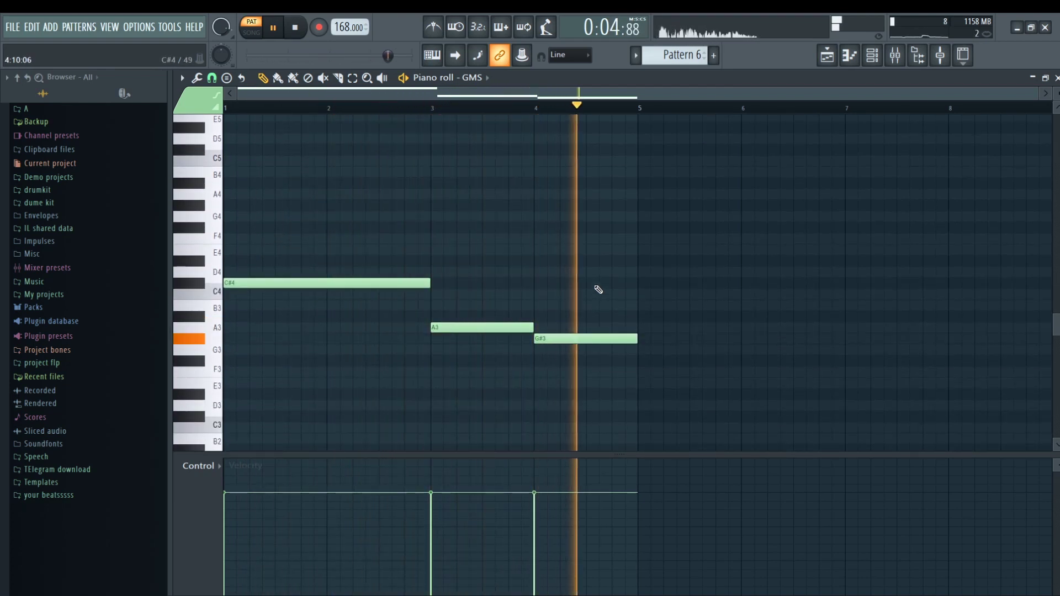
pyautogui.press('space')
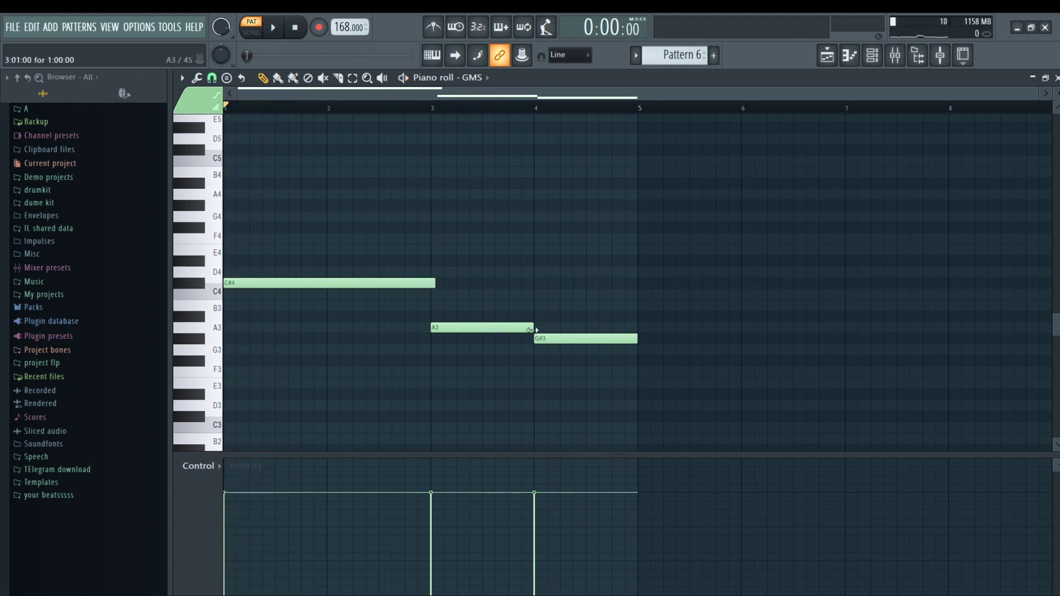
# - Extend the C#4 and A3 notes slightly past the start of the following note and play the pattern
pyautogui.moveTo(570, 255); pyautogui.dragTo(396, 367)
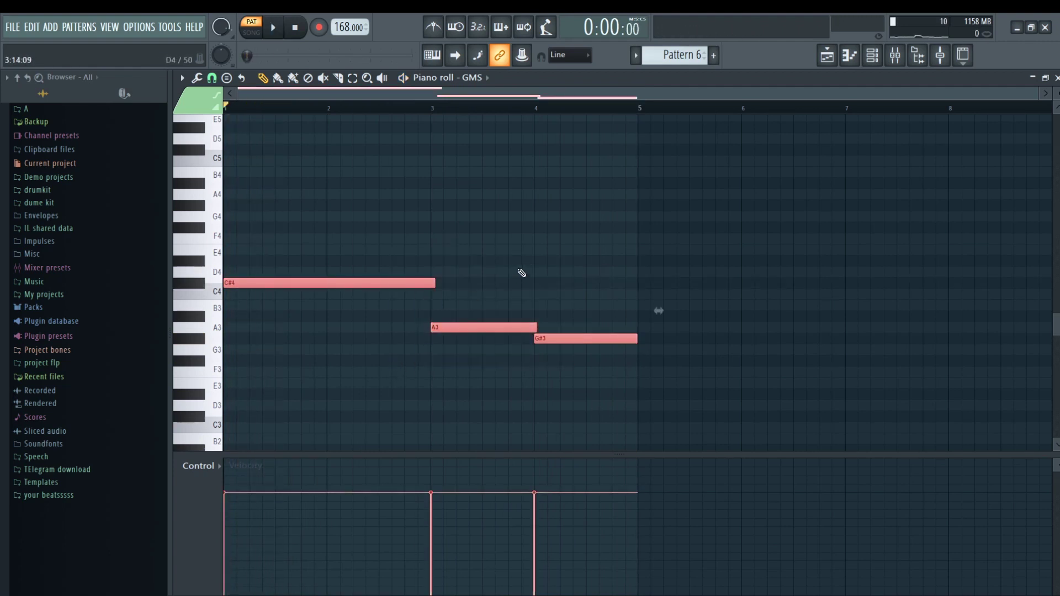
pyautogui.press('space')
pyautogui.hotkey('ctrl', 'd')
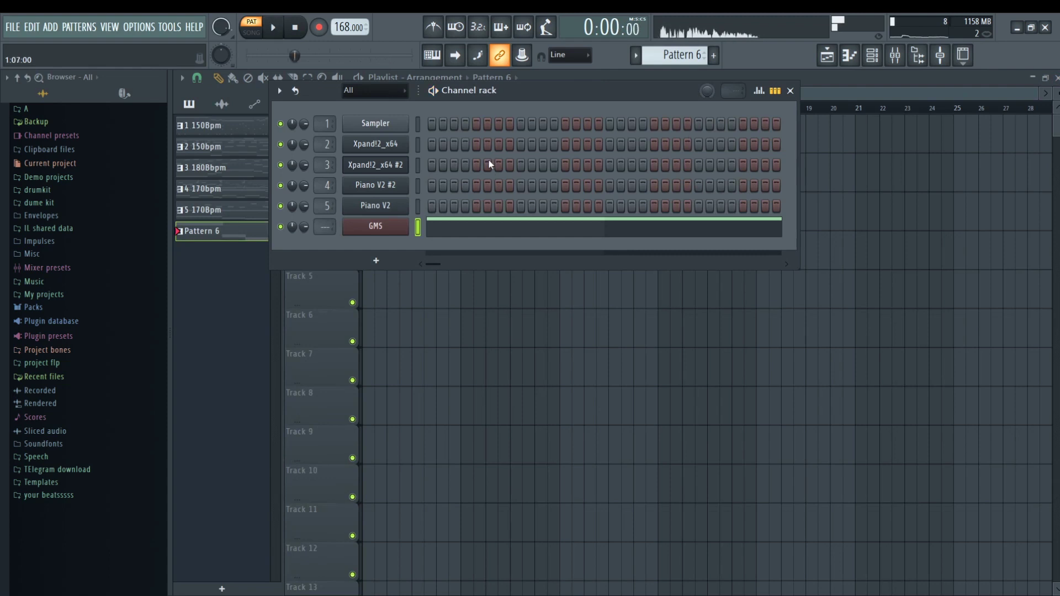
# - Clone the GMS channel and paste the original channel's notes into GMS #2
pyautogui.hotkey('alt', 'c')
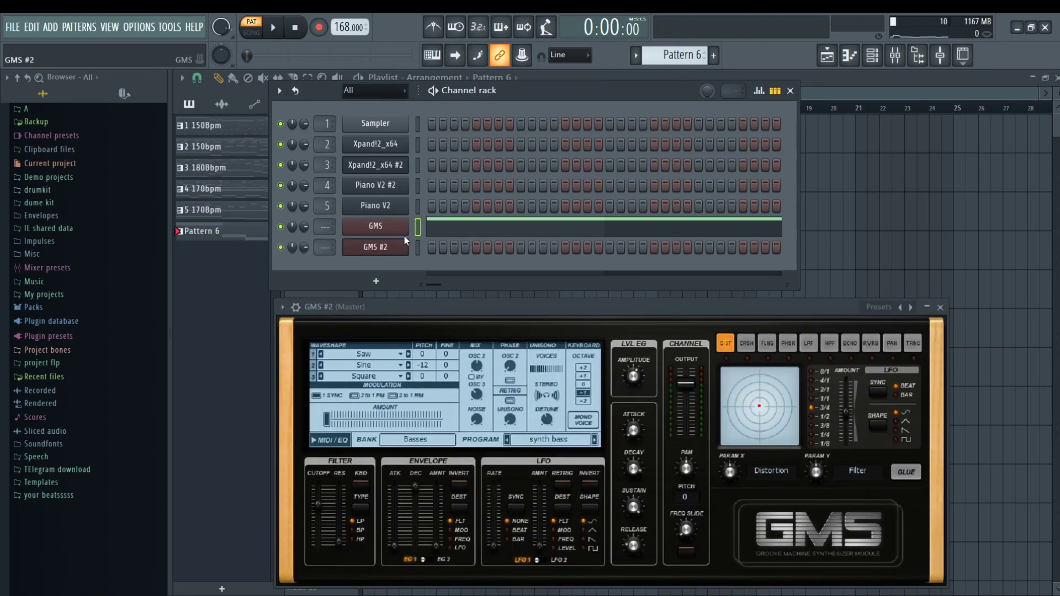
pyautogui.rightClick(409, 220)
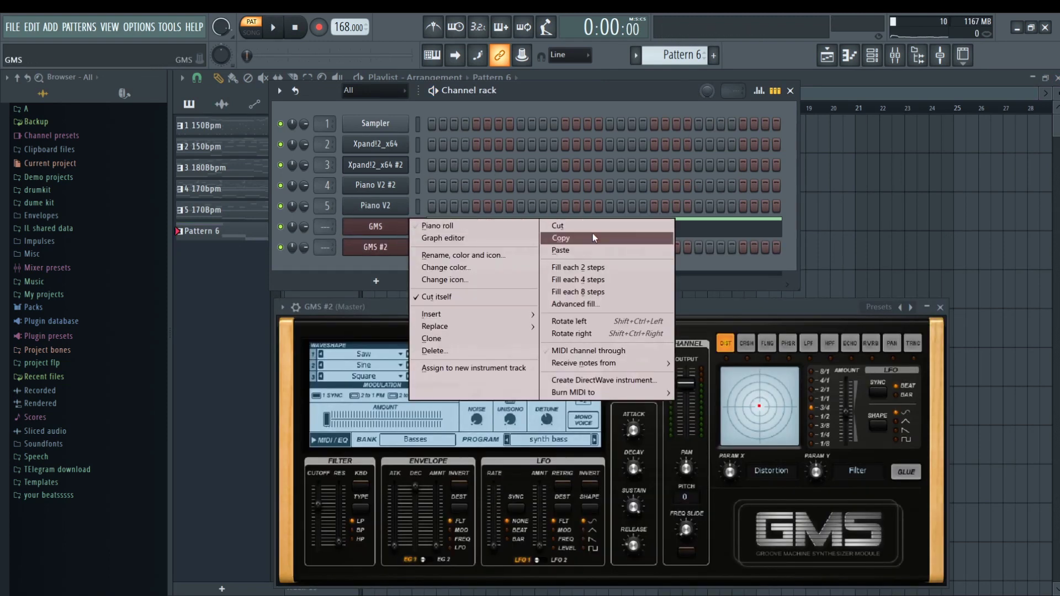
pyautogui.click(592, 237)
pyautogui.rightClick(409, 241)
pyautogui.click(559, 270)
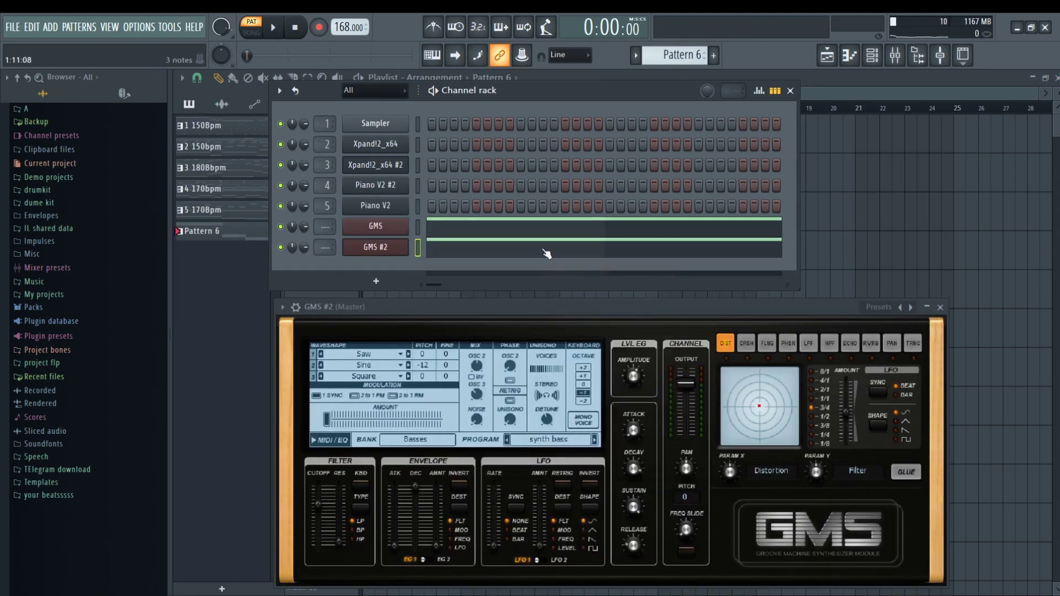
# - Transpose the GMS #2 notes up one octave to C#5, A4 and G#4 and play both layers together
pyautogui.click(546, 252)
pyautogui.hotkey('ctrl', 'Up')
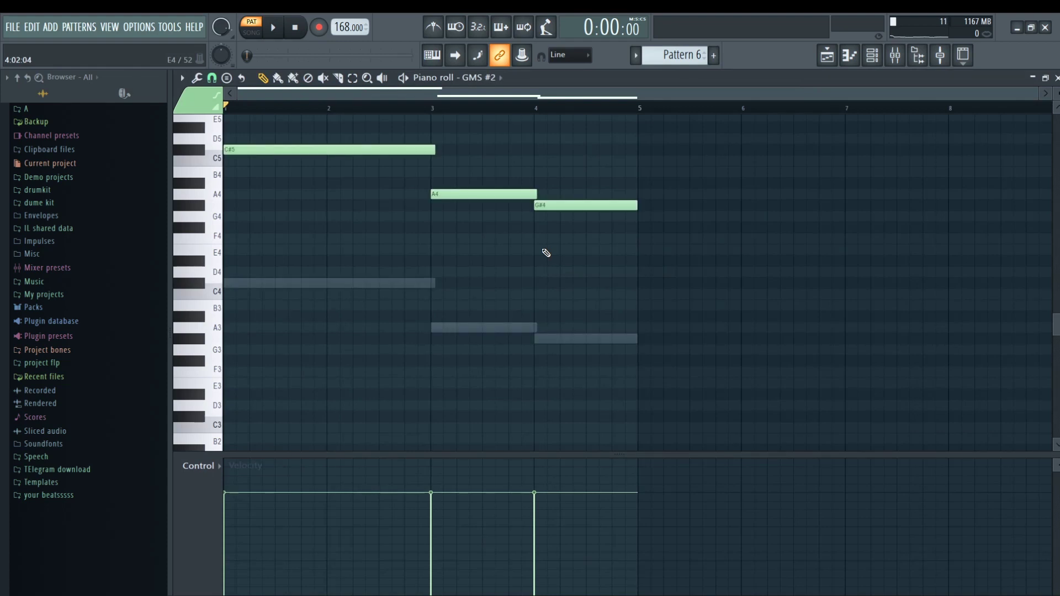
pyautogui.press('space')
pyautogui.scroll(3, 732, 216)
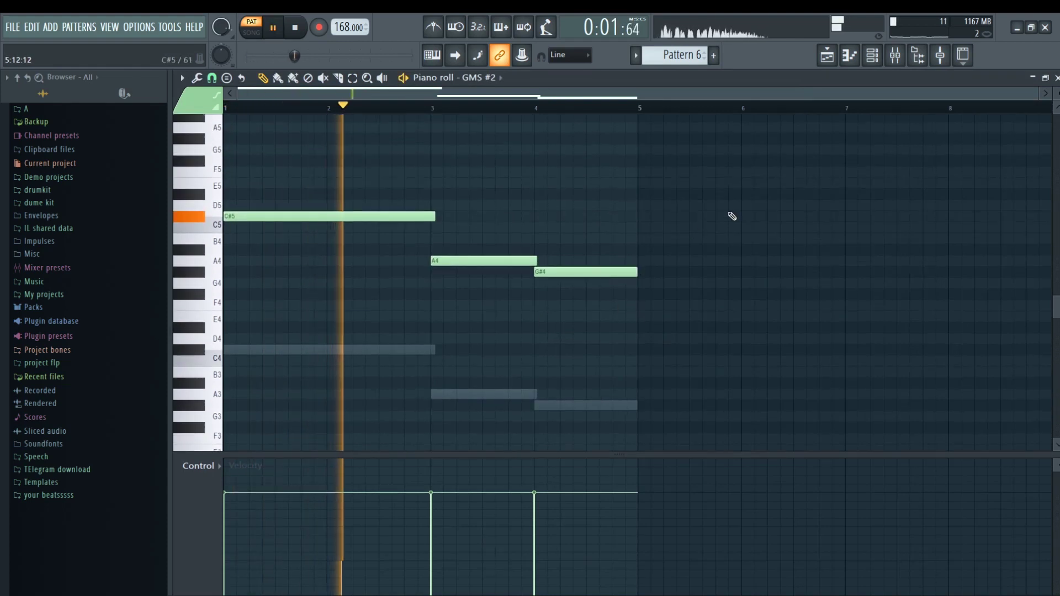
# - Assign the GMS and GMS #2 channels to mixer tracks 6 and 7
pyautogui.press('F6')
pyautogui.press('F5')
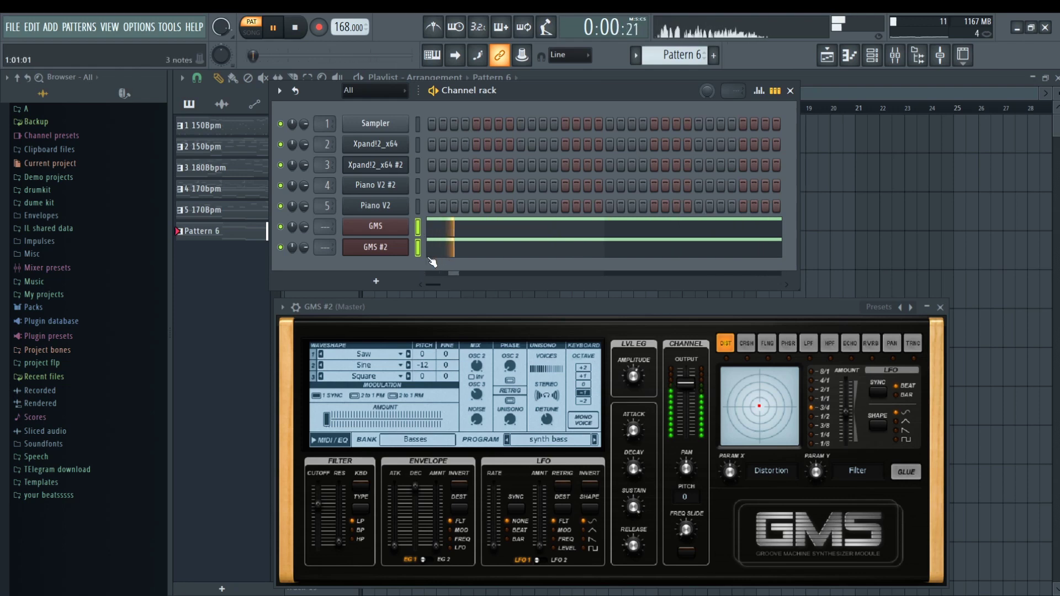
pyautogui.hotkey('ctrl', 'l')
pyautogui.press('space')
pyautogui.click(254, 292)
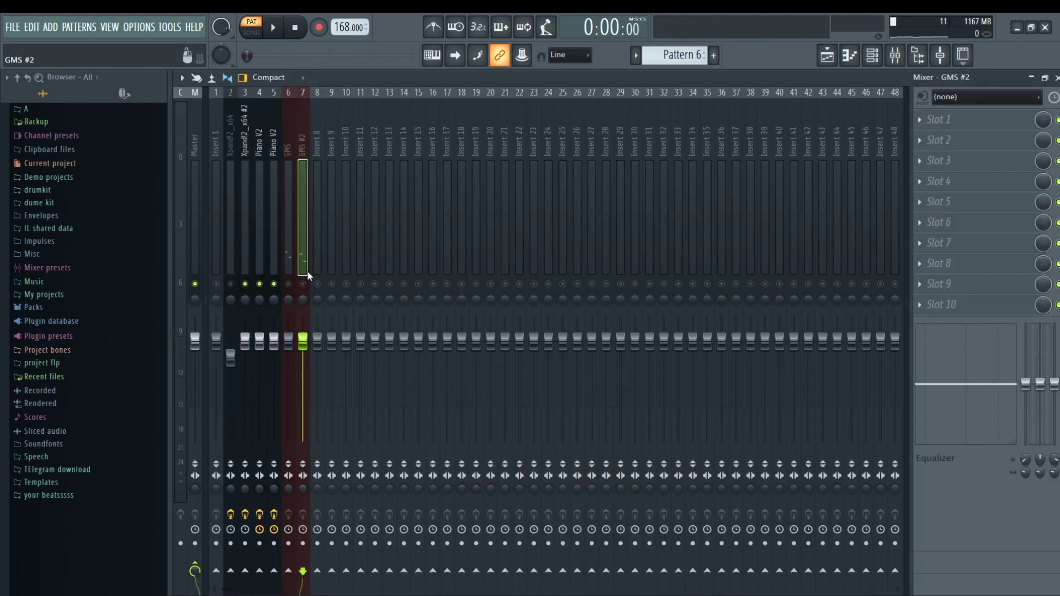
# - Select the GMS and GMS #2 mixer tracks and route both only to Insert 8
pyautogui.press('space')
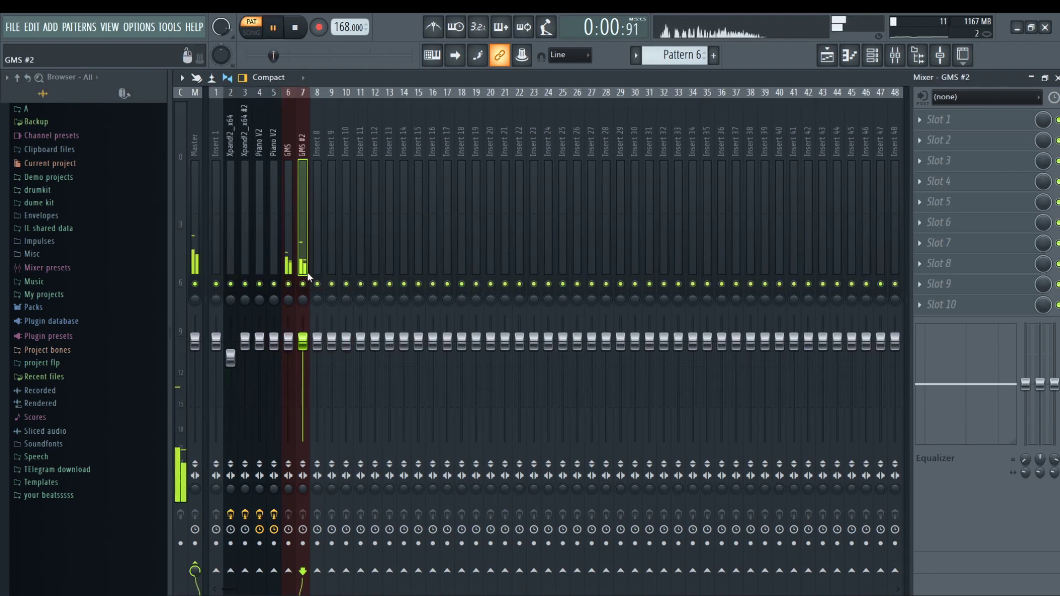
pyautogui.press('Left')
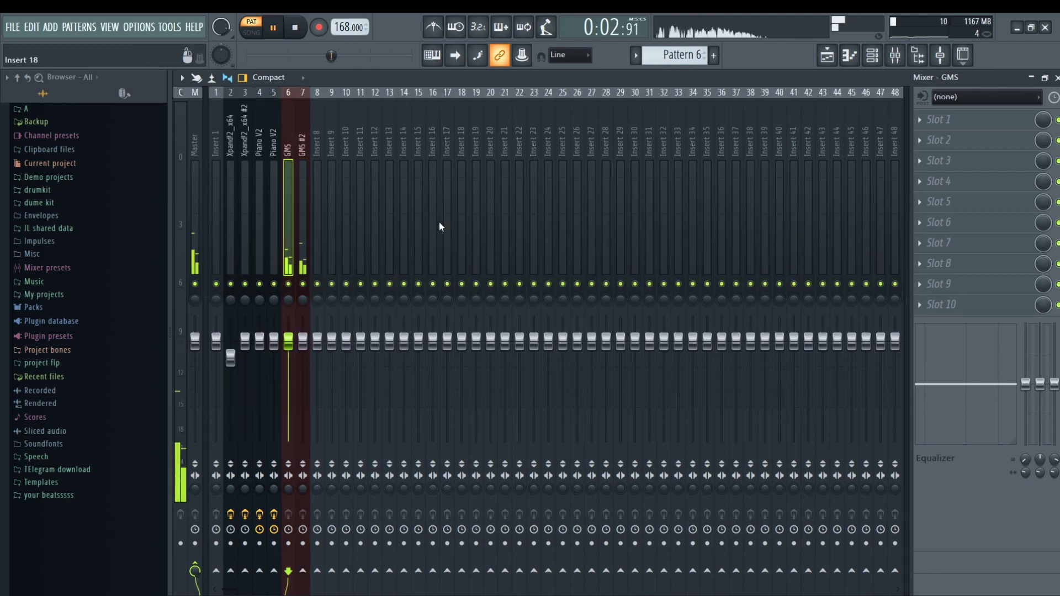
pyautogui.press('space')
pyautogui.keyDown('ctrl'); pyautogui.click(297, 221); pyautogui.keyUp('ctrl')
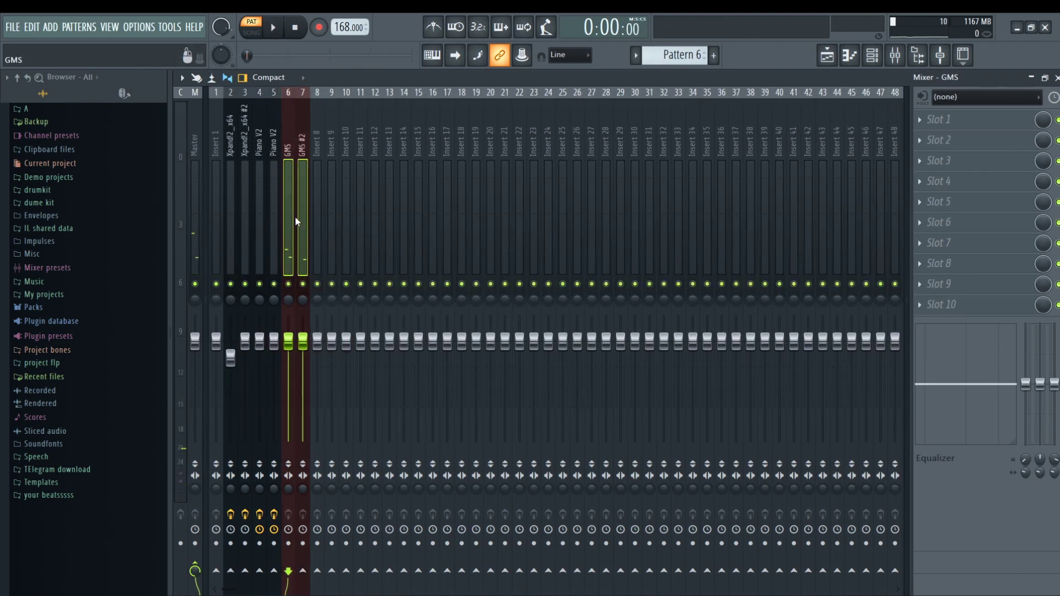
pyautogui.rightClick(319, 574)
pyautogui.click(365, 550)
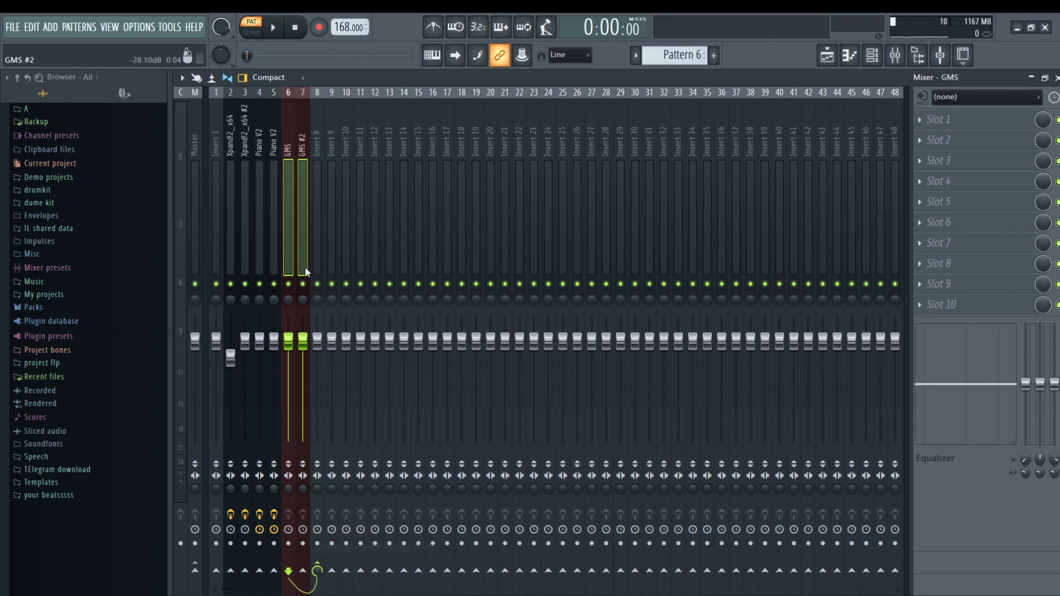
# - Load Fruity Parametric EQ 2 into the first effect slot of Insert 8 while the pattern plays
pyautogui.click(316, 240)
pyautogui.press('space')
pyautogui.click(982, 116)
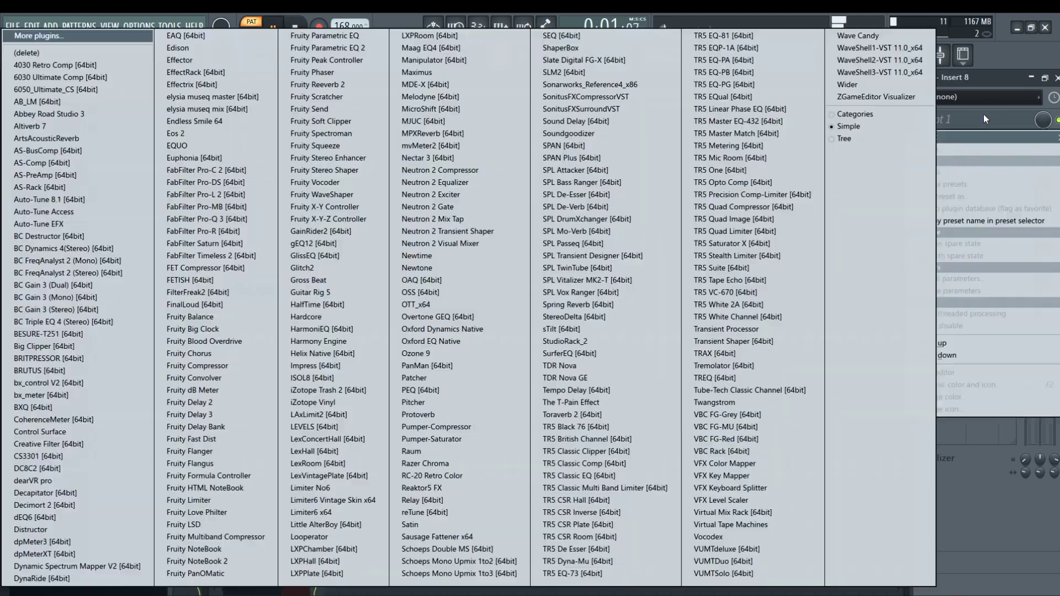
pyautogui.click(325, 51)
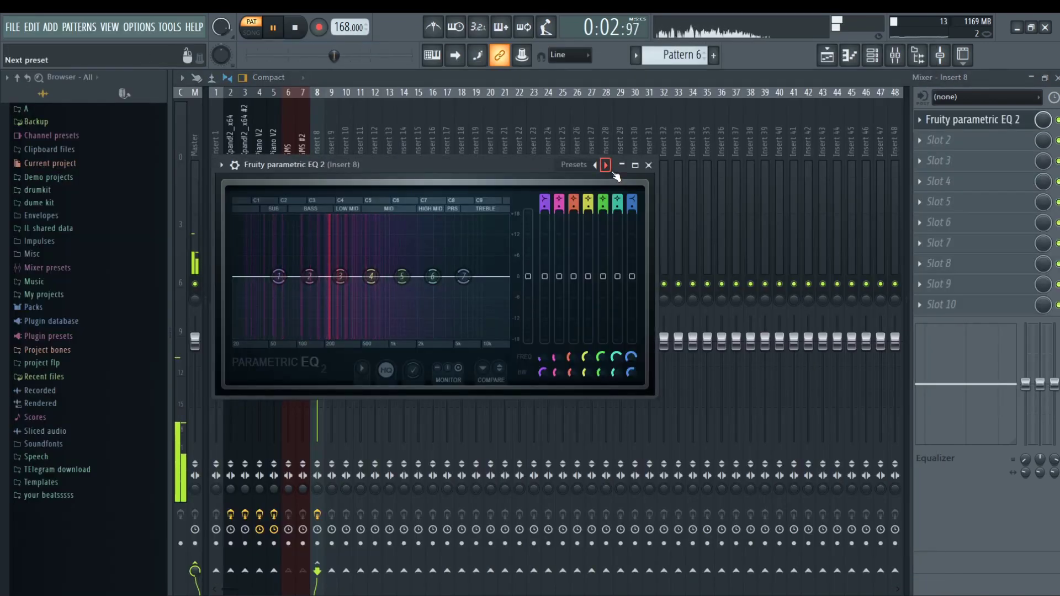
# - Cut the highs with band 7 at about 589 Hz, -12.8 dB, and band 6 at about 7370 Hz, -10.1 dB
pyautogui.moveTo(463, 276); pyautogui.dragTo(370, 324)
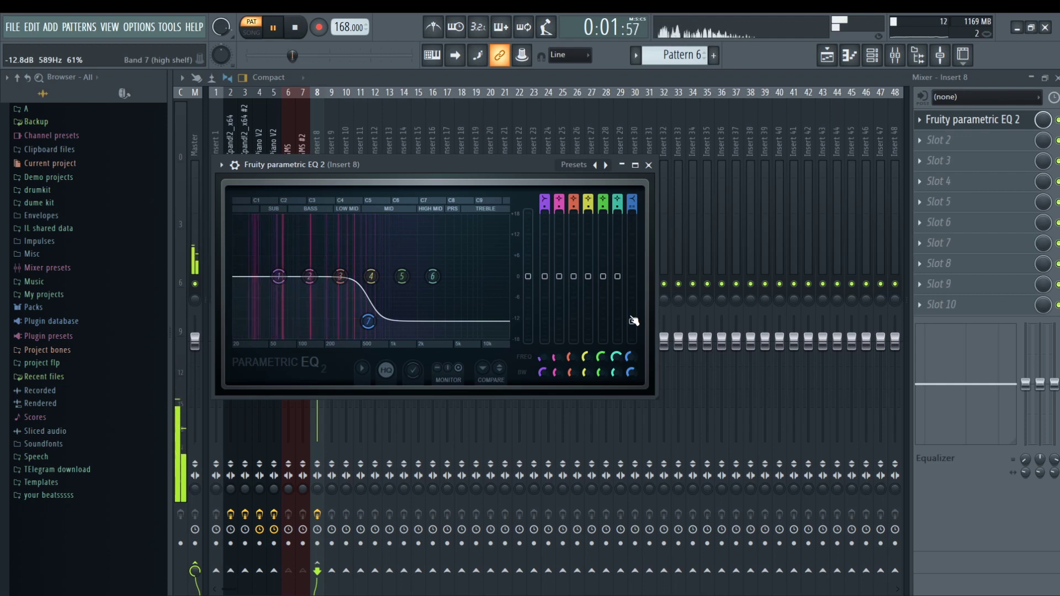
pyautogui.moveTo(432, 276); pyautogui.dragTo(469, 311)
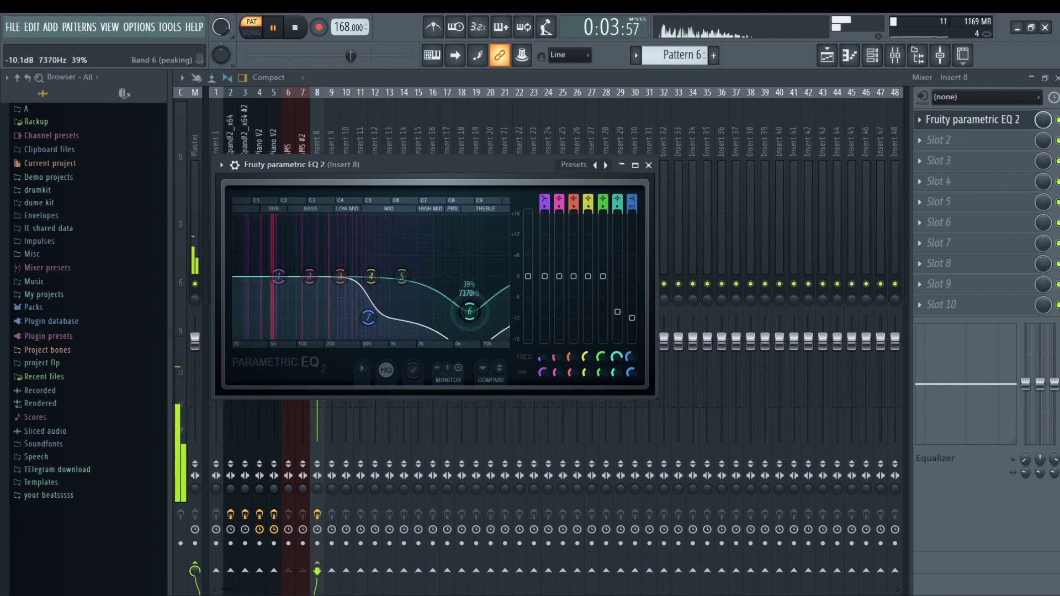
pyautogui.click(648, 165)
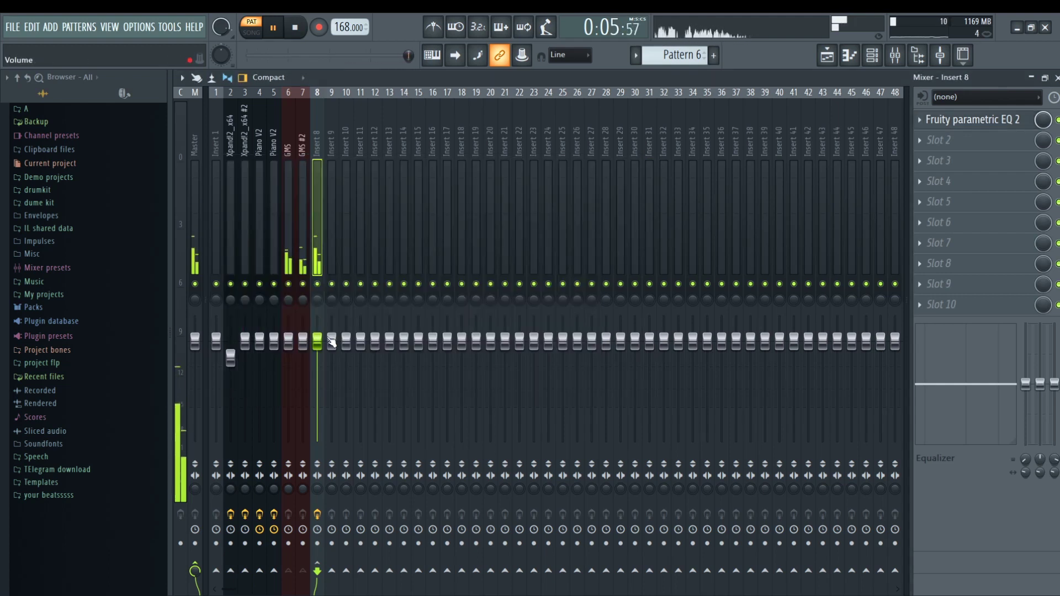
# - Lower the GMS #2 and Insert 8 mixer faders slightly by ear, then stop playback
pyautogui.moveTo(303, 340)
pyautogui.mouseDown()
pyautogui.moveTo(303, 357)
pyautogui.moveTo(317, 354)
pyautogui.mouseUp()
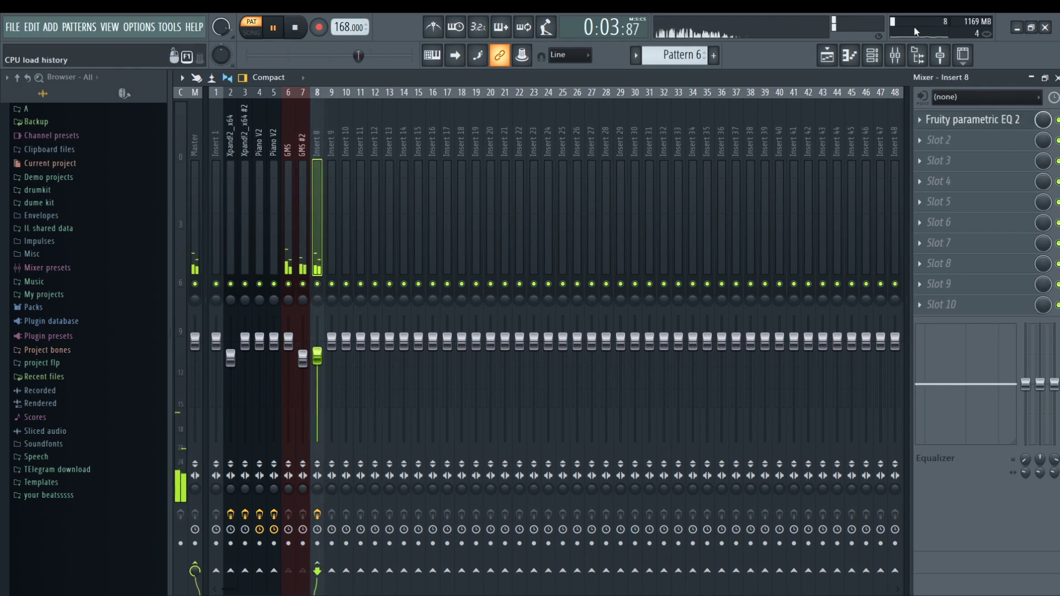
pyautogui.press('space')
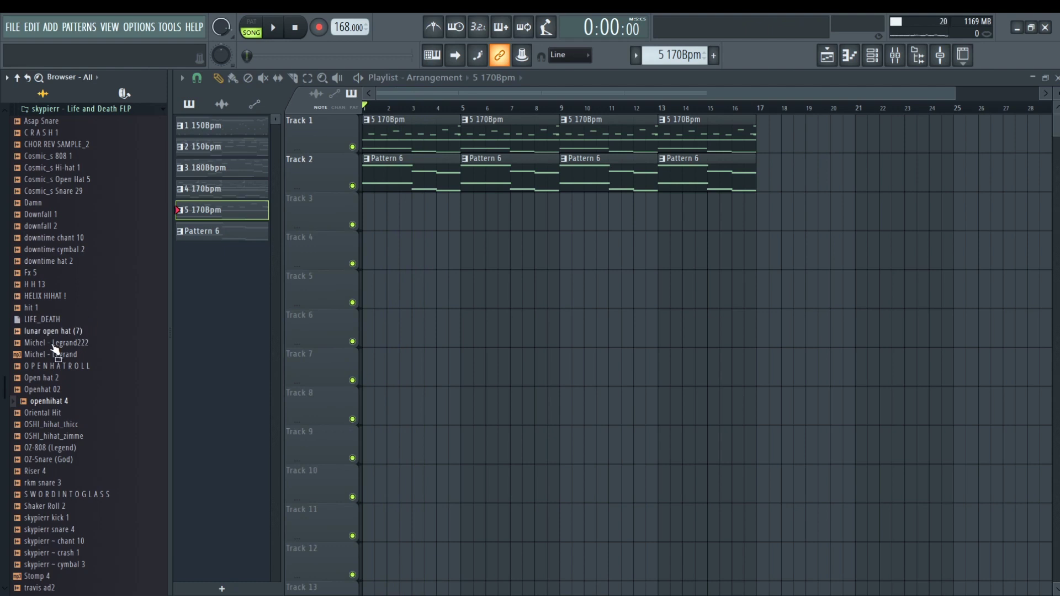
# - Look through the samples in the skypierr - Life and Death FLP folder
pyautogui.scroll(-2, 55, 348)
pyautogui.scroll(8, 82, 338)
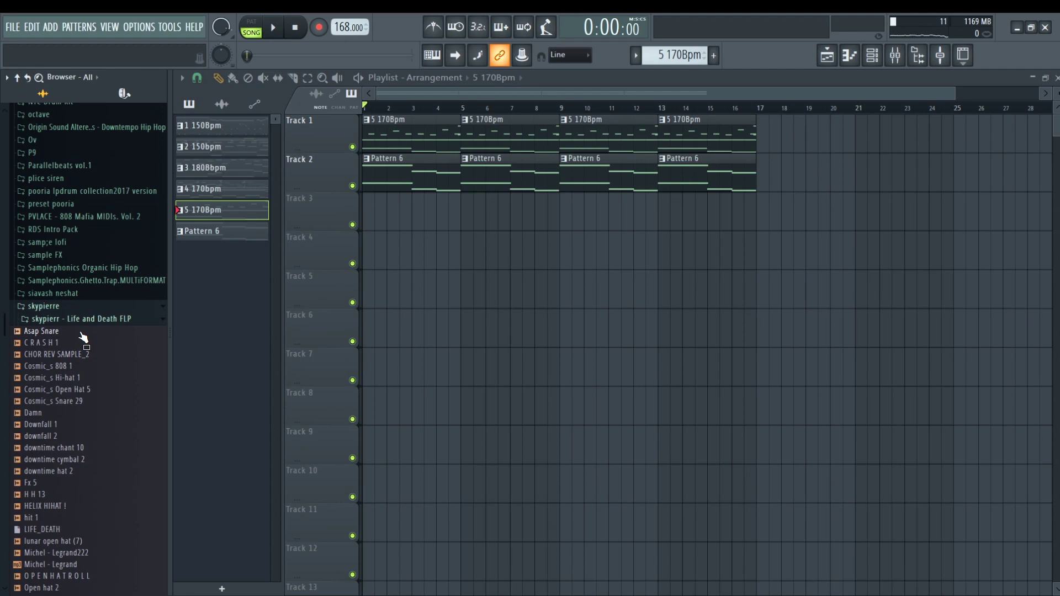
pyautogui.scroll(-2, 83, 338)
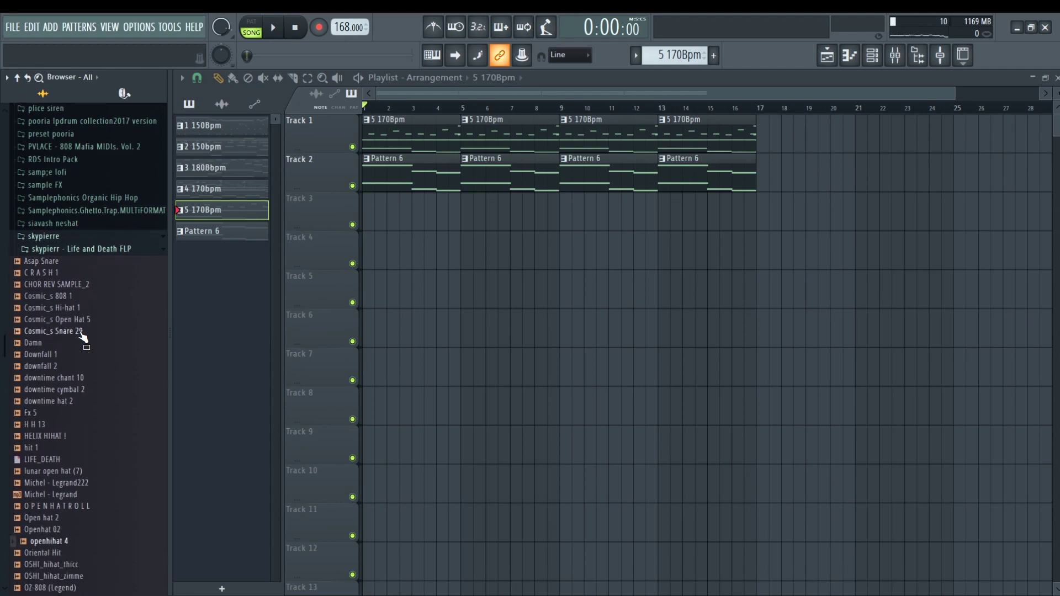
pyautogui.click(108, 252)
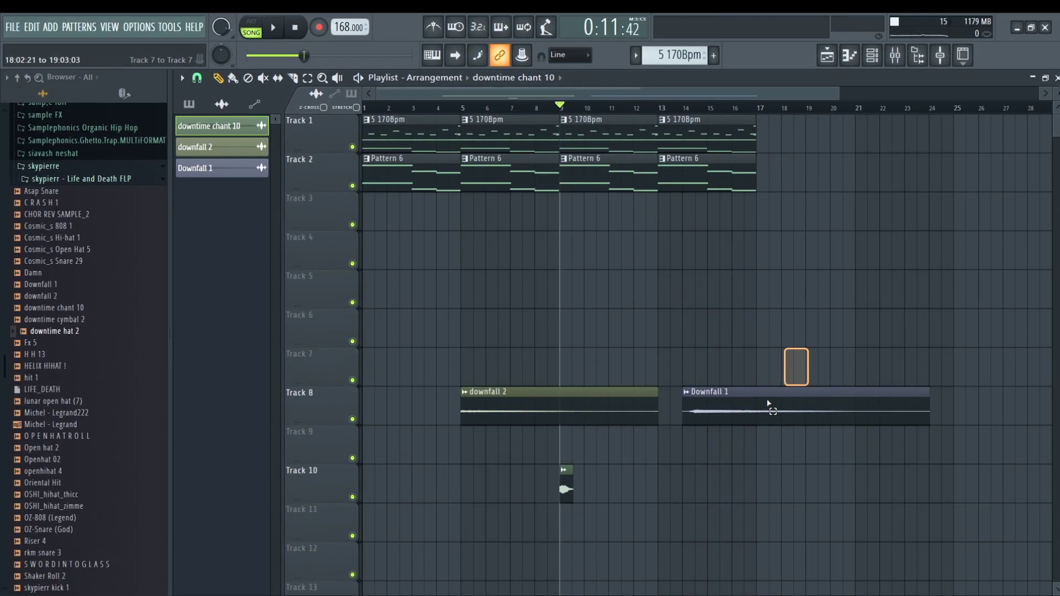
# - Review the Downfall 1 and downfall 2 clips in the playlist and list all channels in the channel rack
pyautogui.click(768, 403)
pyautogui.click(607, 393)
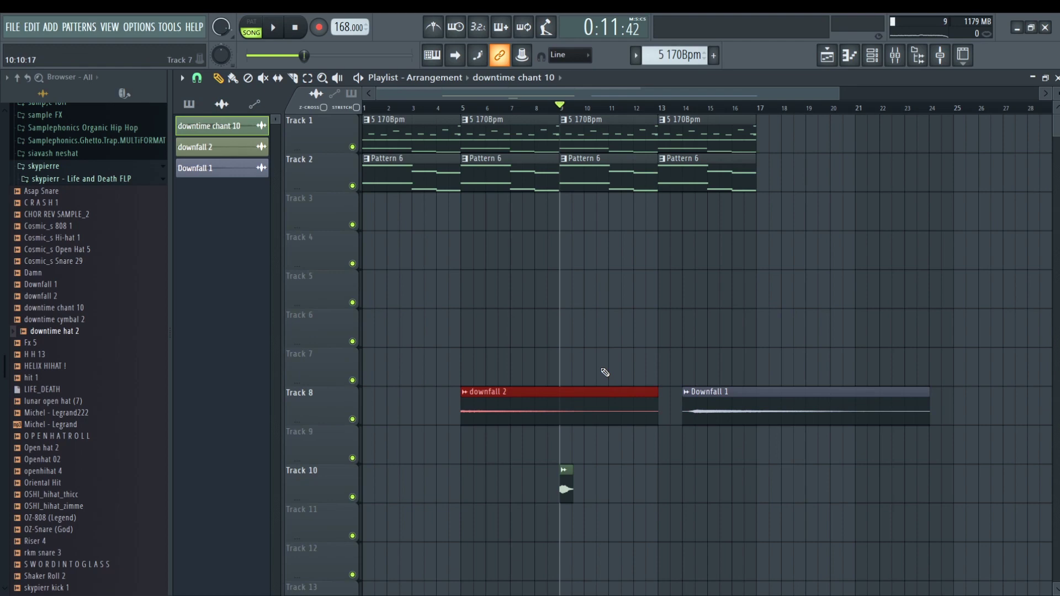
pyautogui.click(877, 57)
pyautogui.click(393, 91)
pyautogui.click(378, 105)
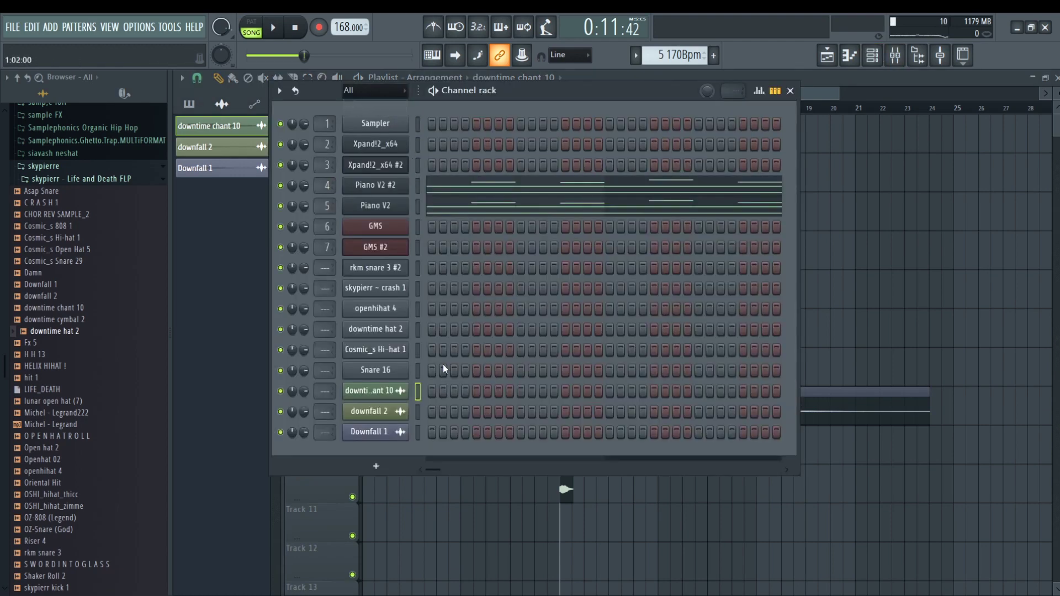
# - Open the rkm snare 3 #2 notes in the piano roll and select all of them
pyautogui.click(894, 489)
pyautogui.click(872, 55)
pyautogui.scroll(1, 677, 55)
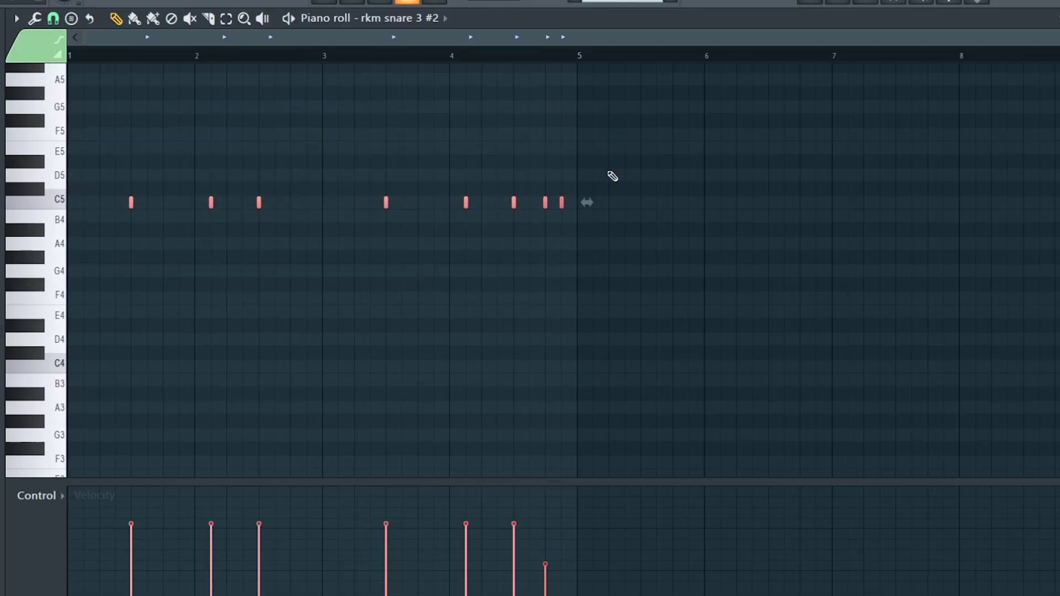
pyautogui.moveTo(666, 157); pyautogui.dragTo(64, 258)
# - Switch the piano roll to the Snare 16 channel, select its notes and play them with the other snare
pyautogui.click(441, 18)
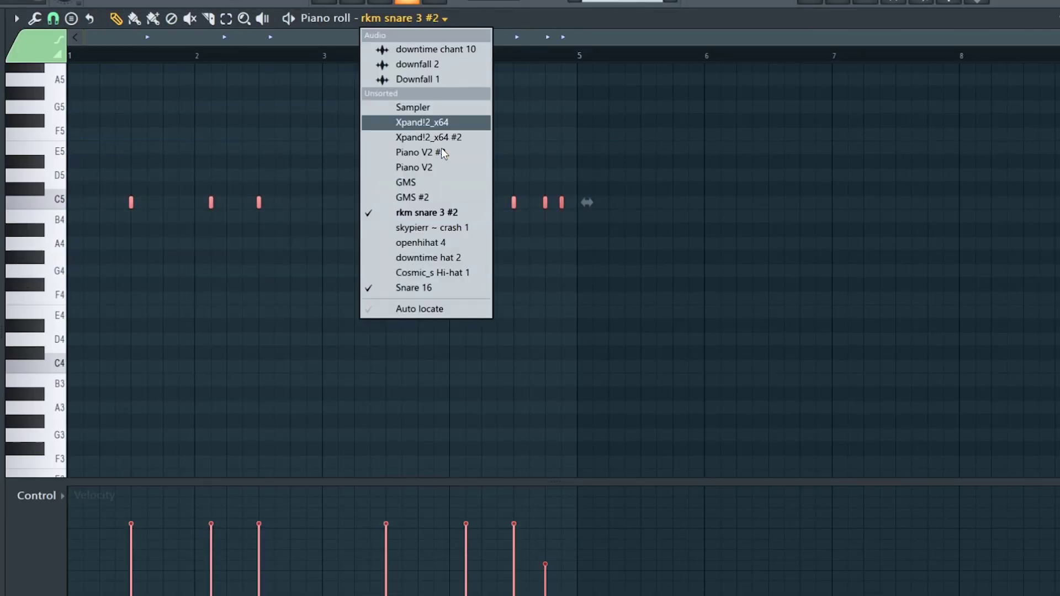
pyautogui.click(409, 293)
pyautogui.moveTo(619, 130); pyautogui.dragTo(111, 244)
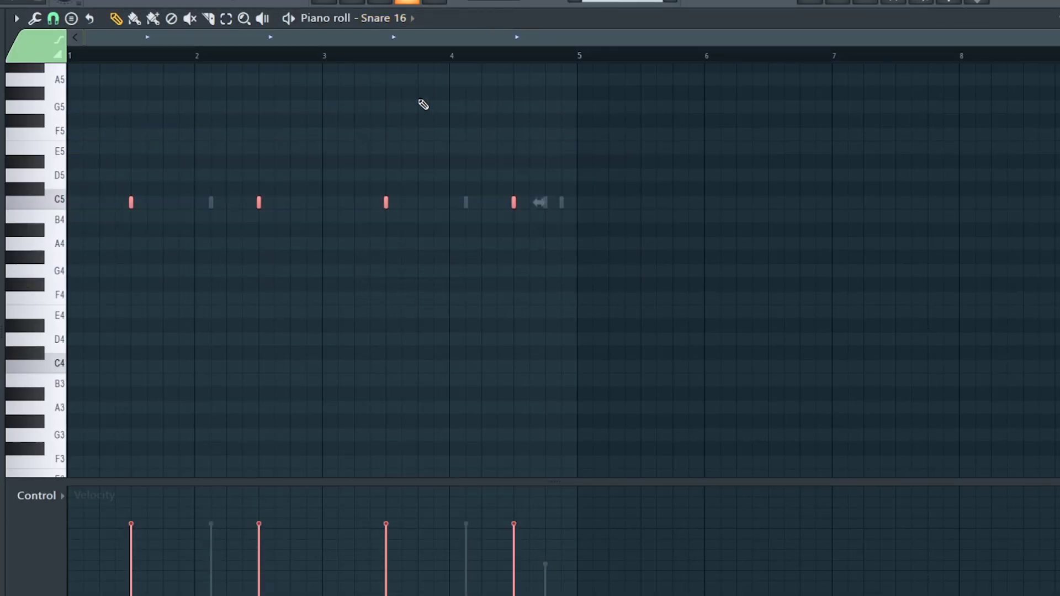
pyautogui.press('space')
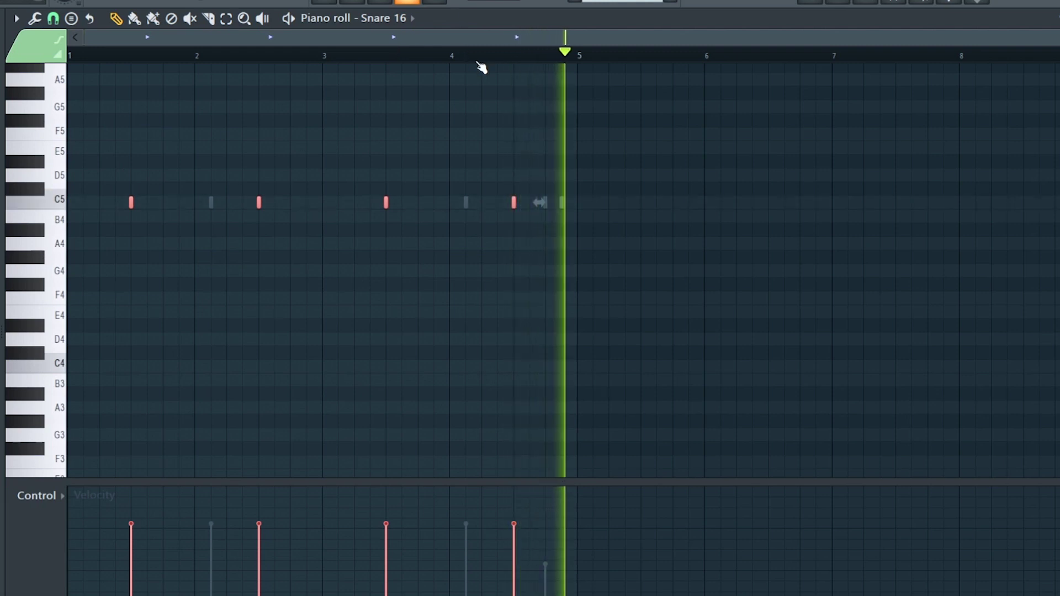
pyautogui.hotkey('ctrl', 'd')
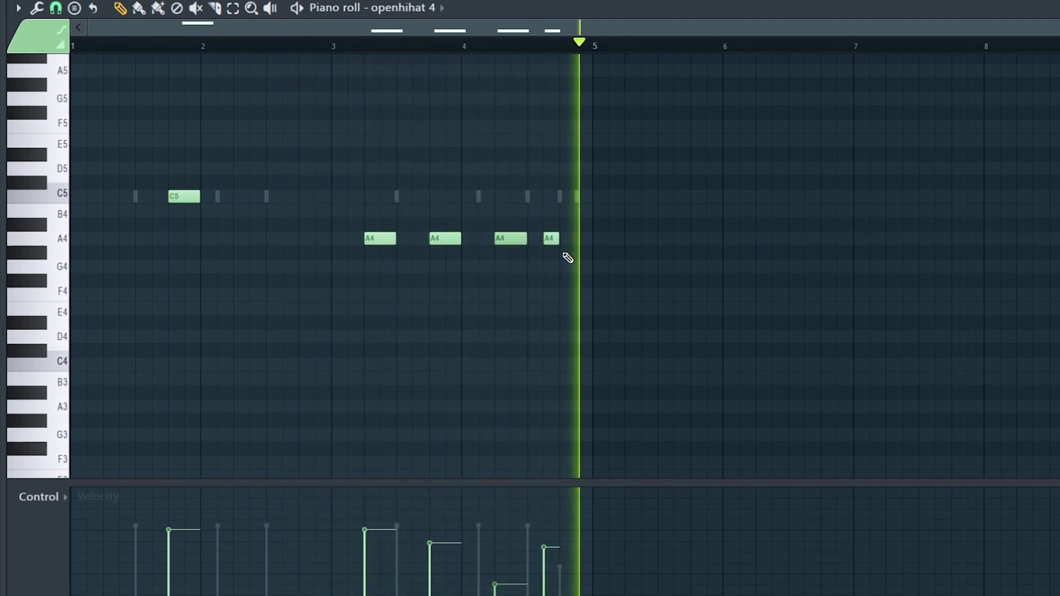
# - Display note pan for the openhihat 4 channel and select its four A4 notes
pyautogui.press('space')
pyautogui.click(93, 496)
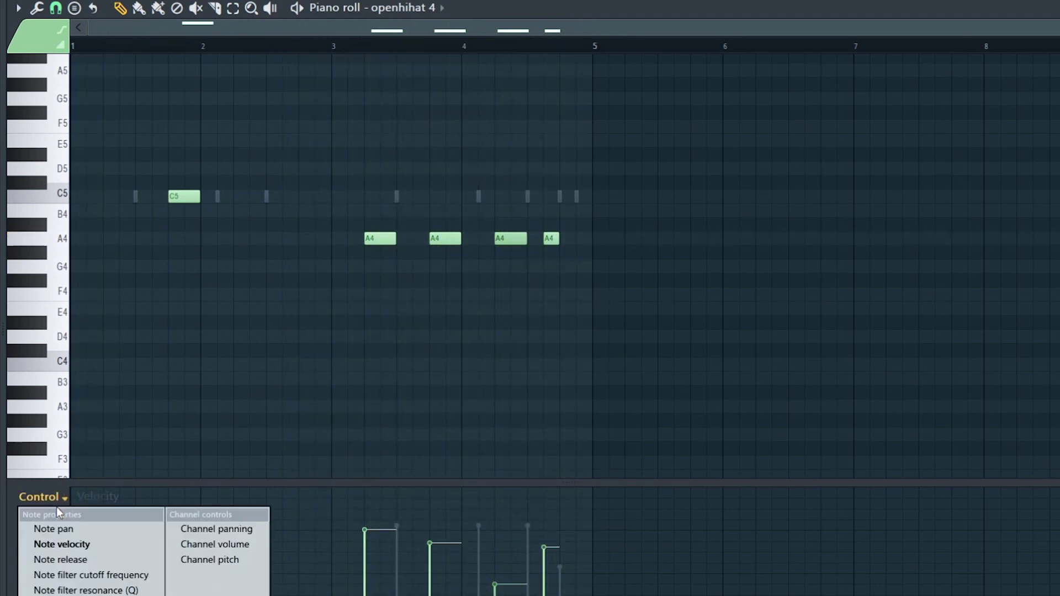
pyautogui.click(83, 527)
pyautogui.moveTo(588, 160); pyautogui.dragTo(364, 316)
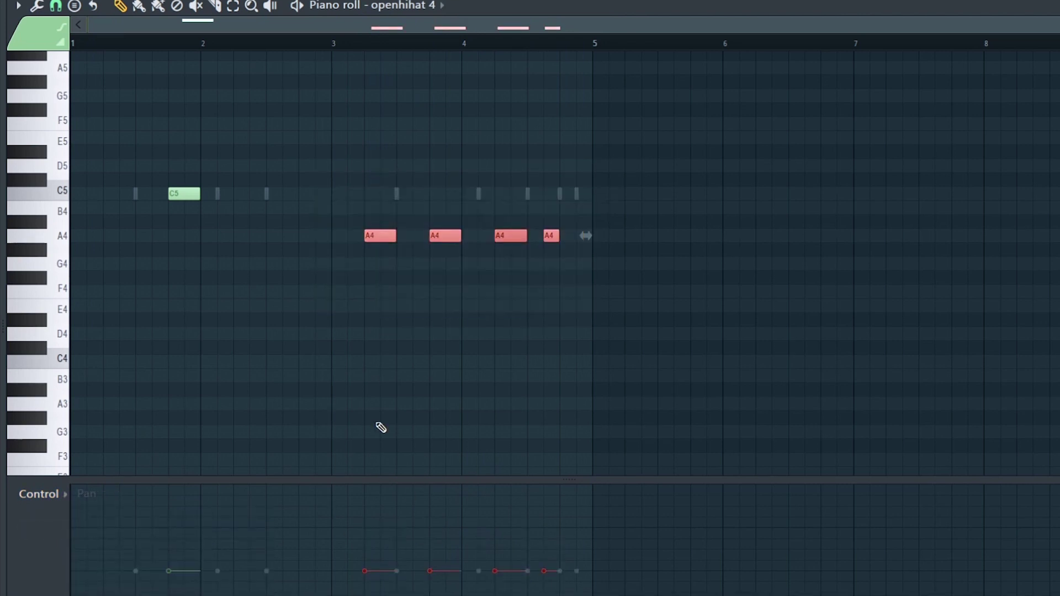
# - Pan the second openhihat 4 A4 note strongly right, the third moderately right and the fourth strongly left
pyautogui.press('space')
pyautogui.click(436, 516)
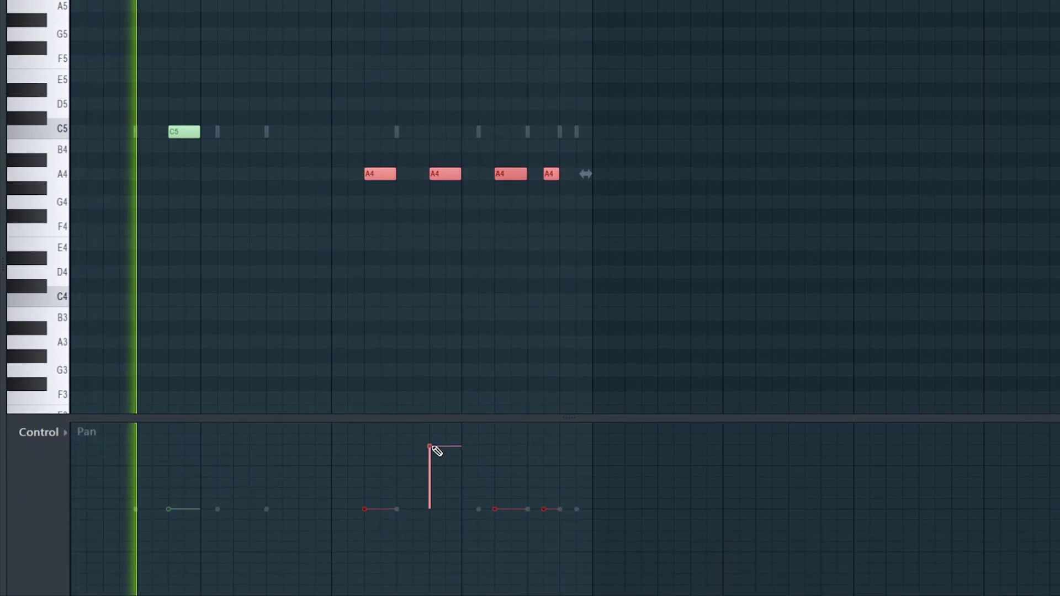
pyautogui.click(499, 476)
pyautogui.moveTo(563, 558); pyautogui.dragTo(565, 572)
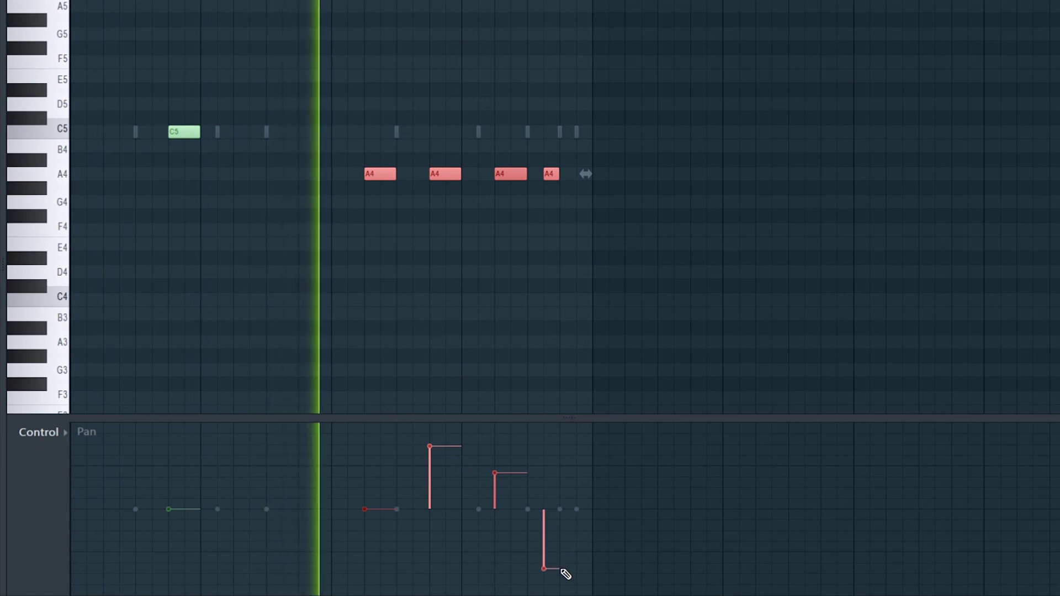
pyautogui.click(665, 252)
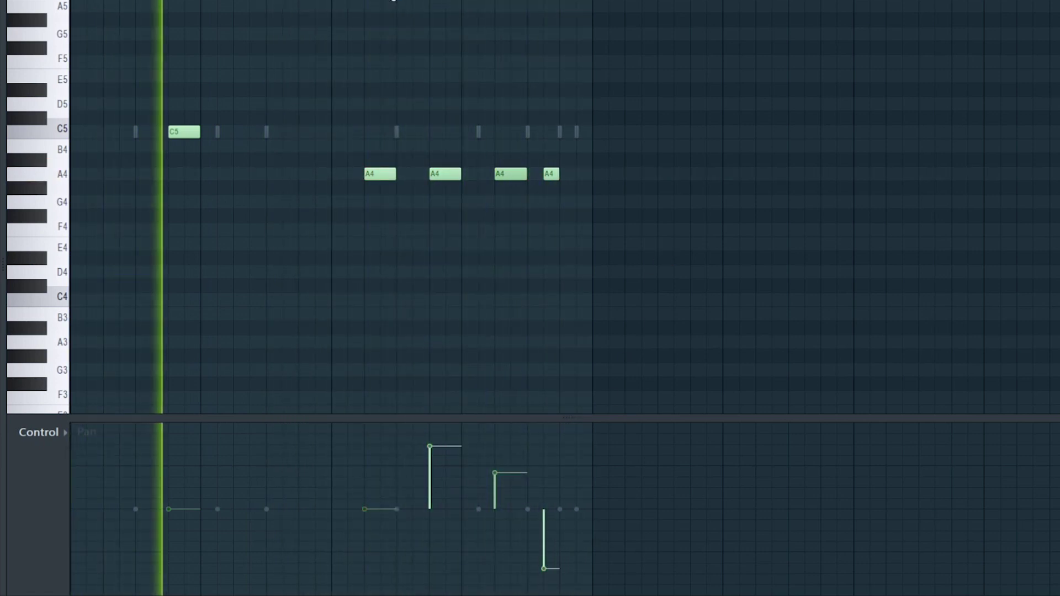
# - Repan the third openhihat 4 A4 note to the left and the fourth to the right
pyautogui.click(499, 506)
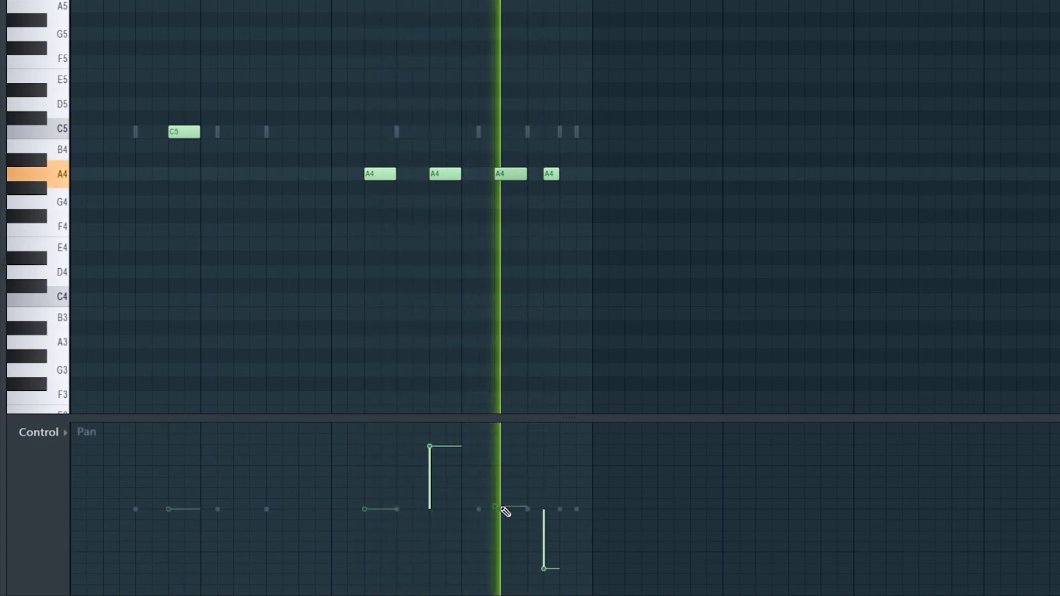
pyautogui.click(501, 490)
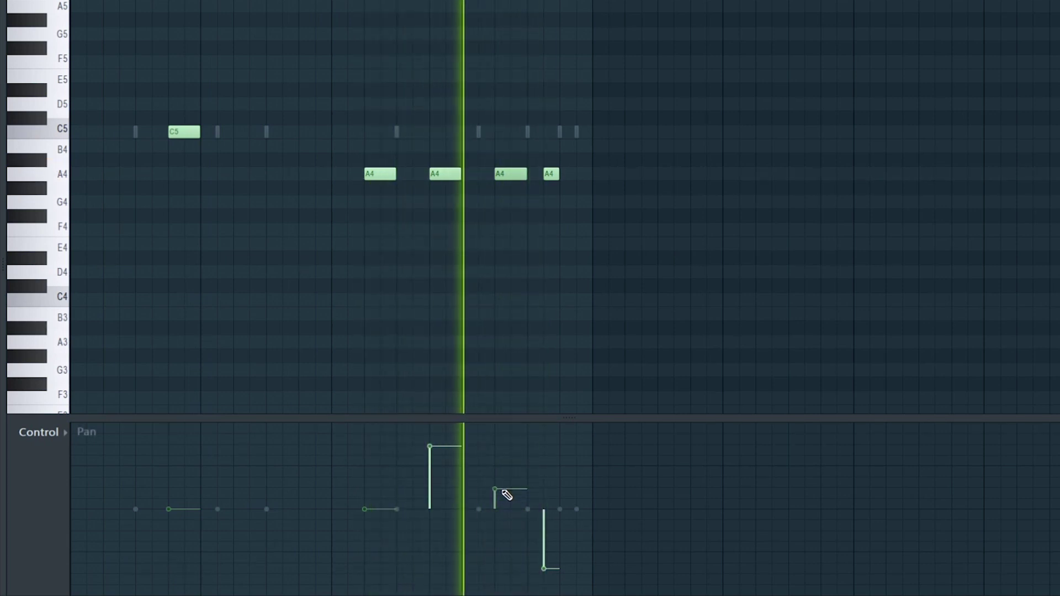
pyautogui.moveTo(495, 567); pyautogui.dragTo(558, 481)
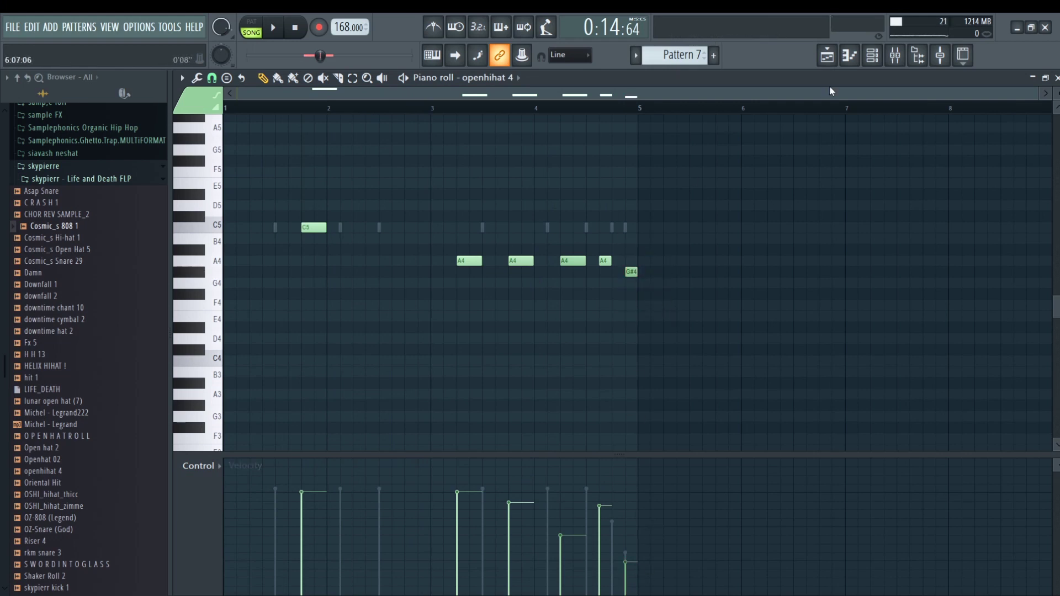
# - Switch the piano roll to the Cosmic_s Hi-hat 1 channel, select its C5 notes and play them
pyautogui.click(499, 78)
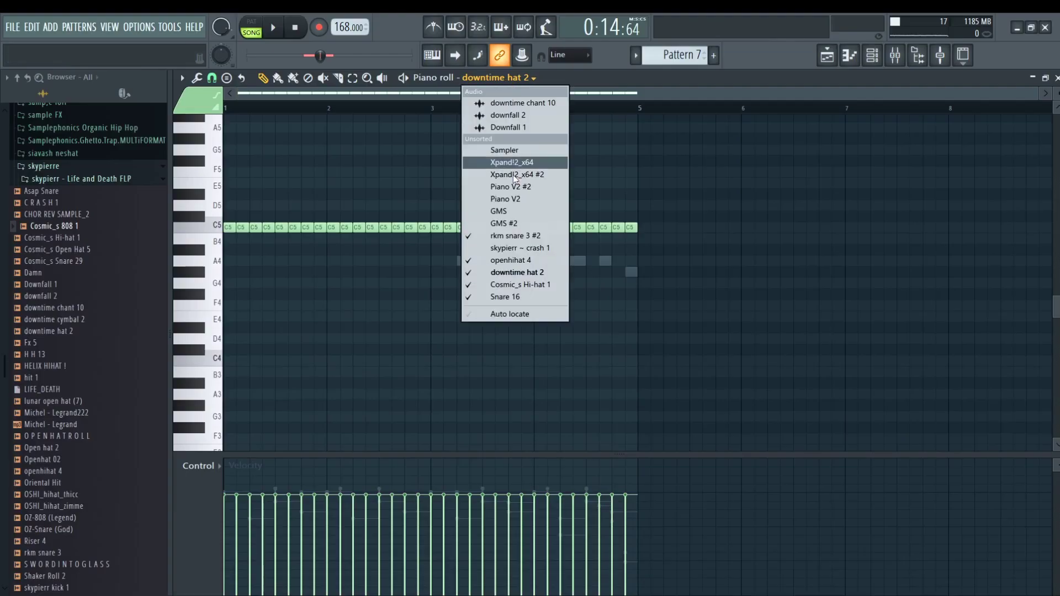
pyautogui.click(538, 286)
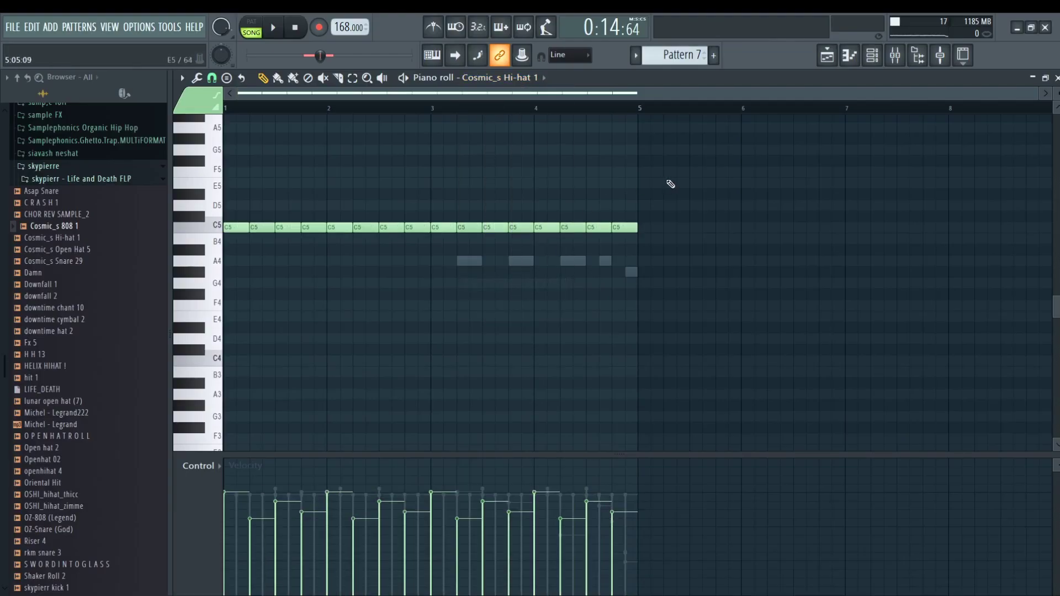
pyautogui.moveTo(670, 183); pyautogui.dragTo(221, 288)
pyautogui.press('space')
pyautogui.press('F6')
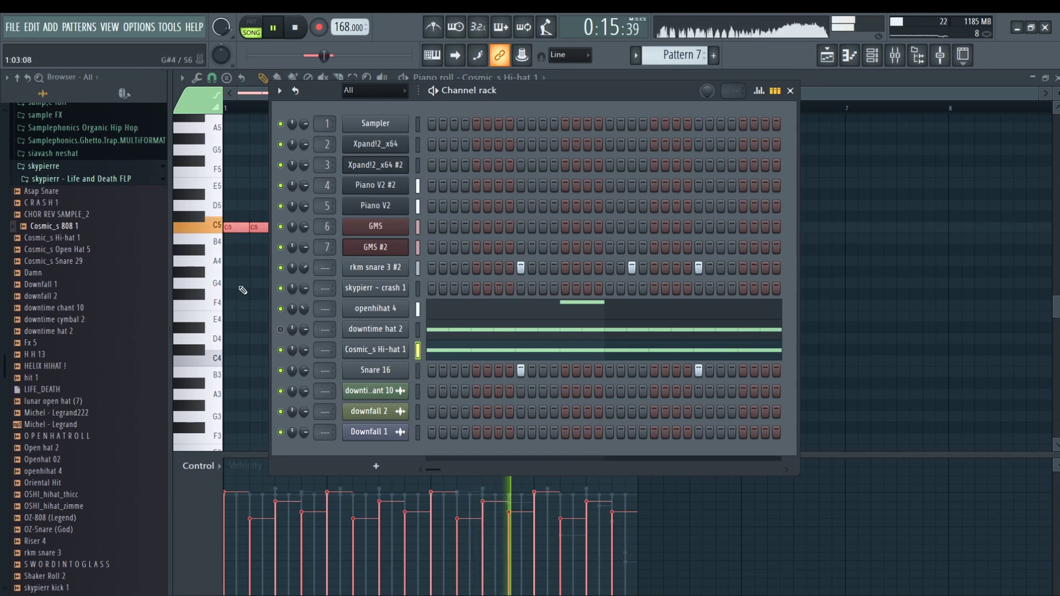
pyautogui.press('F6')
pyautogui.moveTo(679, 167); pyautogui.dragTo(184, 265)
pyautogui.click(388, 286)
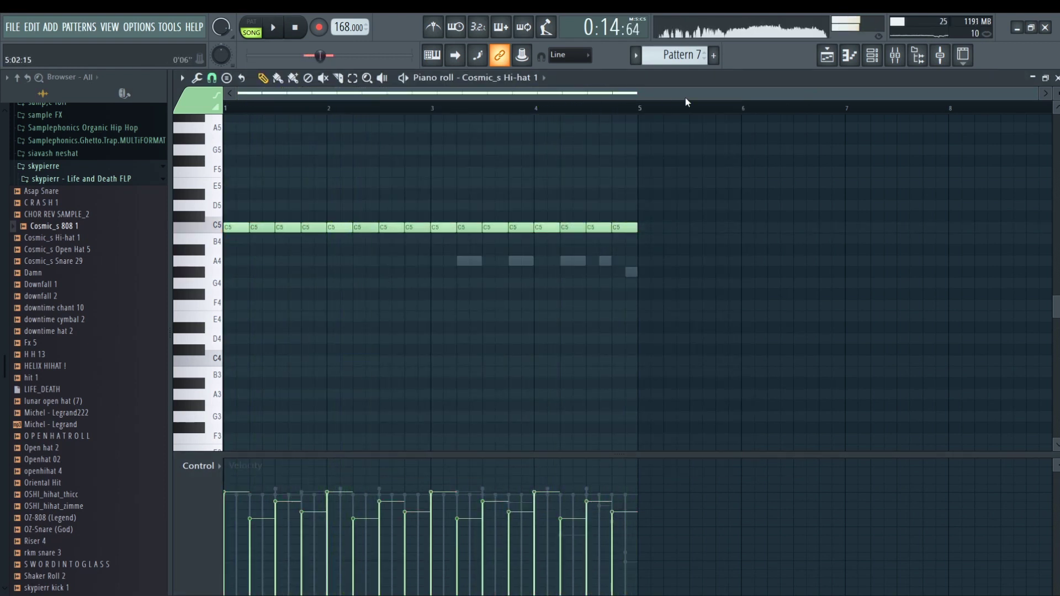
# - Open the downtime hat 2 notes in the piano roll and play the hi-hat pattern with its rolls
pyautogui.press('F6')
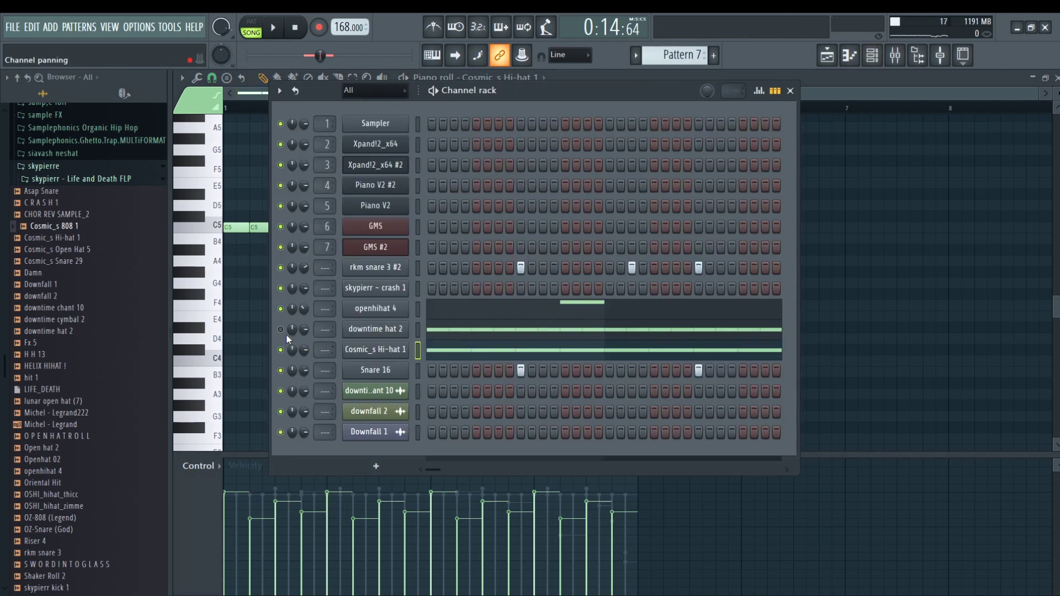
pyautogui.click(489, 336)
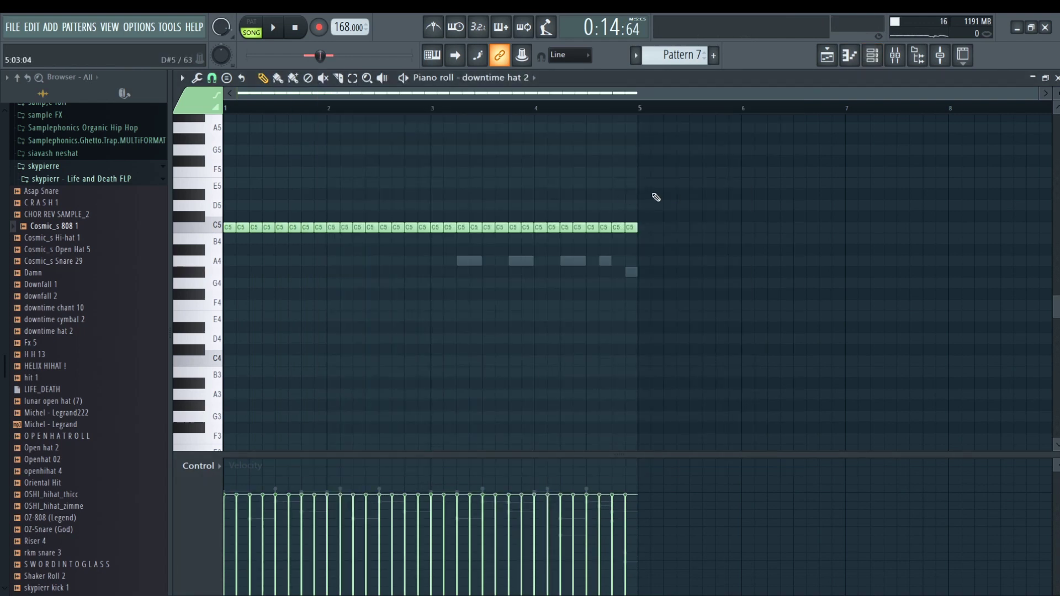
pyautogui.hotkey('ctrl', 'a')
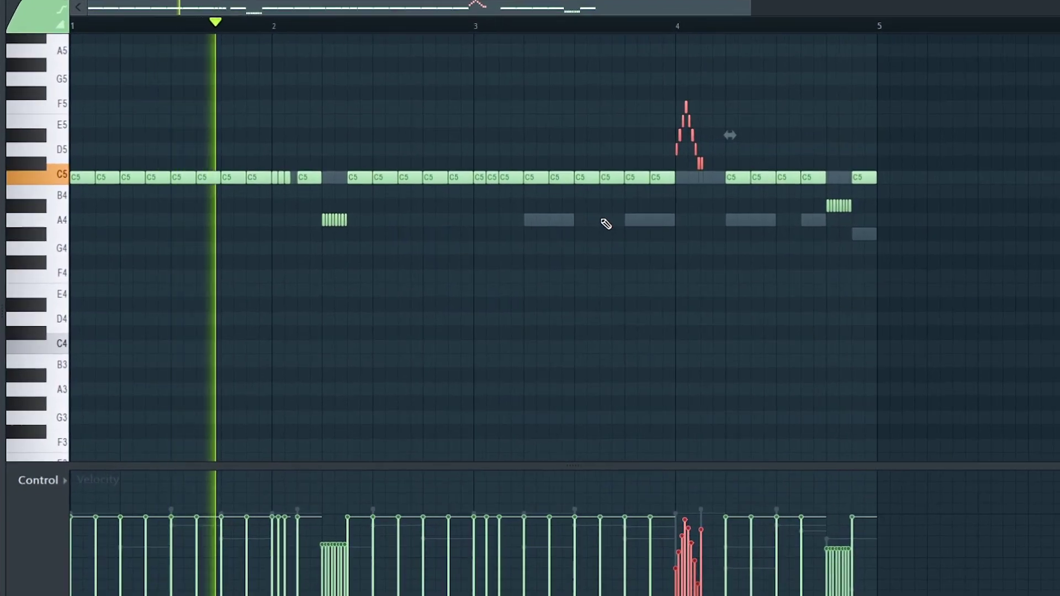
pyautogui.click(628, 307)
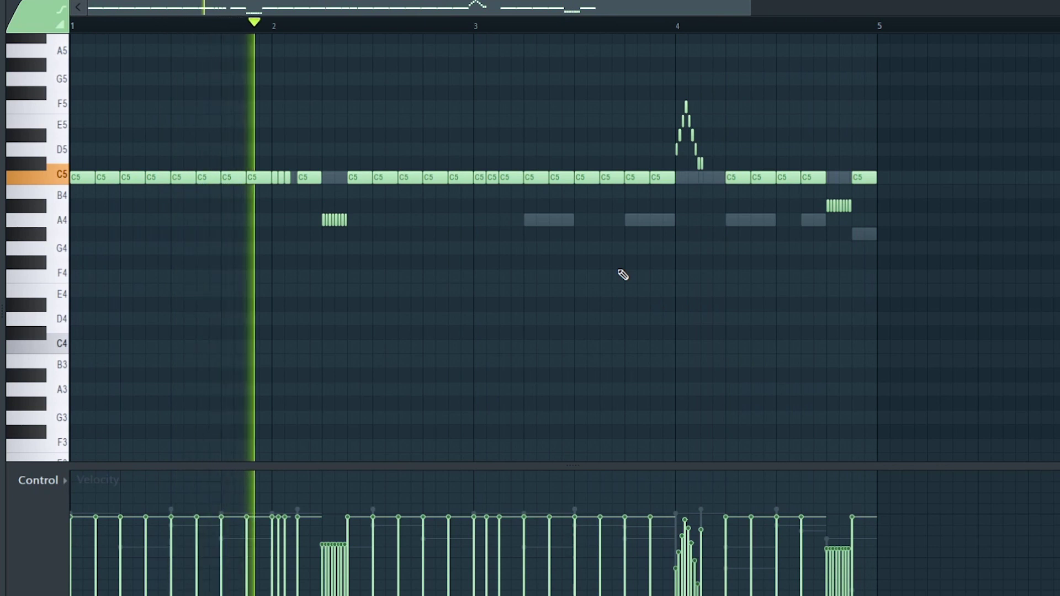
pyautogui.press('space')
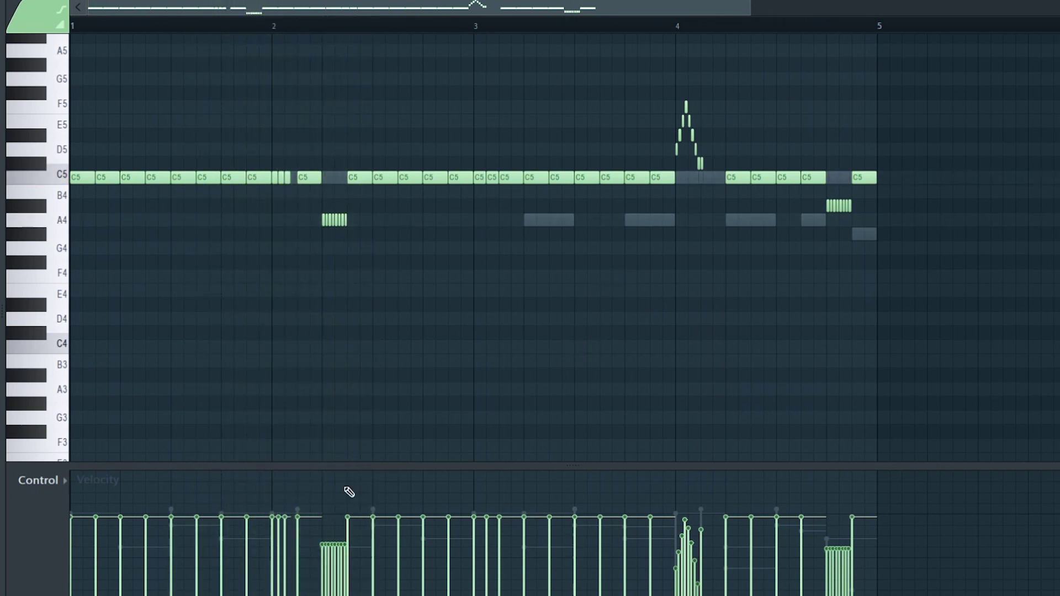
# - Display note pan for downtime hat 2, then pan the A4 roll in bar 2 right and the A#4 roll at the end of bar 4 left
pyautogui.click(63, 490)
pyautogui.click(88, 513)
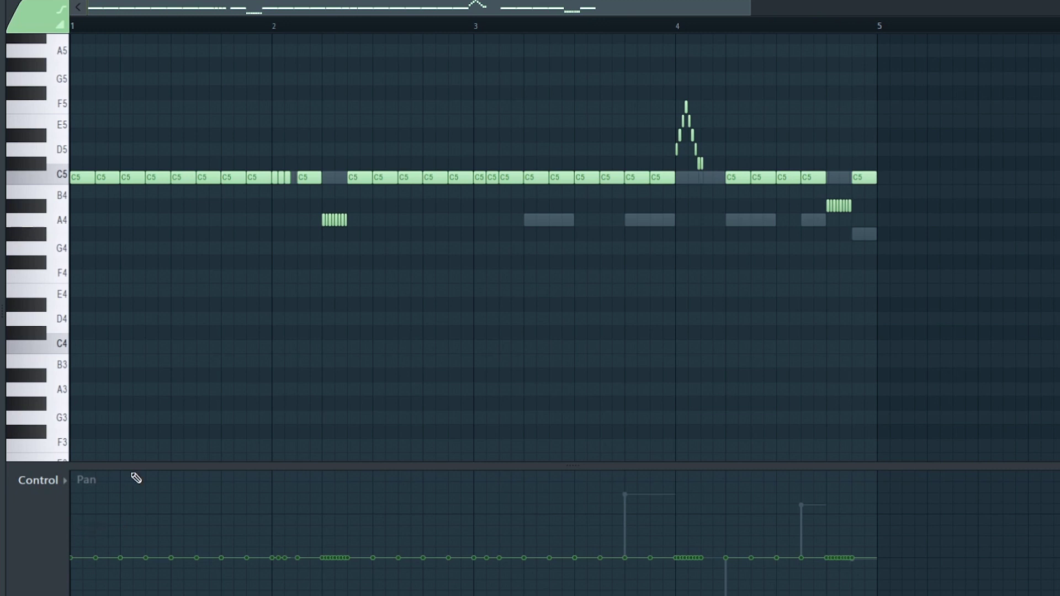
pyautogui.moveTo(373, 199); pyautogui.dragTo(223, 278)
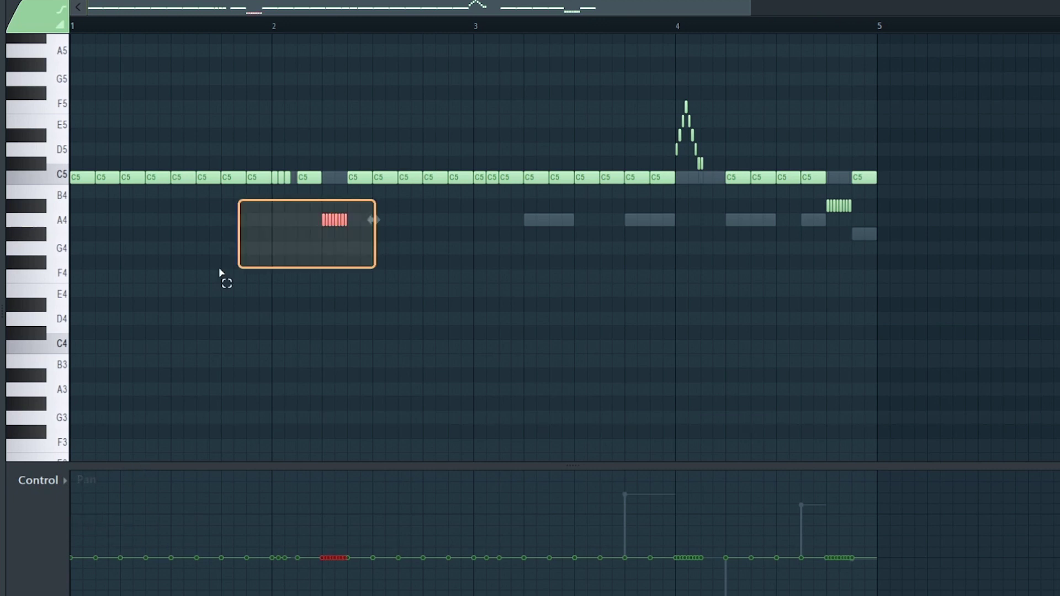
pyautogui.moveTo(883, 195); pyautogui.dragTo(726, 269)
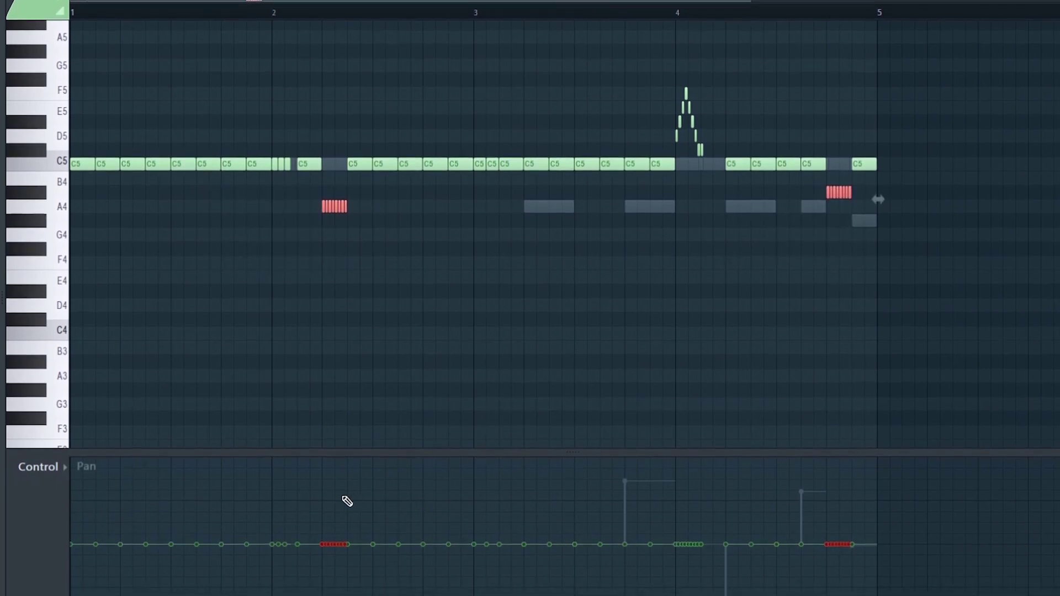
pyautogui.moveTo(345, 508)
pyautogui.mouseDown()
pyautogui.moveTo(322, 477)
pyautogui.moveTo(355, 497)
pyautogui.mouseUp()
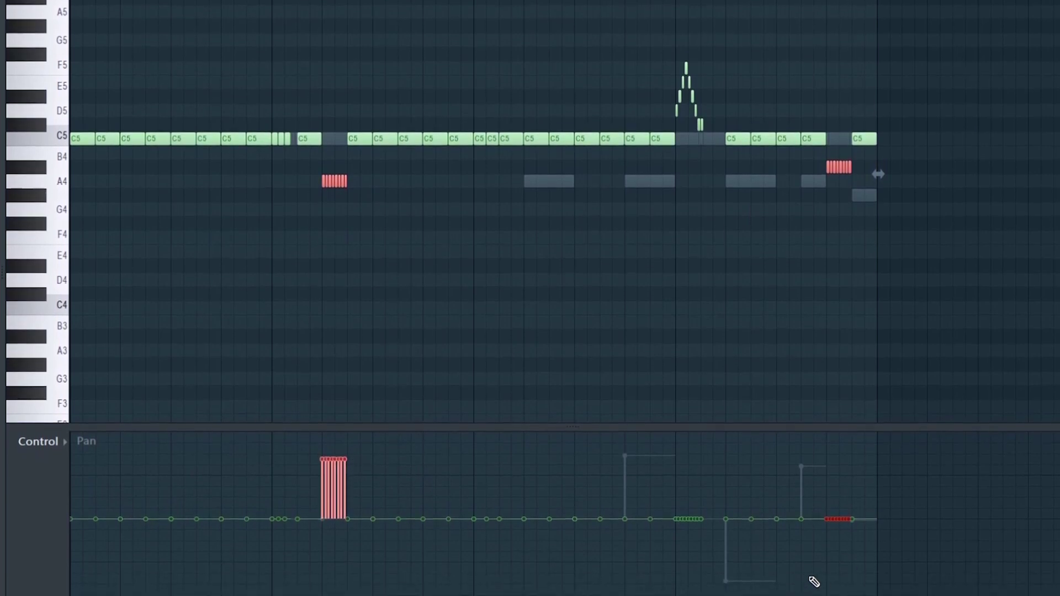
pyautogui.moveTo(828, 583)
pyautogui.mouseDown()
pyautogui.moveTo(898, 574)
pyautogui.moveTo(838, 577)
pyautogui.mouseUp()
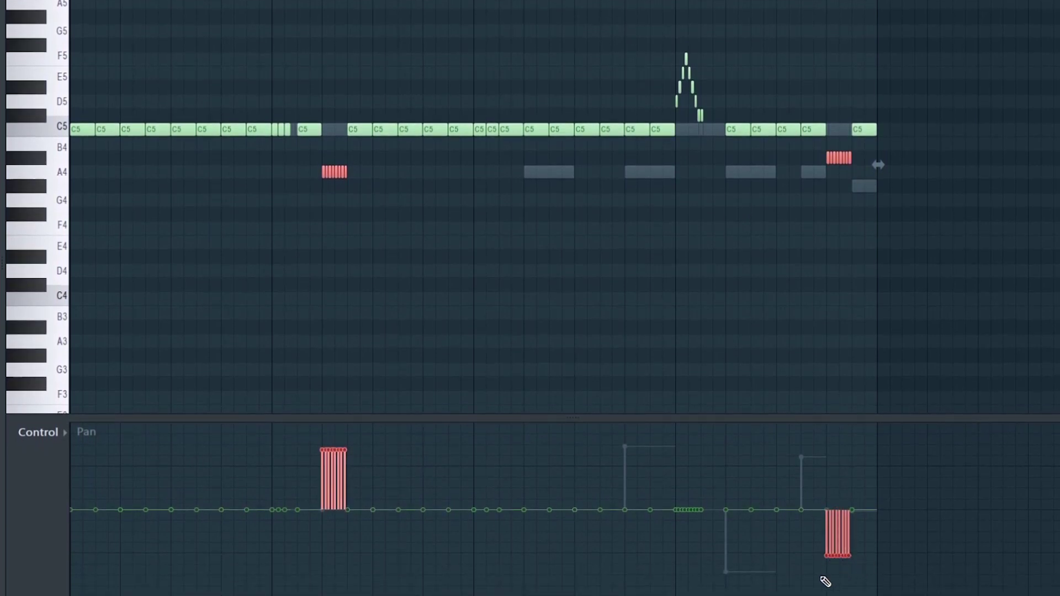
# - Select the fast rising and falling roll at the start of bar 4 and sweep its pan from right to left
pyautogui.press('space')
pyautogui.moveTo(717, 38); pyautogui.dragTo(646, 119)
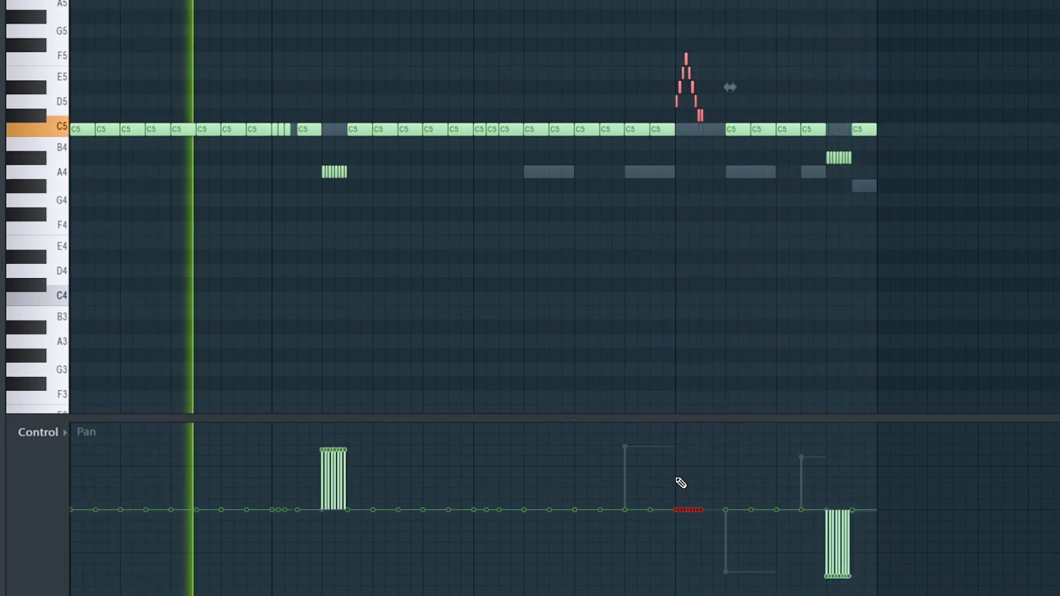
pyautogui.moveTo(676, 468); pyautogui.dragTo(721, 556)
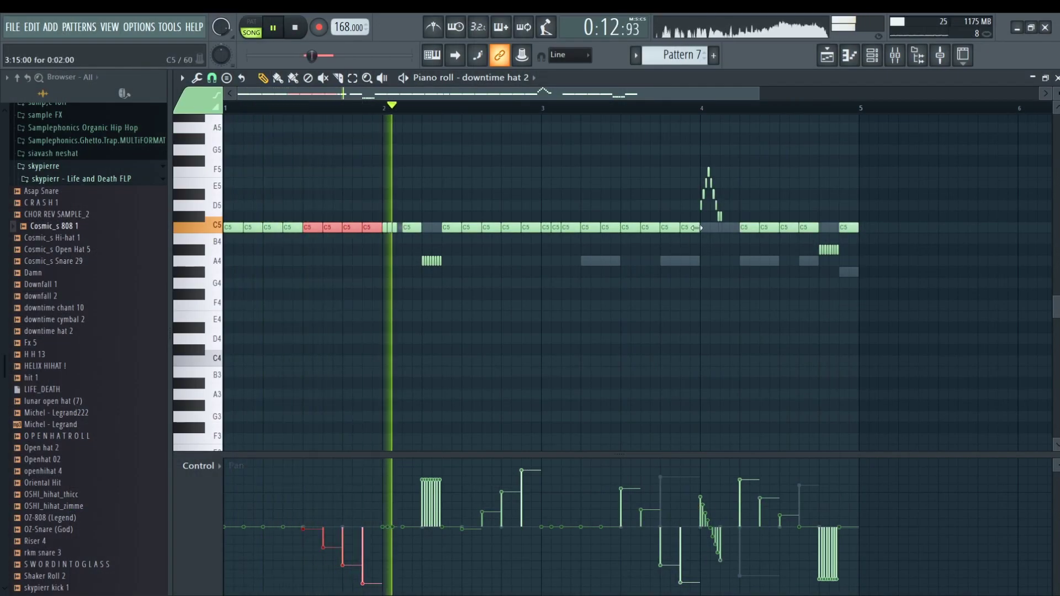
# - Select the last four C5 notes of bar 3 and pan them progressively from centre to far left
pyautogui.moveTo(696, 224); pyautogui.dragTo(620, 232)
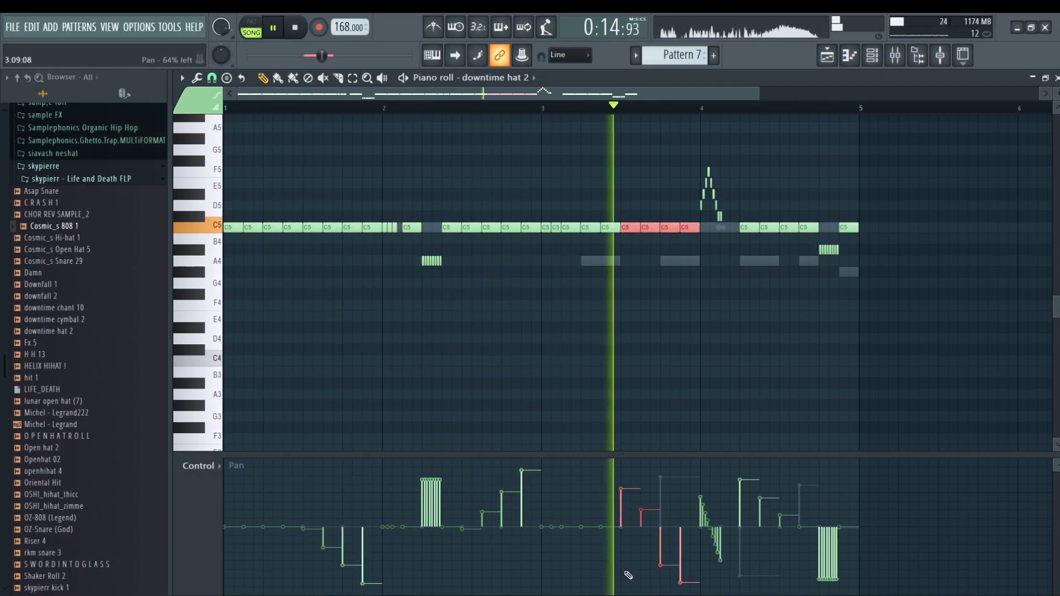
pyautogui.moveTo(626, 576); pyautogui.dragTo(624, 531)
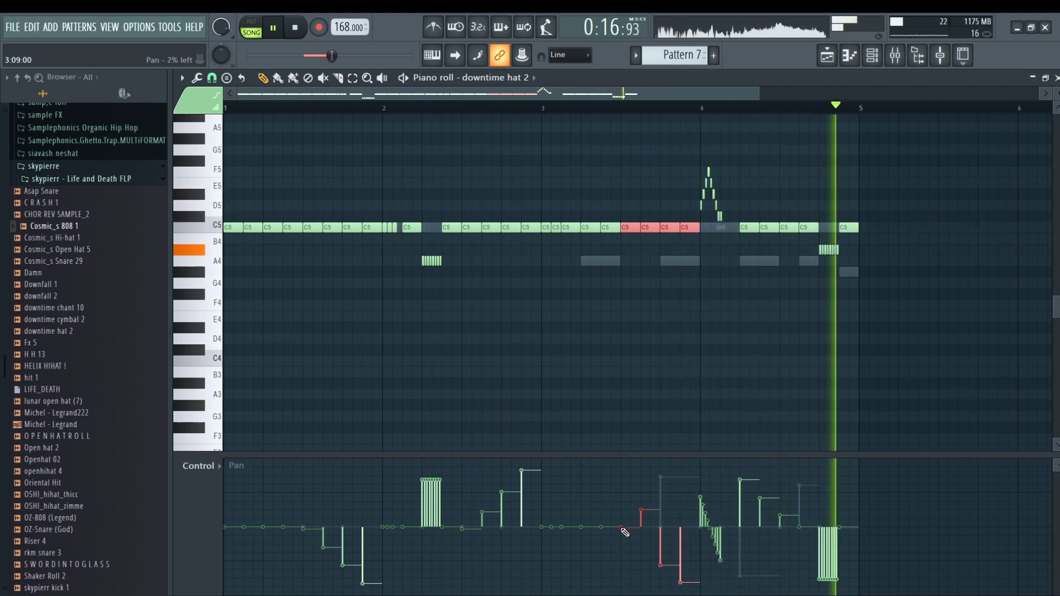
pyautogui.moveTo(682, 582); pyautogui.dragTo(684, 586)
pyautogui.click(797, 328)
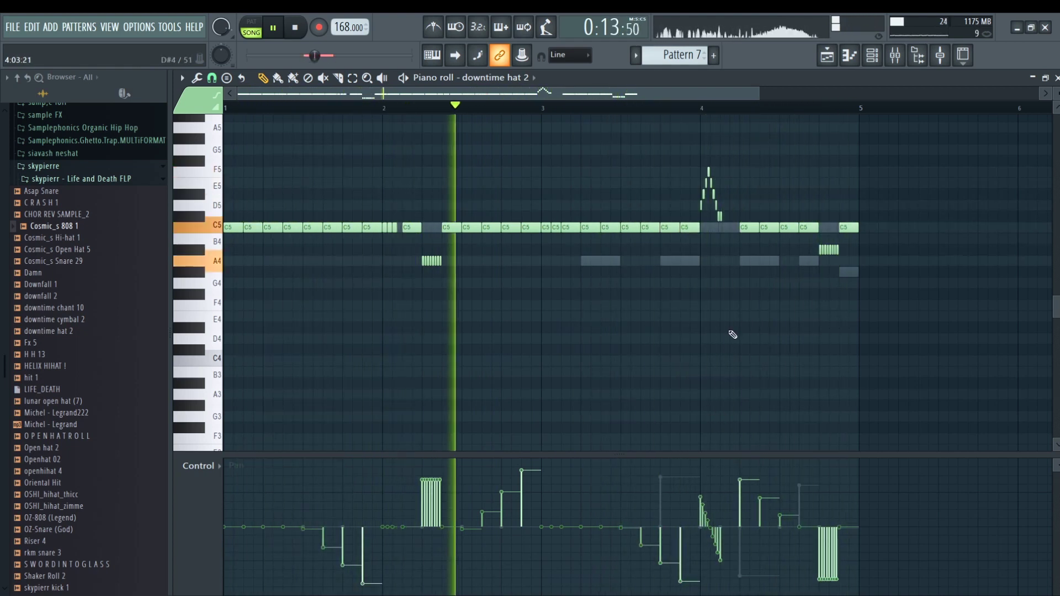
pyautogui.press('space')
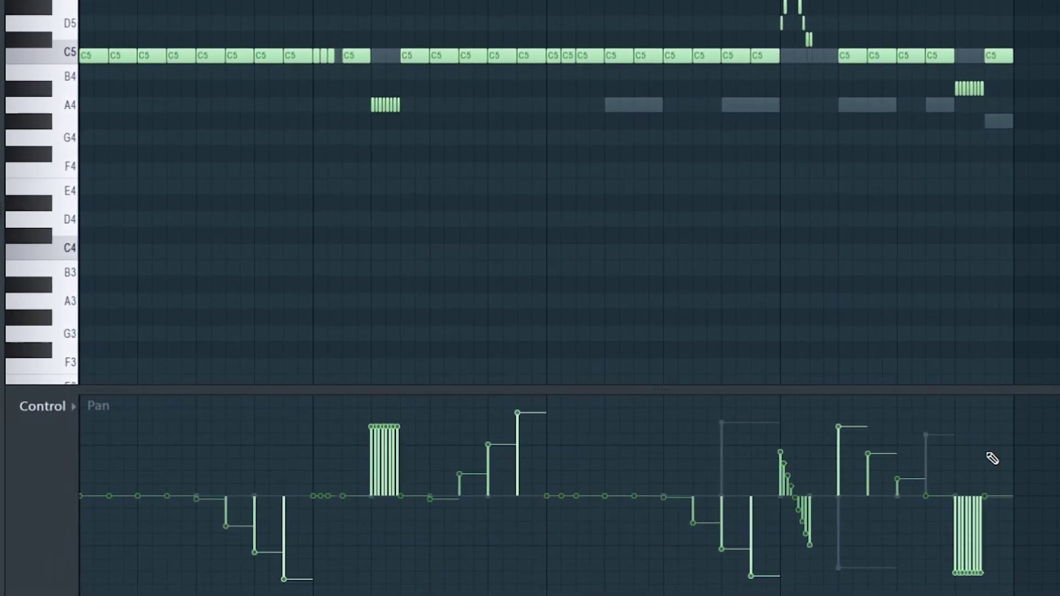
# - Switch to Cosmic_s Hi-hat 1 and draw a pan curve over all its C5 notes, sweeping from right to left and back to right
pyautogui.click(497, 77)
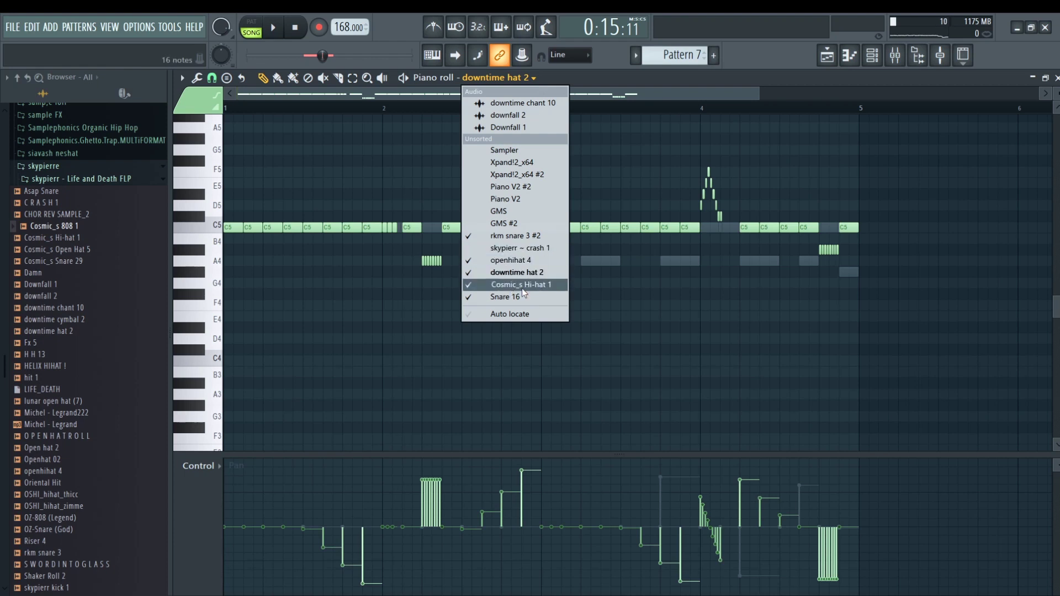
pyautogui.click(528, 286)
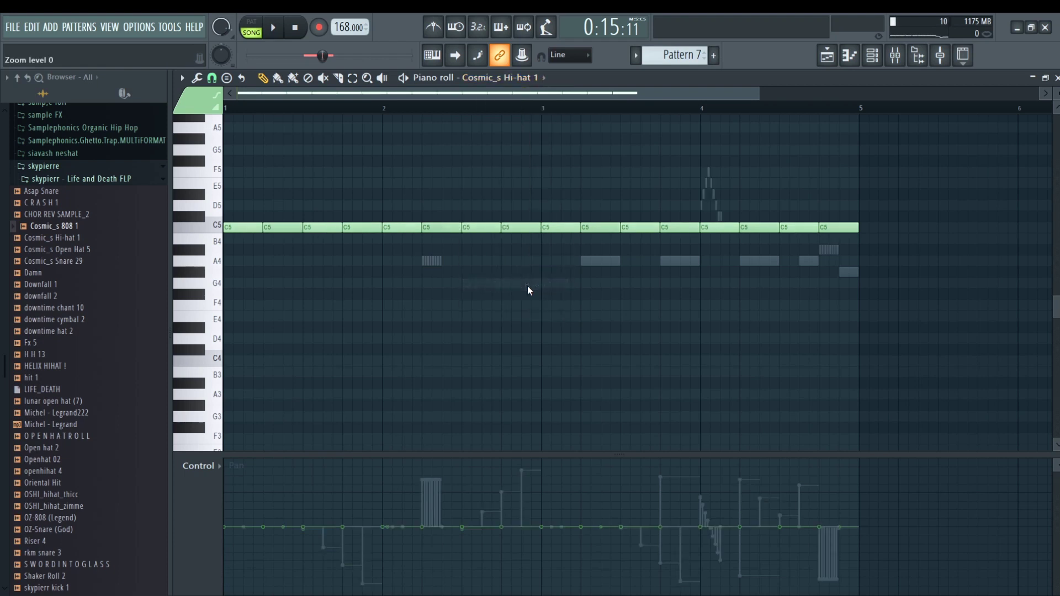
pyautogui.press('space')
pyautogui.moveTo(890, 165); pyautogui.dragTo(227, 237)
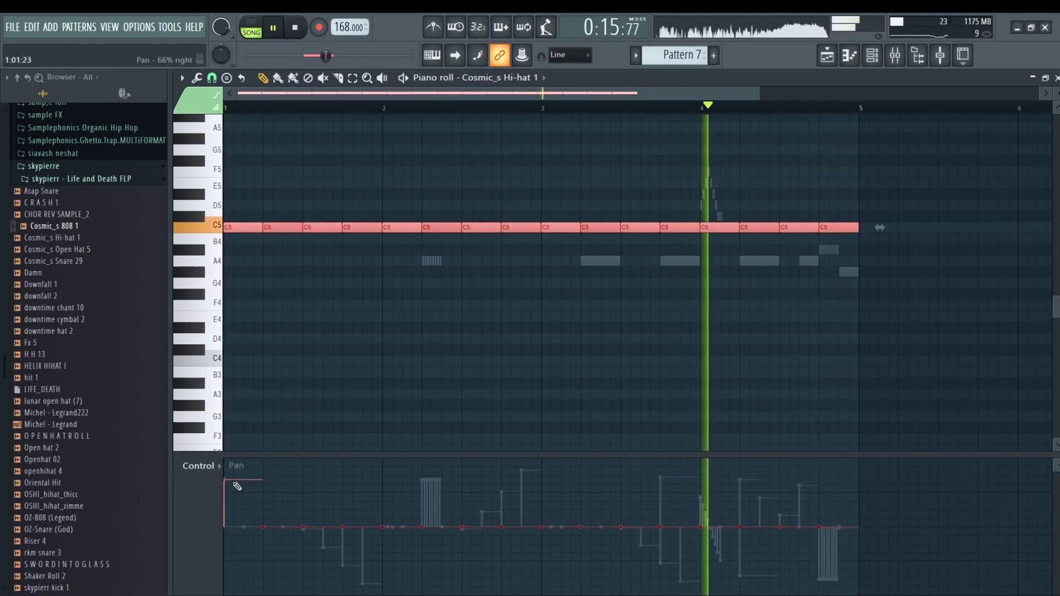
pyautogui.moveTo(236, 485)
pyautogui.mouseDown()
pyautogui.moveTo(319, 526)
pyautogui.moveTo(400, 544)
pyautogui.moveTo(875, 458)
pyautogui.mouseUp()
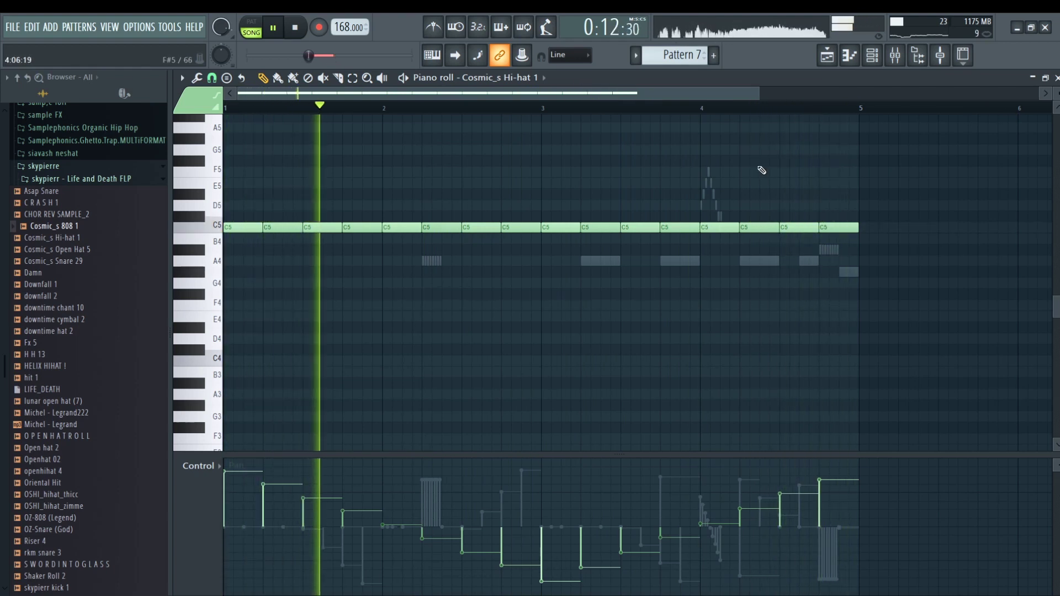
pyautogui.rightClick(436, 228)
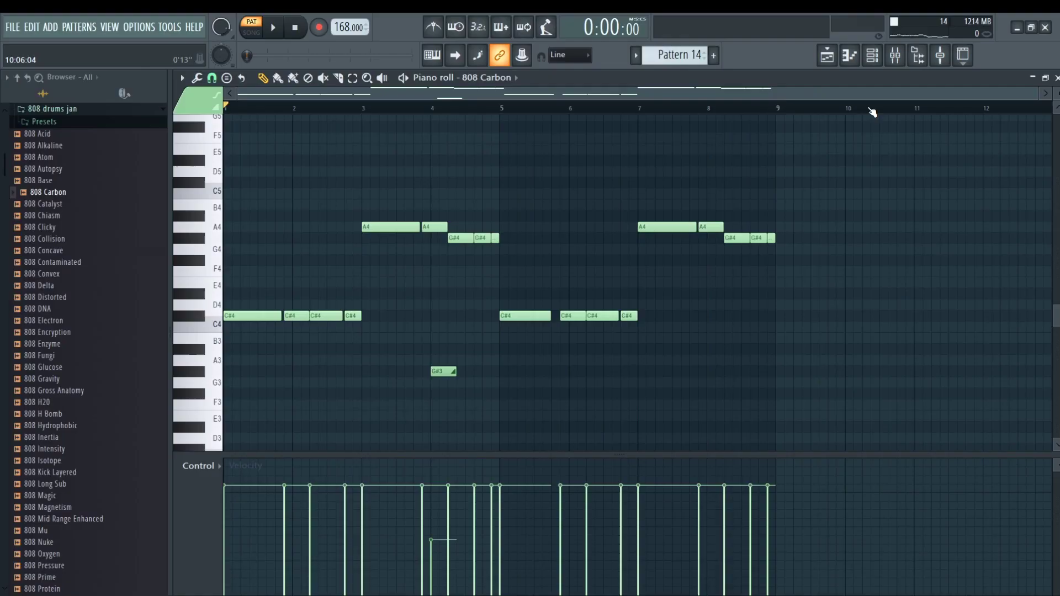
# - Select all 808 Carbon notes in Pattern 14 and examine the channel's sample settings and volume envelope
pyautogui.hotkey('ctrl', 'a')
pyautogui.press('F6')
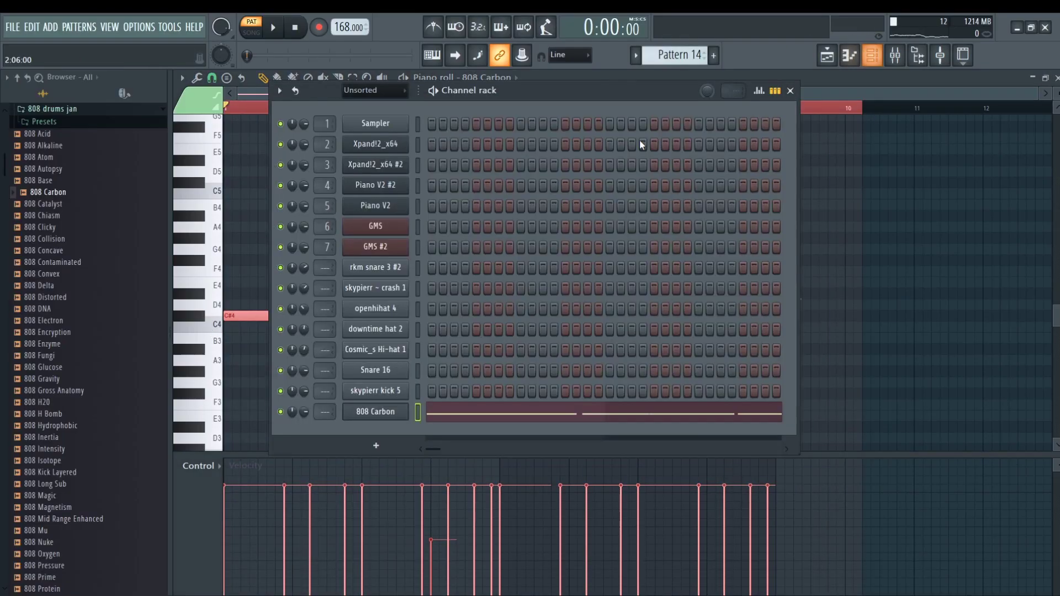
pyautogui.click(385, 410)
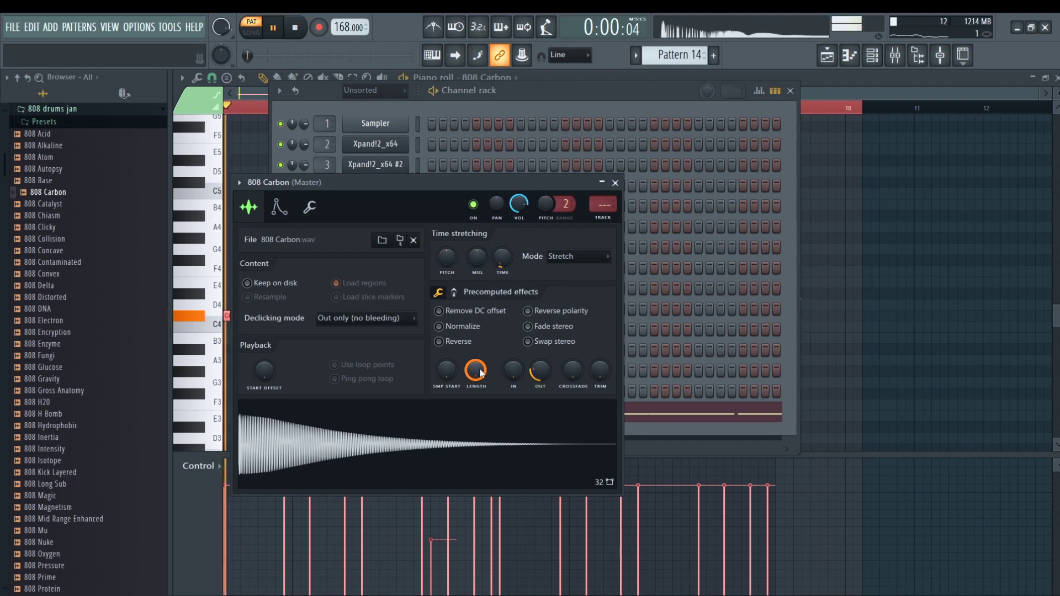
pyautogui.press('space')
pyautogui.click(278, 213)
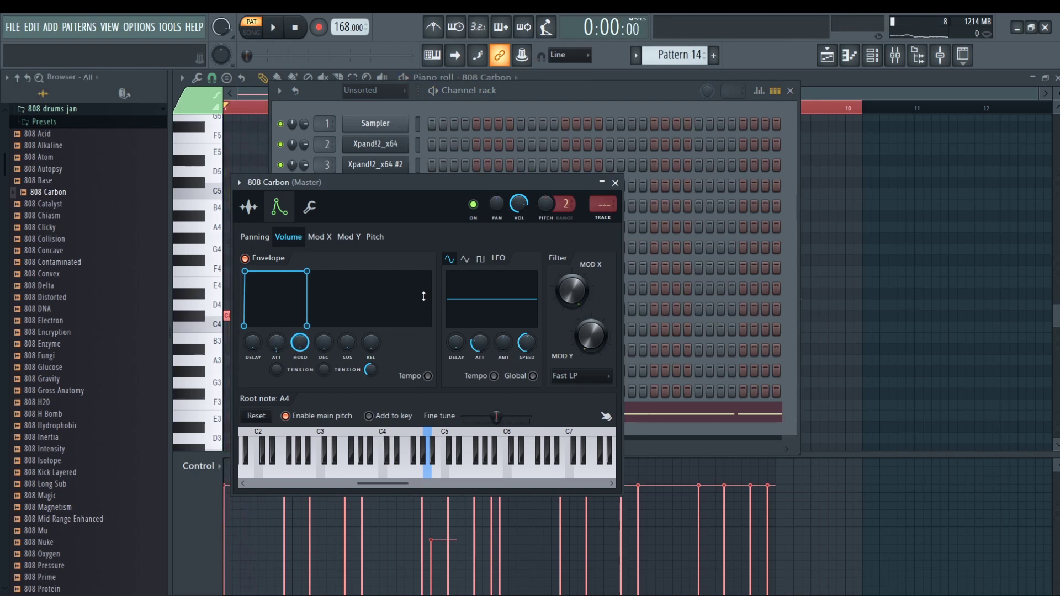
pyautogui.click(833, 349)
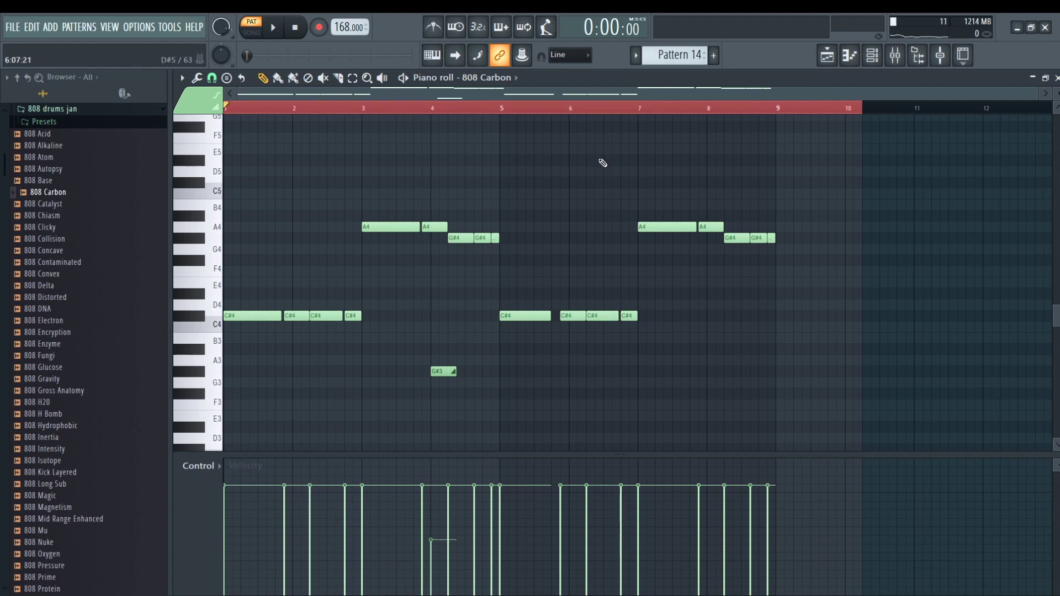
# - Clone Pattern 14 and raise all the C#4 notes of the 808 in the copy by one octave to C#5
pyautogui.press('space')
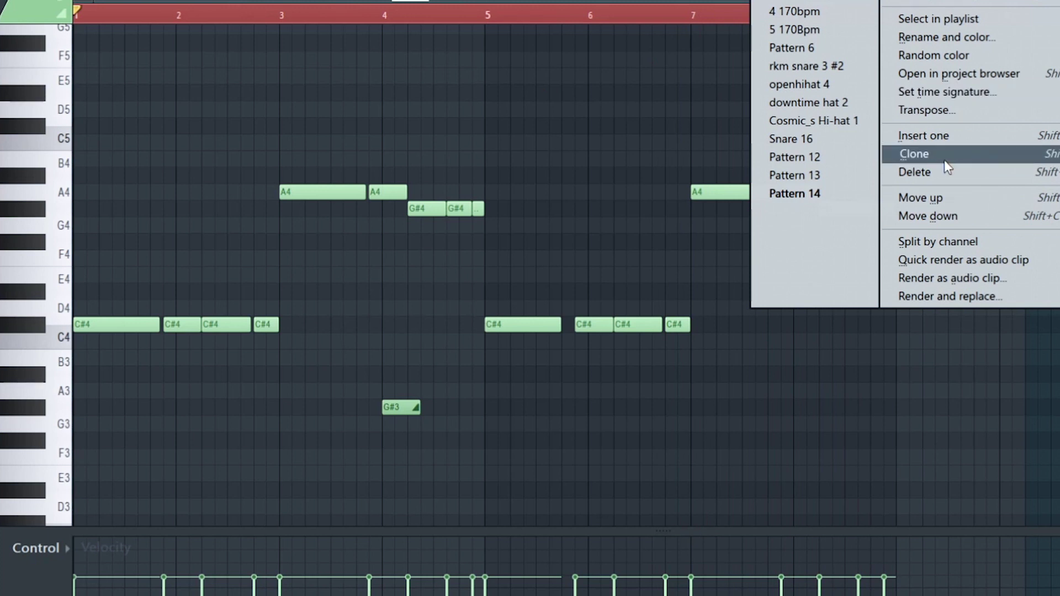
pyautogui.click(943, 158)
pyautogui.moveTo(803, 301); pyautogui.dragTo(35, 365)
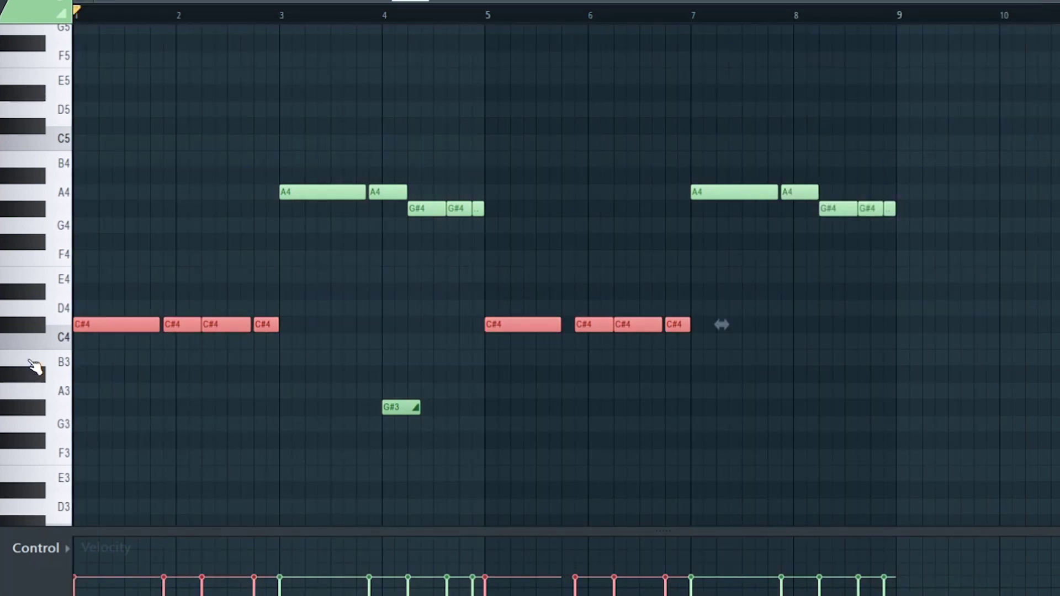
pyautogui.hotkey('ctrl', 'Up')
pyautogui.press('space')
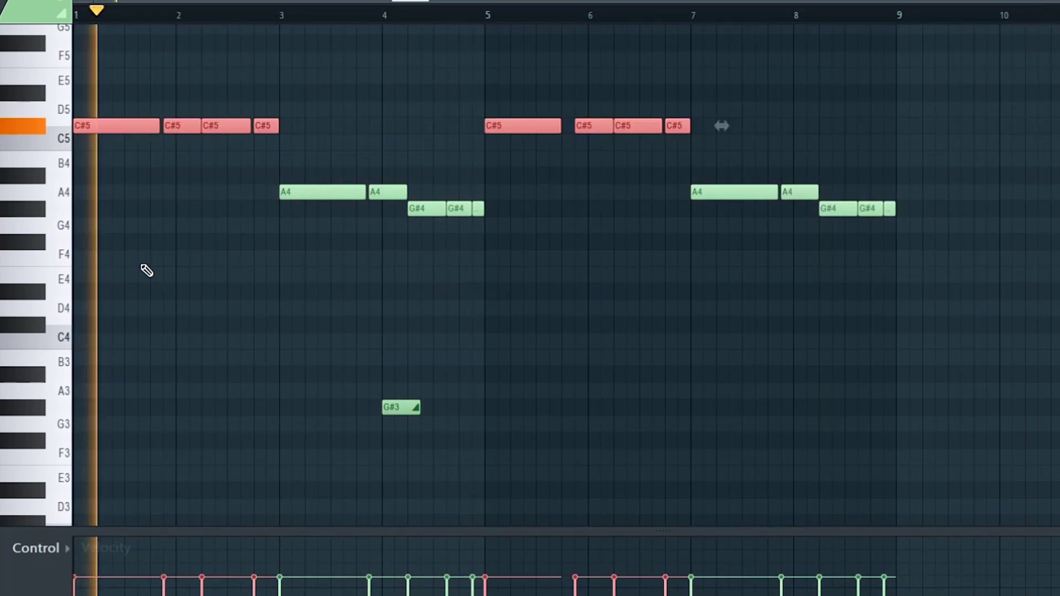
pyautogui.click(213, 274)
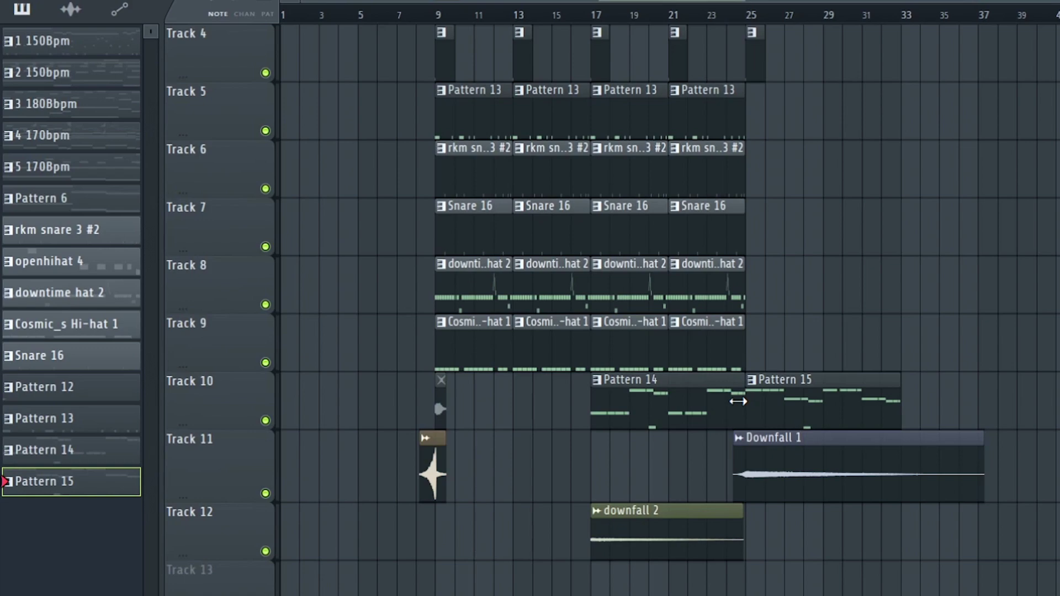
pyautogui.doubleClick(769, 401)
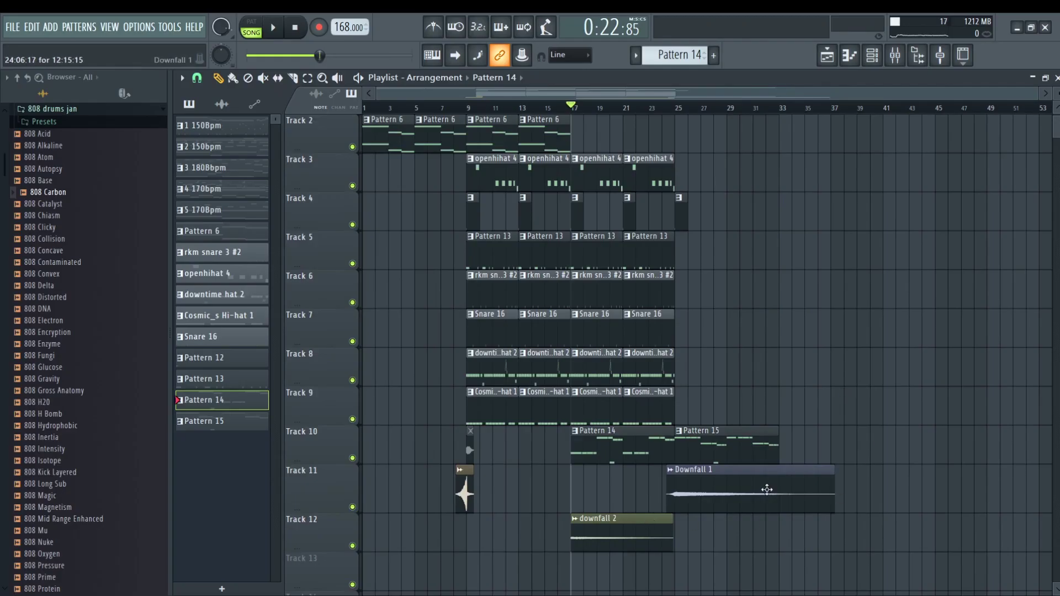
pyautogui.click(766, 489)
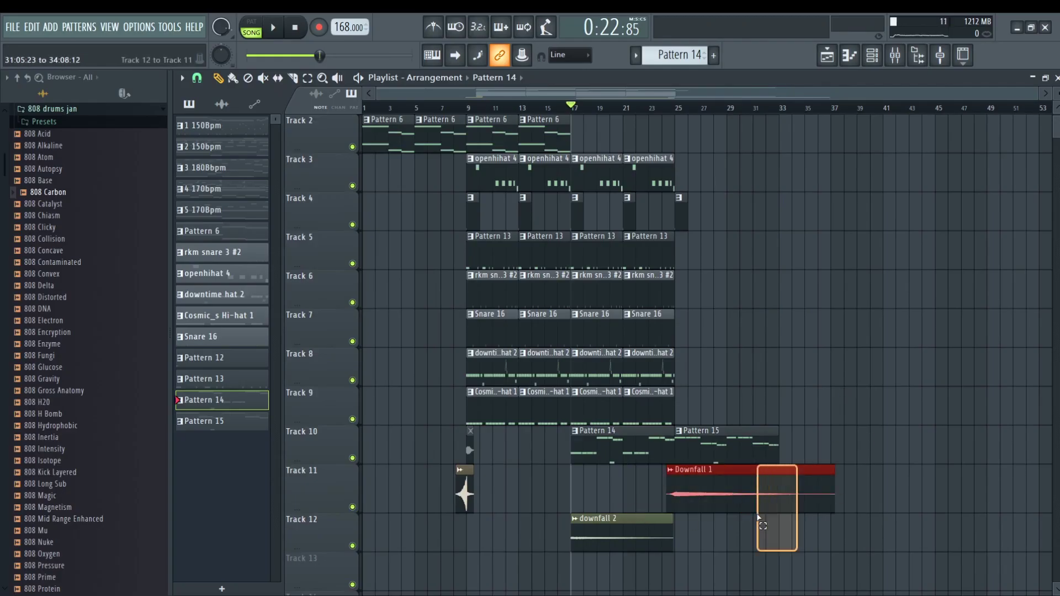
pyautogui.moveTo(746, 487); pyautogui.dragTo(644, 528)
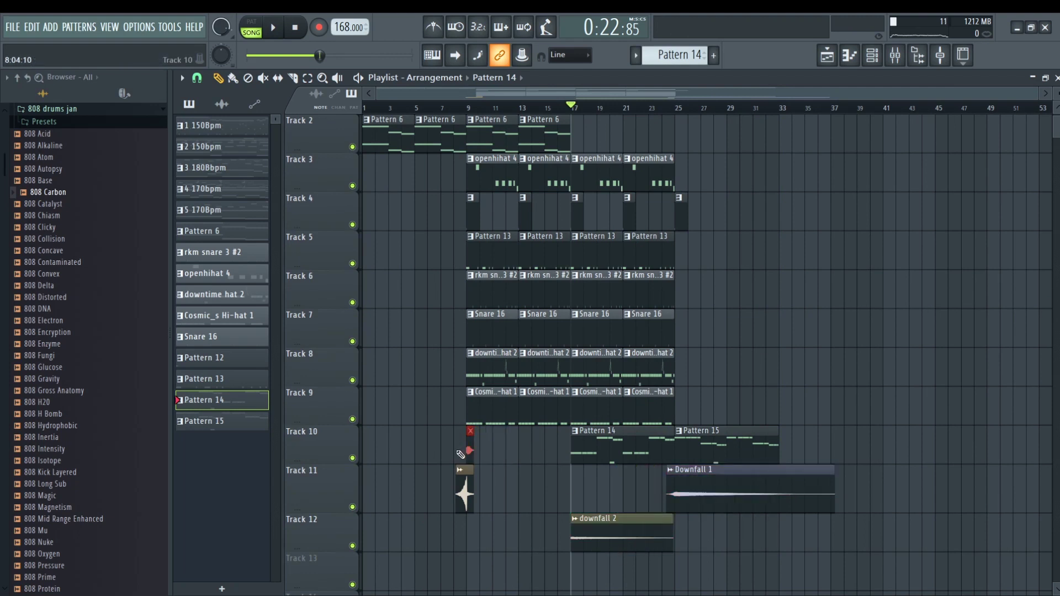
# - Play the song from bar 25 and repeat the Cosmic_s Hi-hat 1 and openhihat 4 clips over bars 25 to 32
pyautogui.scroll(1, 663, 306)
pyautogui.click(676, 107)
pyautogui.press('space')
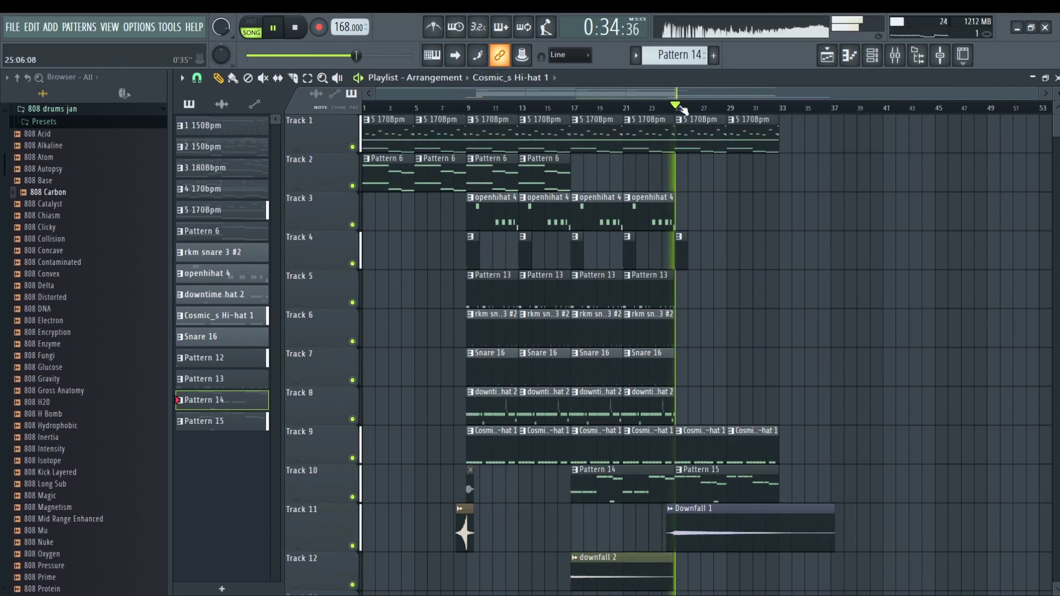
pyautogui.moveTo(654, 219); pyautogui.dragTo(751, 219)
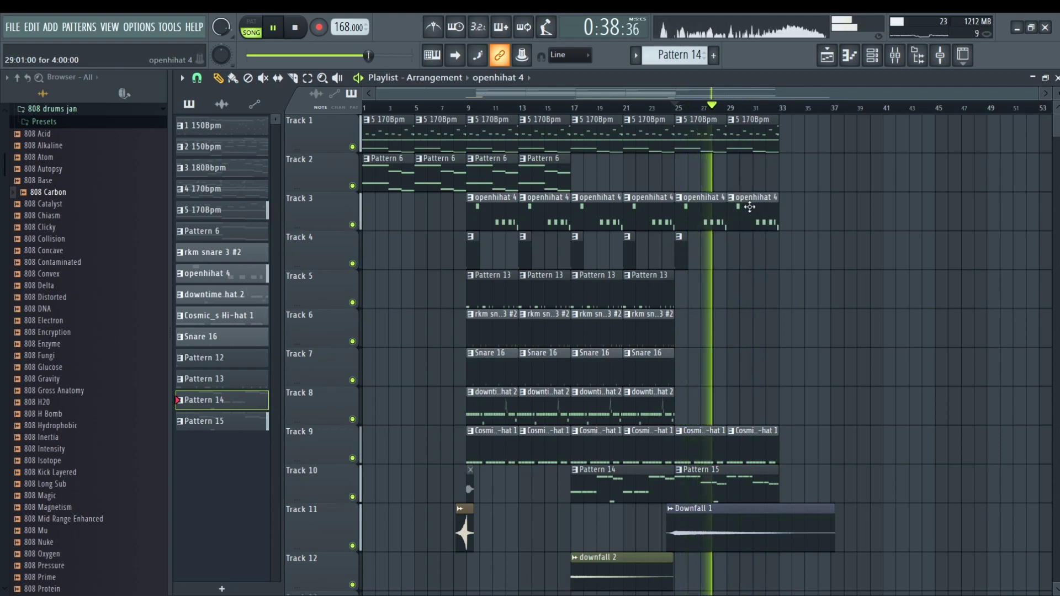
# - Lower the openhihat 4 mixer track's volume to about -12.1 dB and return to the playlist
pyautogui.click(895, 56)
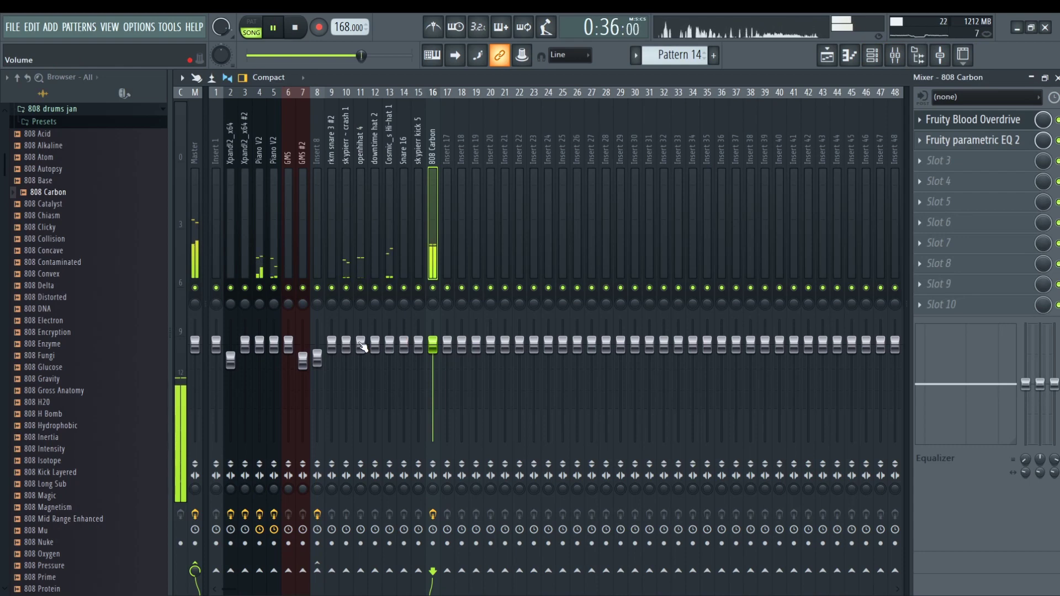
pyautogui.moveTo(363, 346); pyautogui.dragTo(361, 385)
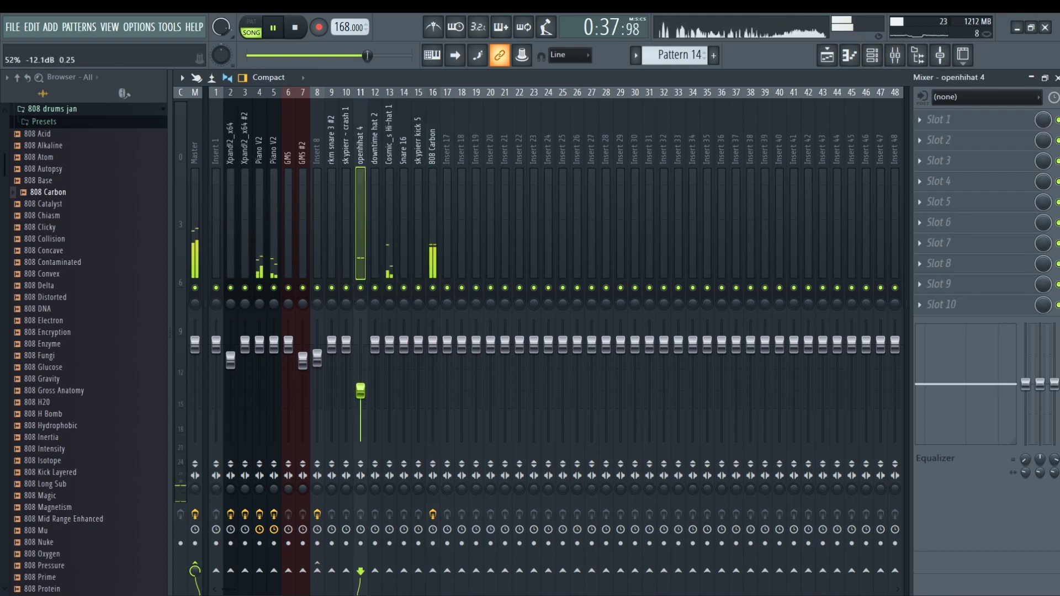
pyautogui.click(1056, 77)
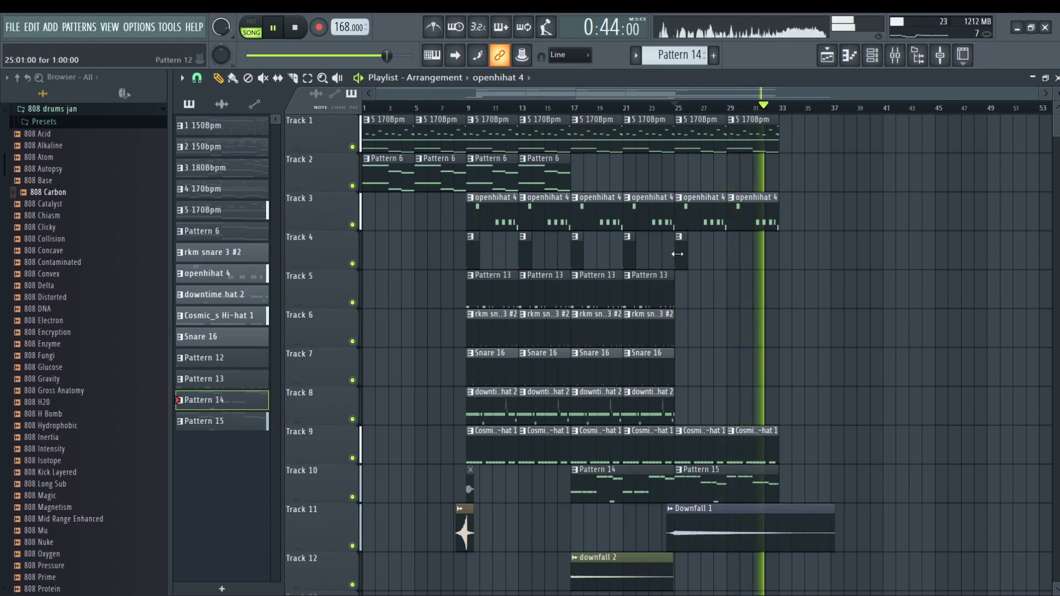
pyautogui.click(730, 243)
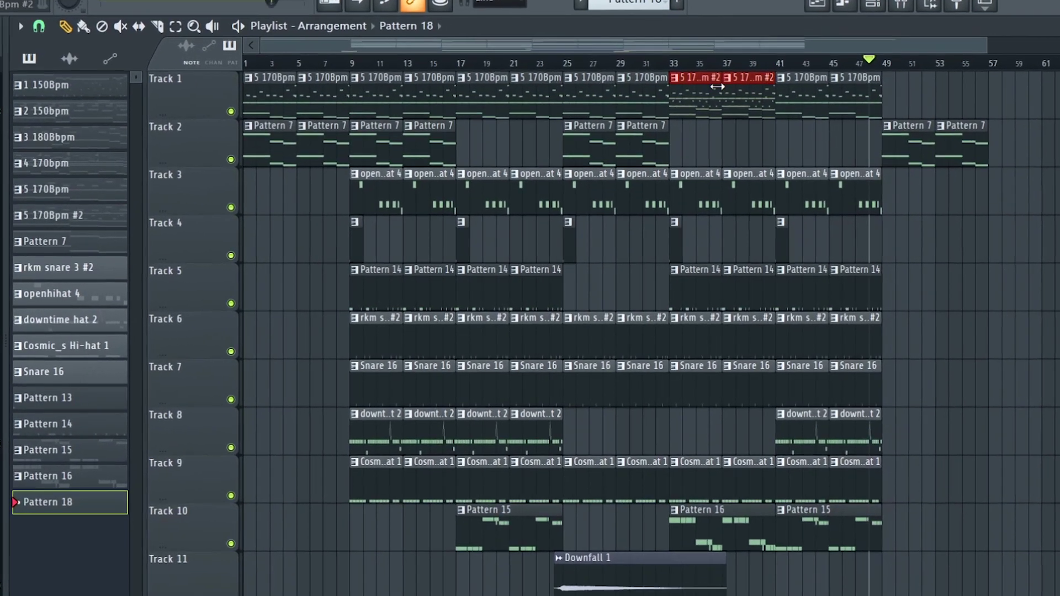
# - Play the arrangement from bar 33 and review the two 5 170Bpm #2 clips on Track 1
pyautogui.click(717, 86)
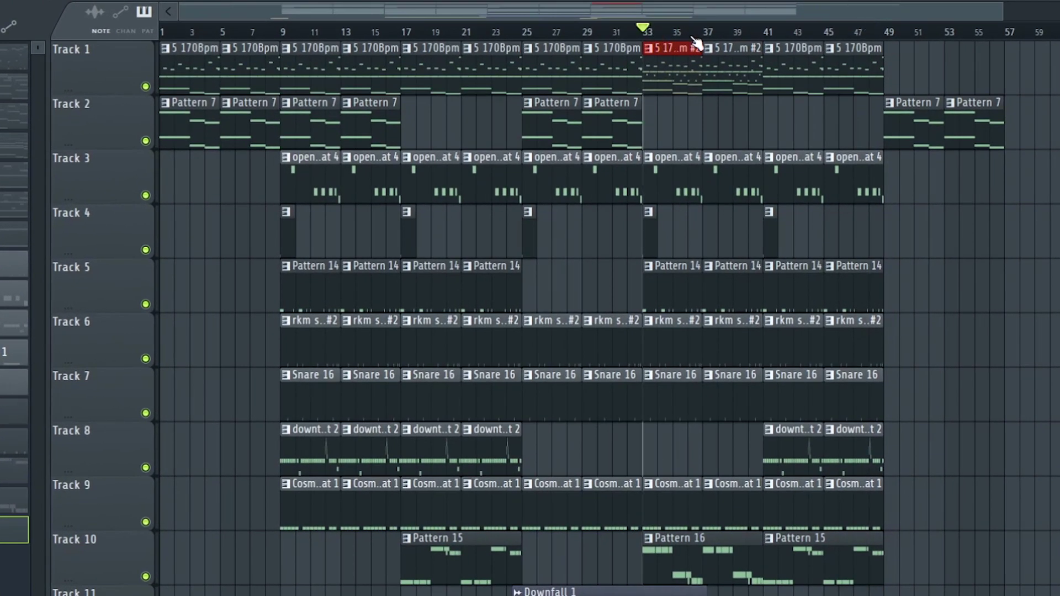
pyautogui.press('space')
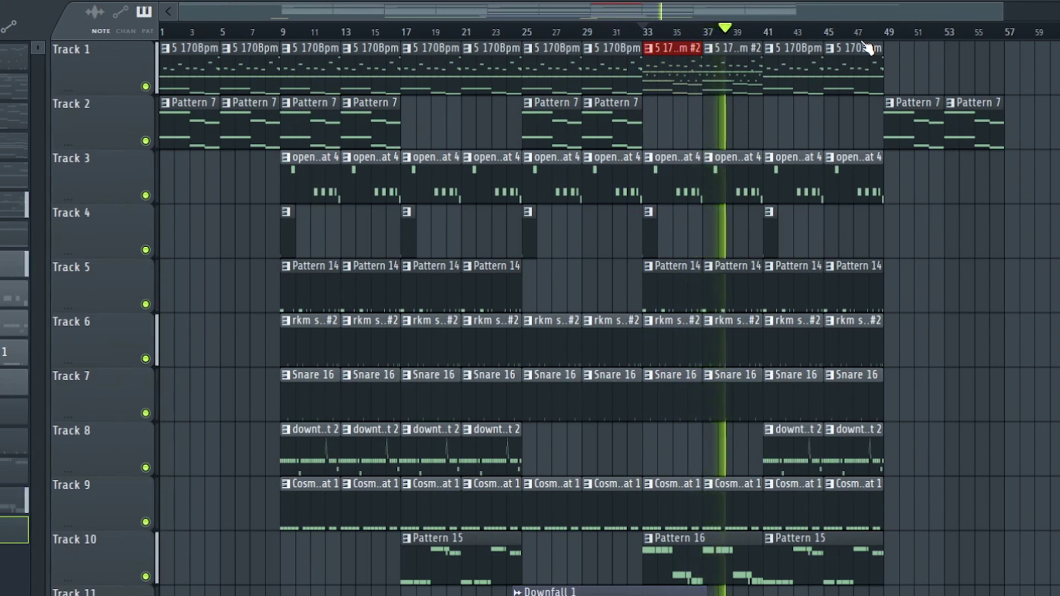
pyautogui.click(745, 71)
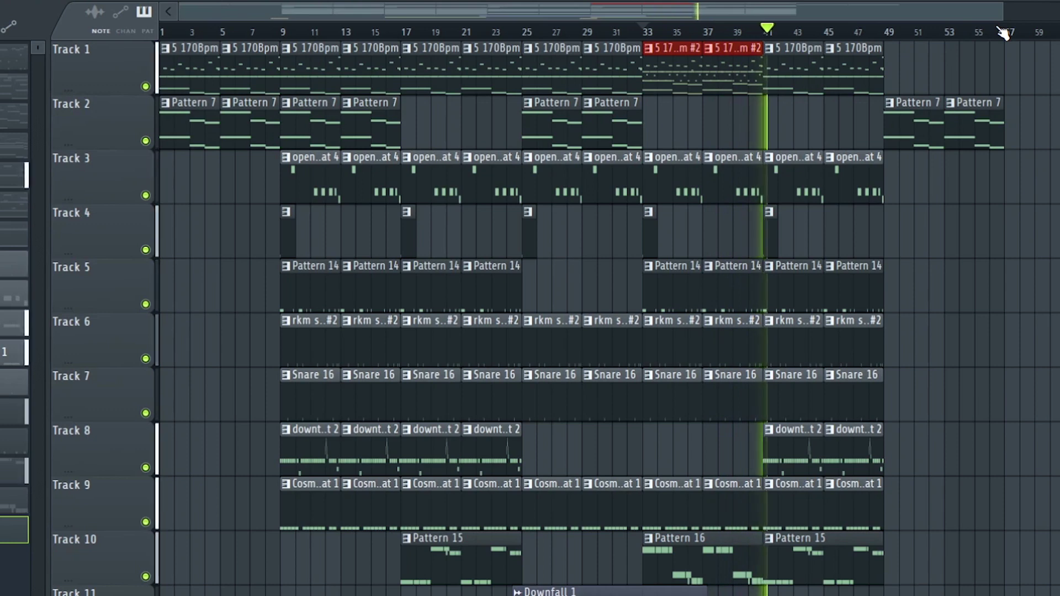
pyautogui.scroll(-1, 999, 33)
pyautogui.scroll(2, 1003, 33)
# - Place Pattern 18 at bars 49 and 53 of Track 1 and paste the 5 170Bpm piano notes into its Piano V2 #2 channel
pyautogui.click(942, 75)
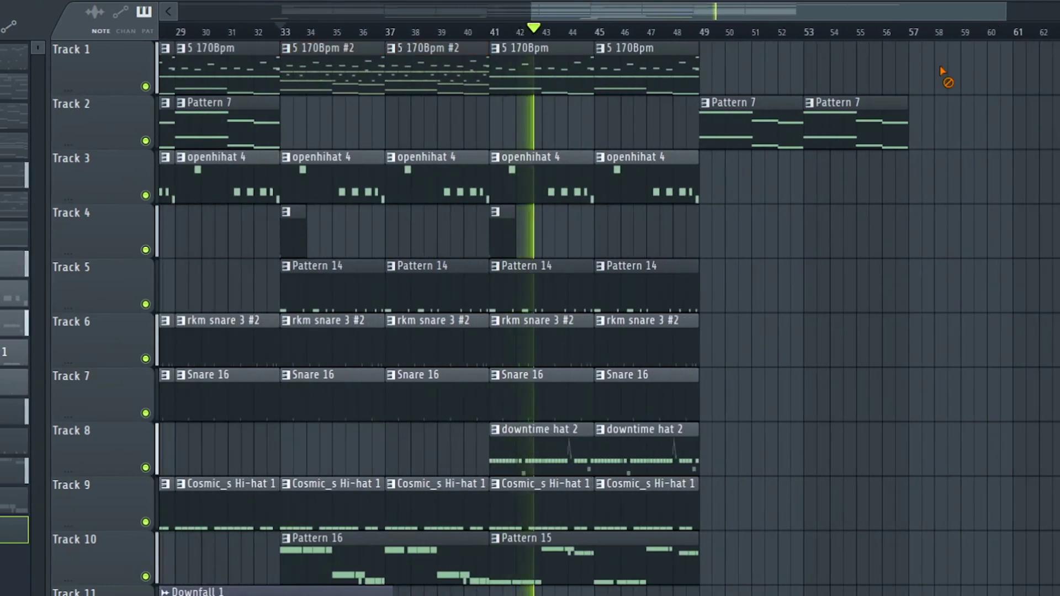
pyautogui.press('space')
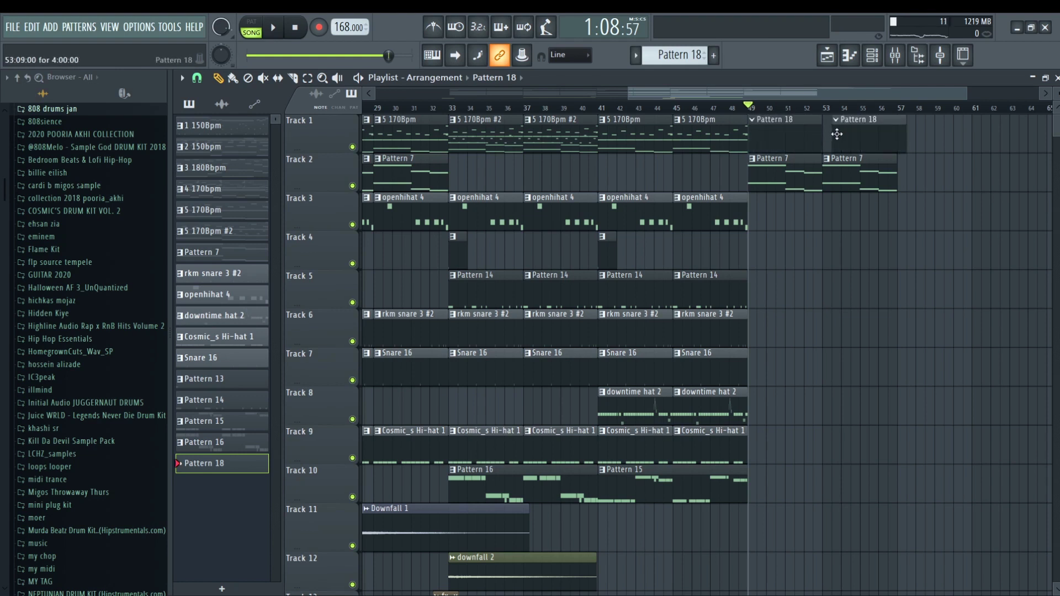
pyautogui.click(874, 57)
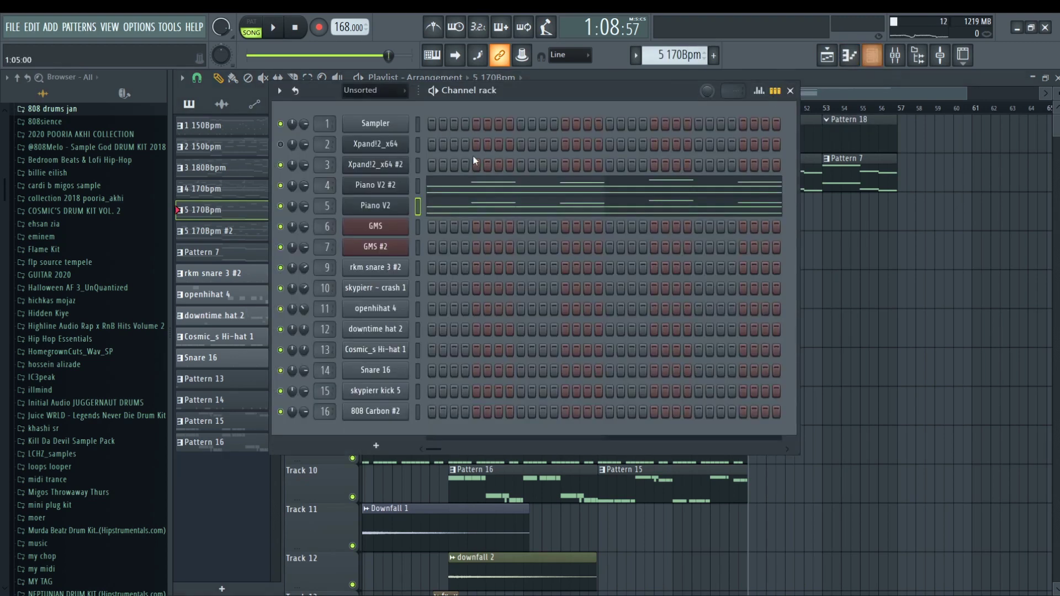
pyautogui.rightClick(410, 203)
pyautogui.press('Escape')
pyautogui.press('Escape')
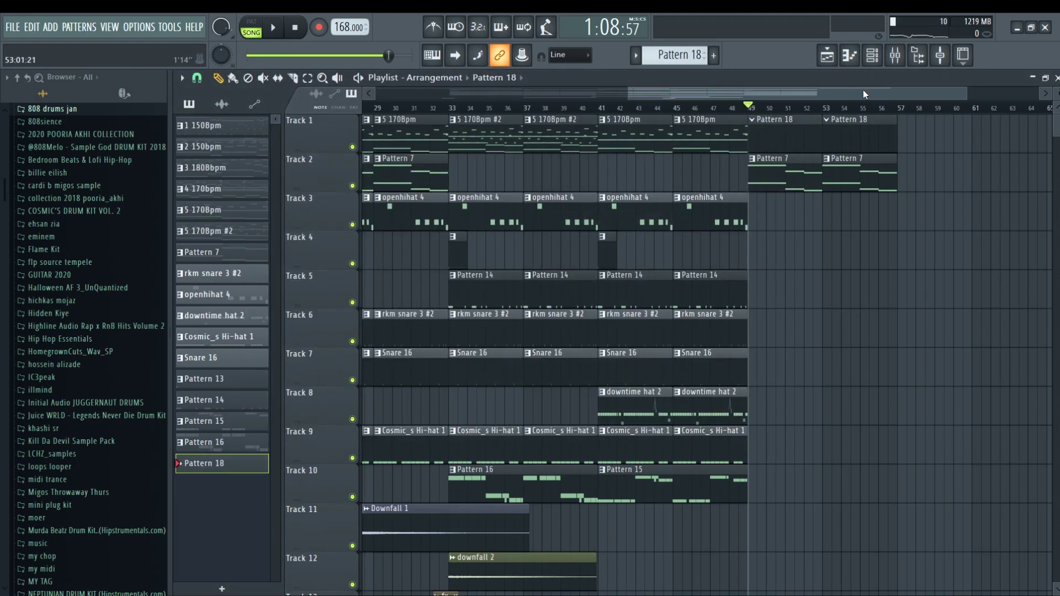
pyautogui.click(879, 58)
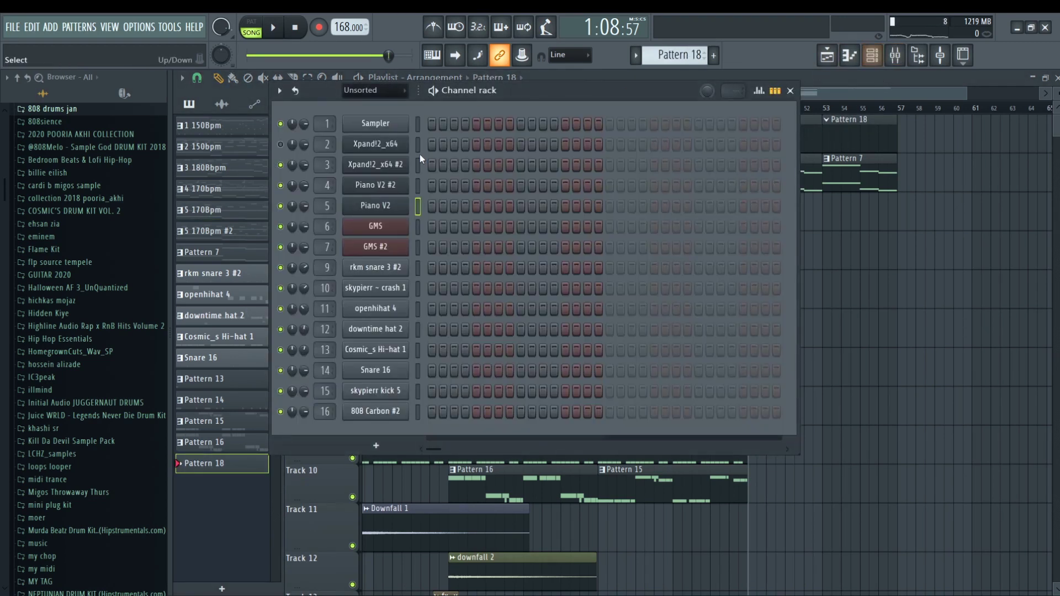
pyautogui.rightClick(421, 191)
pyautogui.click(602, 210)
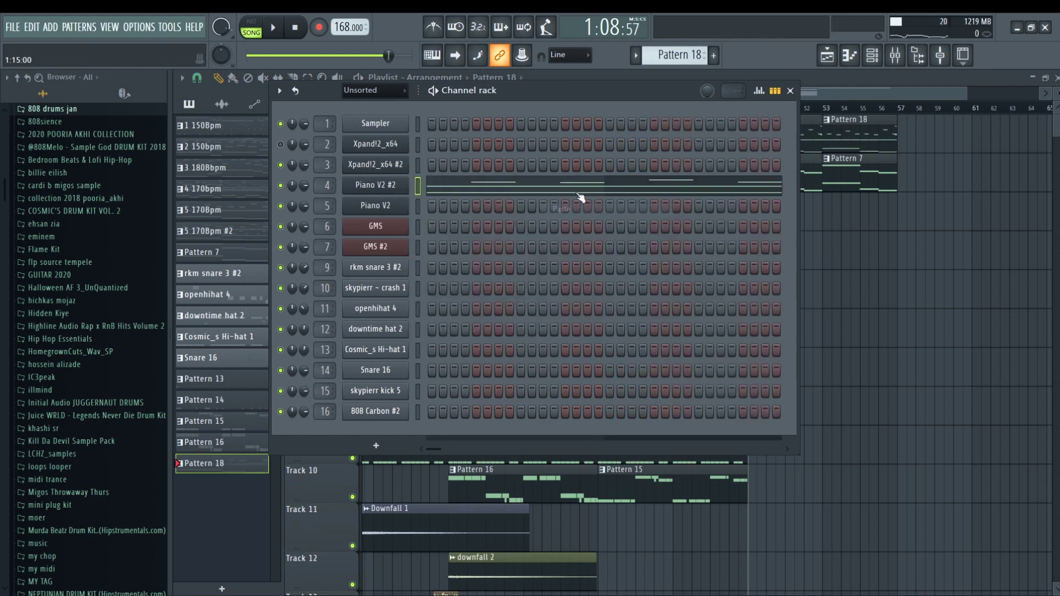
# - Delete all the melody notes above the repeated C#5 notes in Pattern 18's Piano V2 #2 part
pyautogui.click(568, 186)
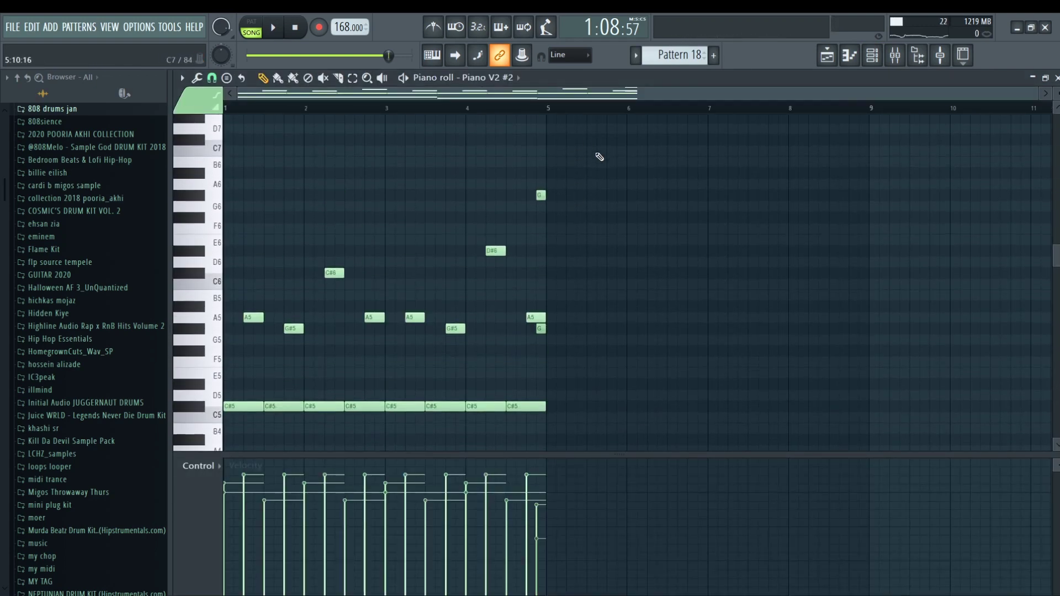
pyautogui.moveTo(598, 156); pyautogui.dragTo(180, 334)
pyautogui.press('Delete')
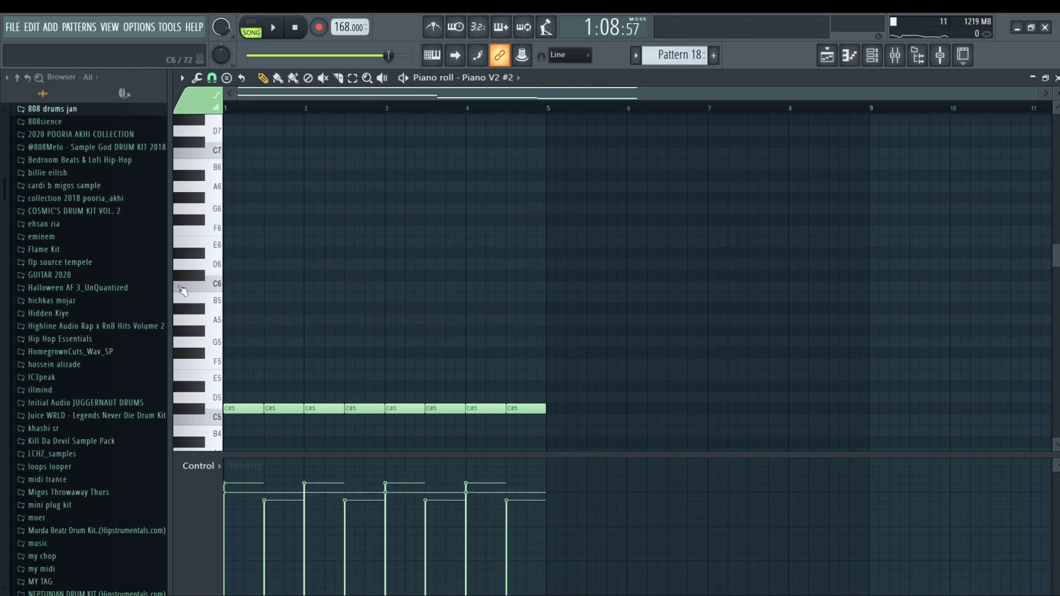
# - Add two-bar E4 and G#4 notes above the C#4 at bar 1 to build the opening chord
pyautogui.scroll(-4, 350, 333)
pyautogui.press('space')
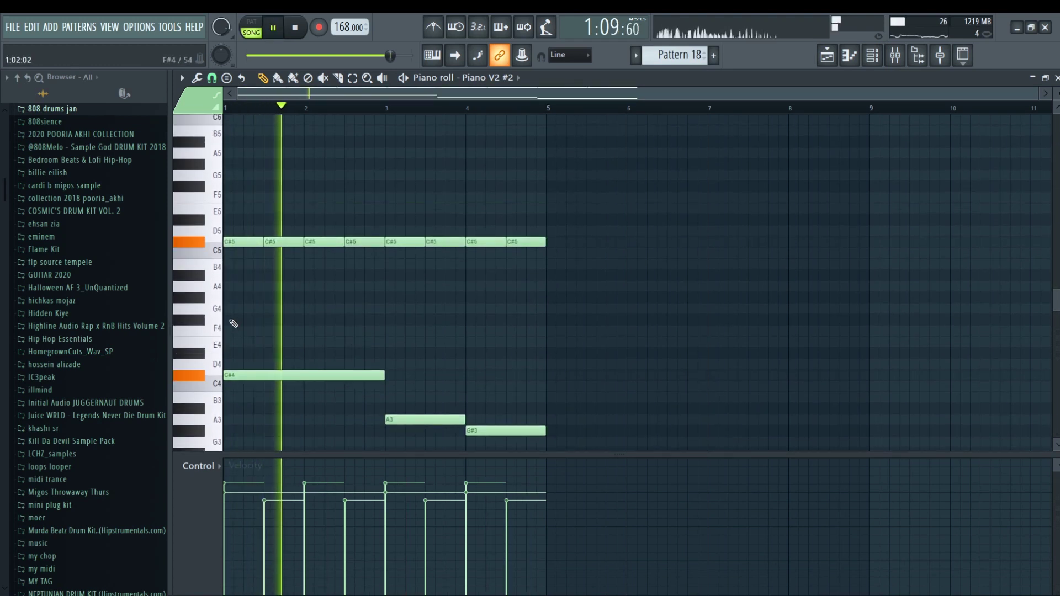
pyautogui.press('space')
pyautogui.click(250, 341)
pyautogui.press('space')
pyautogui.moveTo(243, 313)
pyautogui.mouseDown()
pyautogui.moveTo(243, 347)
pyautogui.moveTo(241, 302)
pyautogui.mouseUp()
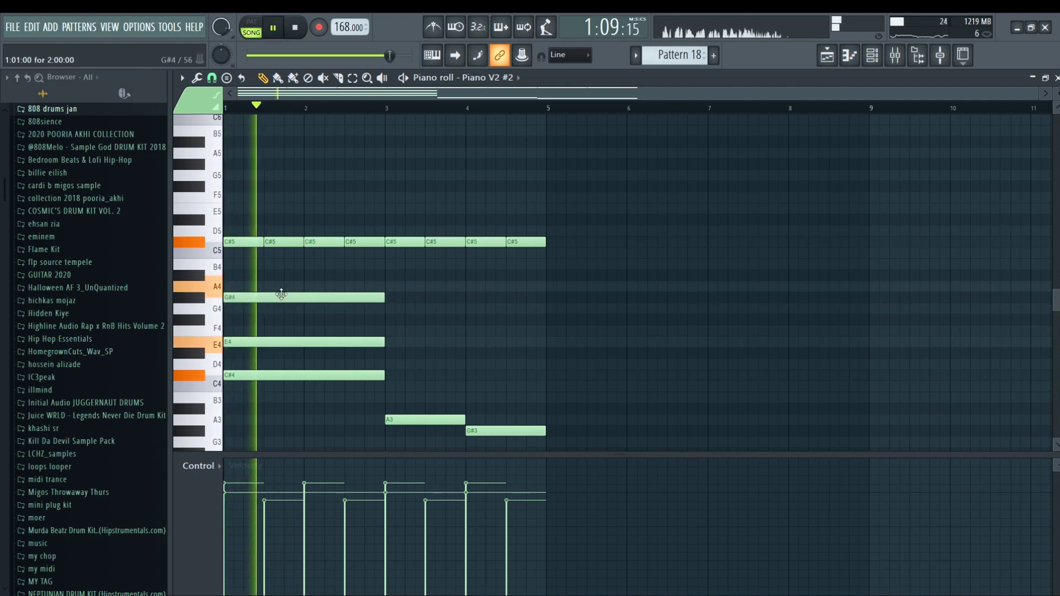
# - Complete the remaining chords by adding C#4 and E4 over the A3 in bar 3, and B3 and D#4 over the G#3 in bar 4
pyautogui.scroll(-2, 421, 316)
pyautogui.moveTo(367, 293); pyautogui.dragTo(338, 366)
pyautogui.hotkey('ctrl', 'b')
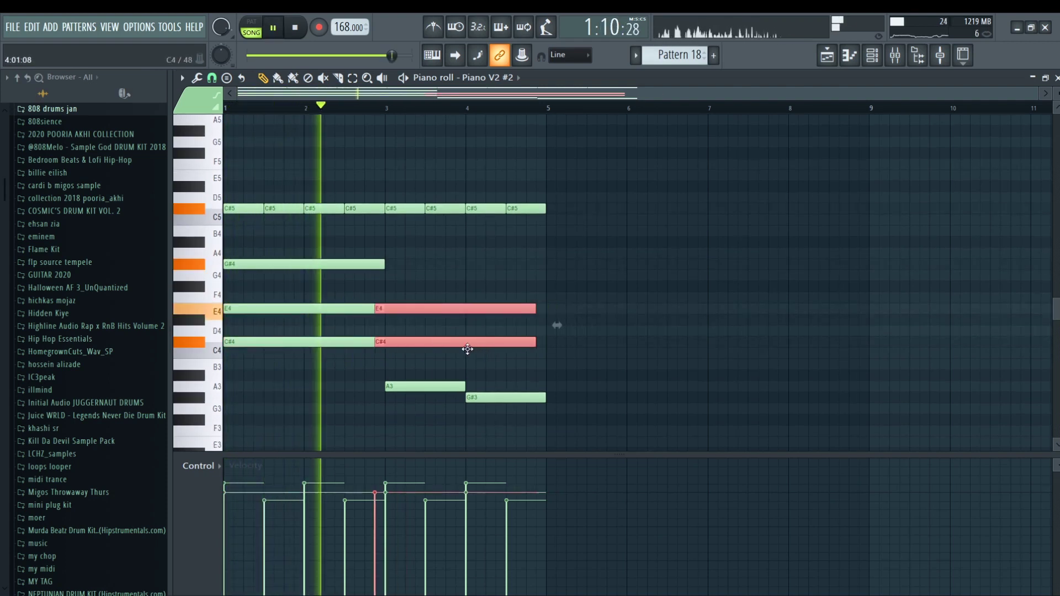
pyautogui.moveTo(544, 345); pyautogui.dragTo(504, 320)
pyautogui.hotkey('ctrl', 'b')
pyautogui.click(504, 350)
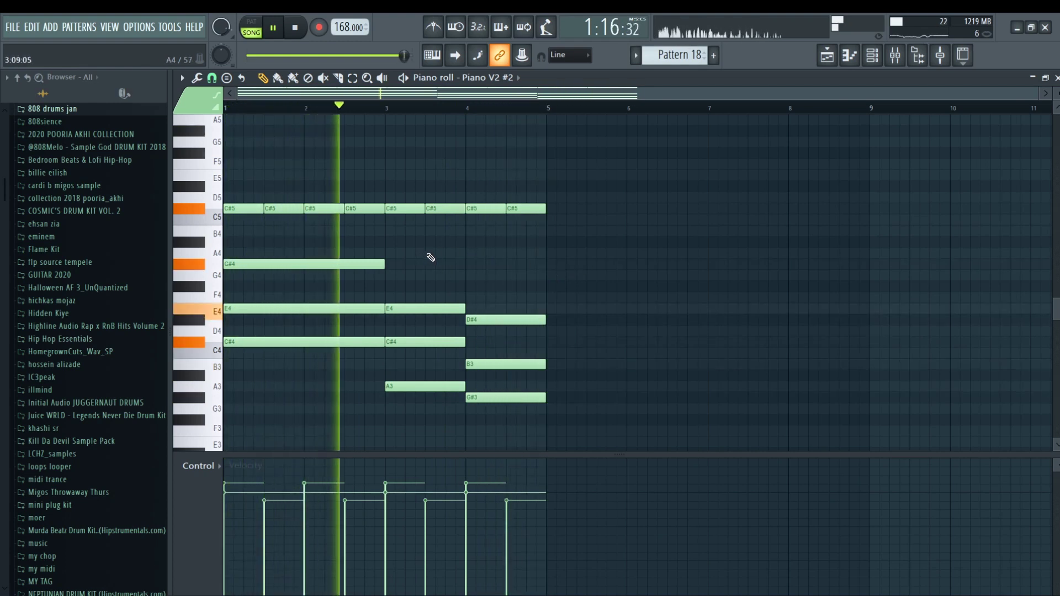
# - Raise all the Piano V2 #2 notes by one octave
pyautogui.scroll(2, 429, 257)
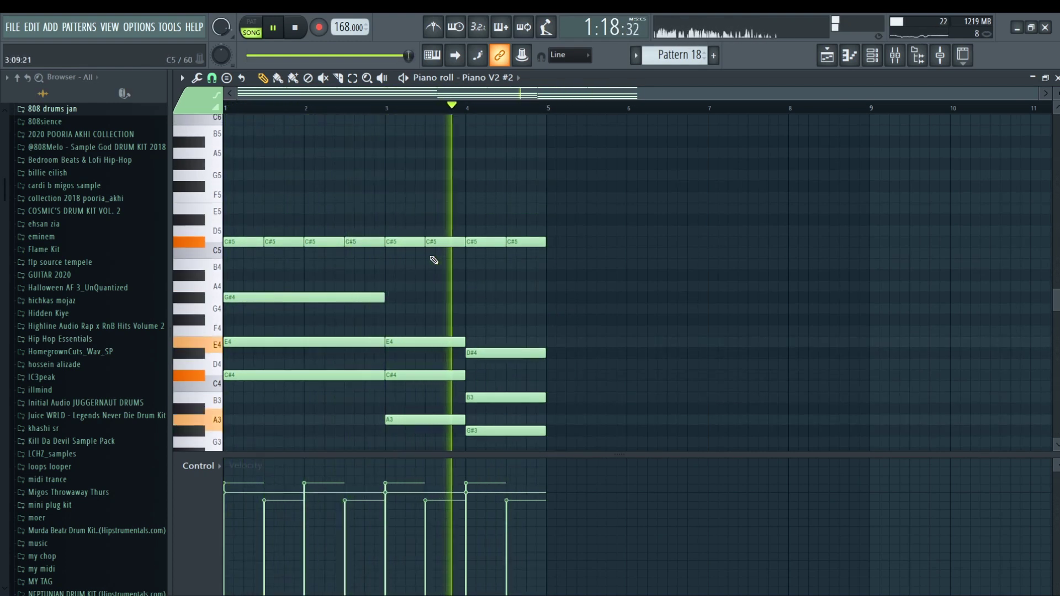
pyautogui.scroll(-2, 432, 260)
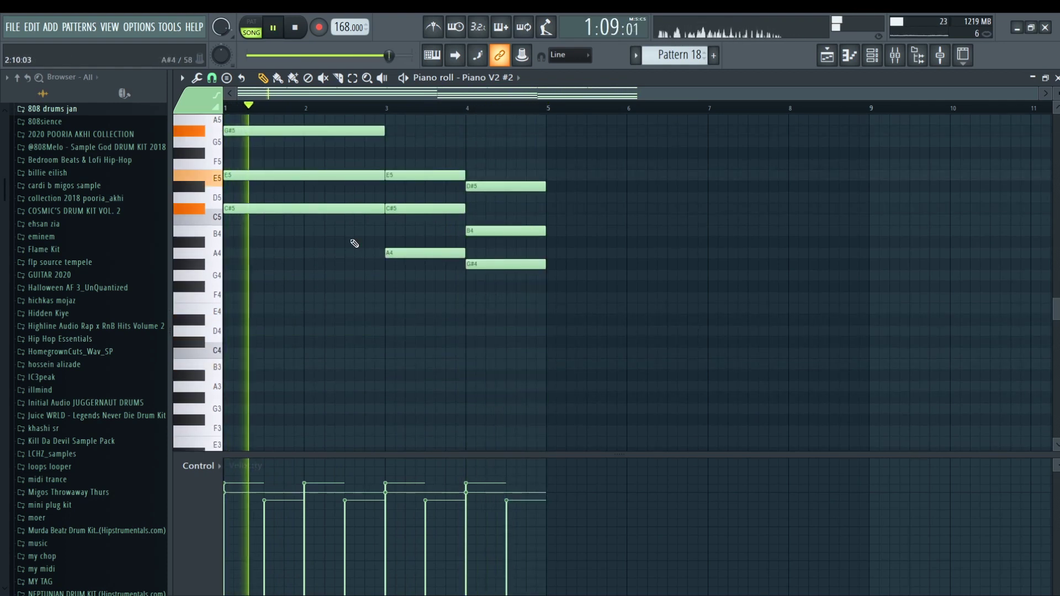
pyautogui.scroll(2, 354, 243)
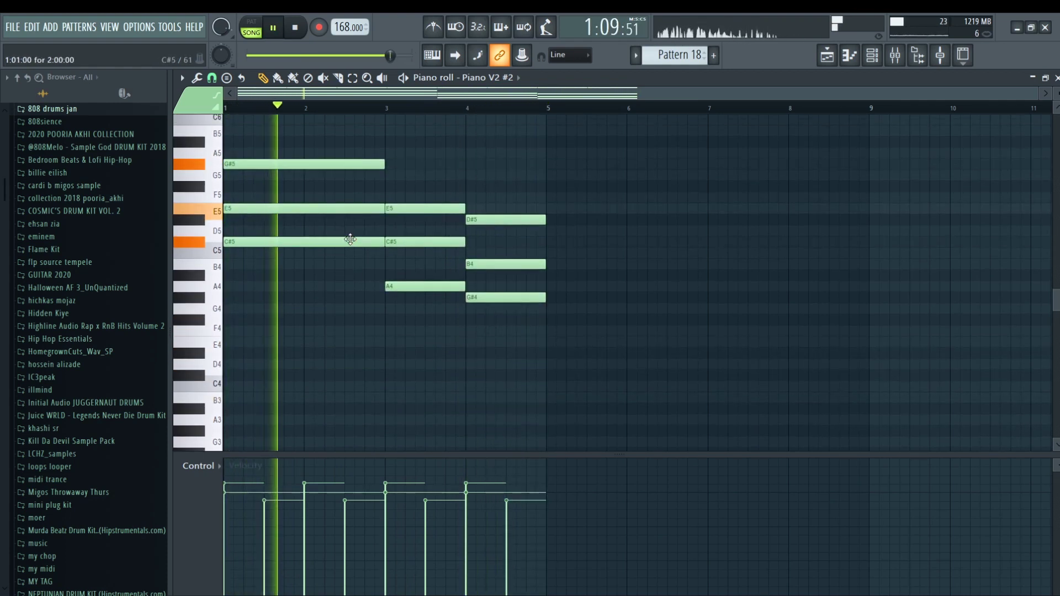
# - Select the lowest and highest note of each chord and duplicate them one octave down to thicken the progression
pyautogui.keyDown('ctrl'); pyautogui.click(345, 242); pyautogui.keyUp('ctrl')
pyautogui.keyDown('ctrl'); pyautogui.keyDown('shift'); pyautogui.click(419, 286); pyautogui.keyUp('shift'); pyautogui.keyUp('ctrl')
pyautogui.keyDown('ctrl'); pyautogui.keyDown('shift'); pyautogui.click(497, 297); pyautogui.keyUp('shift'); pyautogui.keyUp('ctrl')
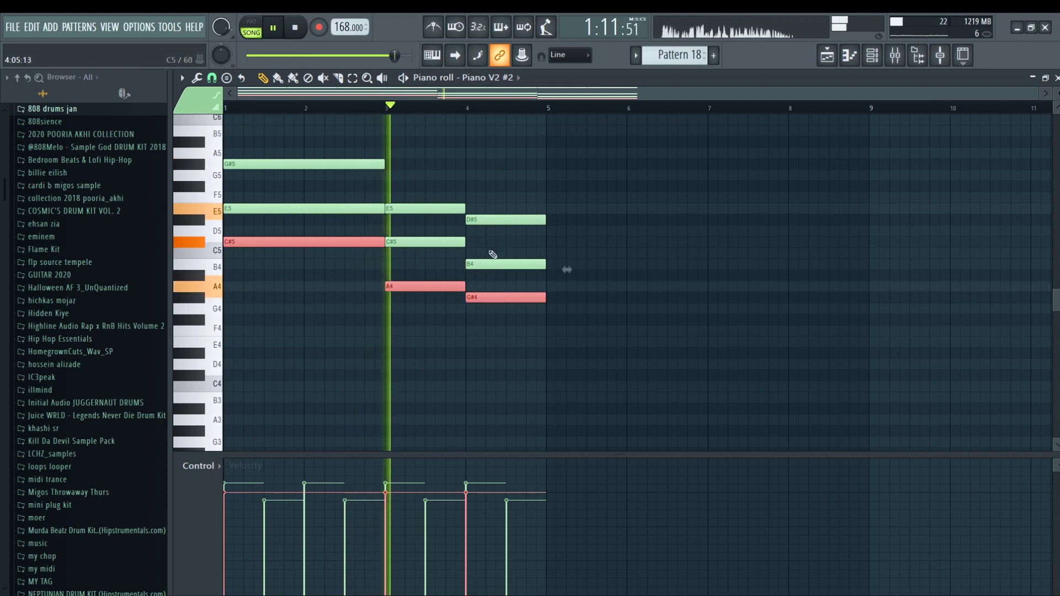
pyautogui.keyDown('ctrl'); pyautogui.keyDown('shift'); pyautogui.click(496, 220); pyautogui.keyUp('shift'); pyautogui.keyUp('ctrl')
pyautogui.keyDown('ctrl'); pyautogui.keyDown('shift'); pyautogui.click(390, 208); pyautogui.keyUp('shift'); pyautogui.keyUp('ctrl')
pyautogui.keyDown('ctrl'); pyautogui.keyDown('shift'); pyautogui.click(360, 165); pyautogui.keyUp('shift'); pyautogui.keyUp('ctrl')
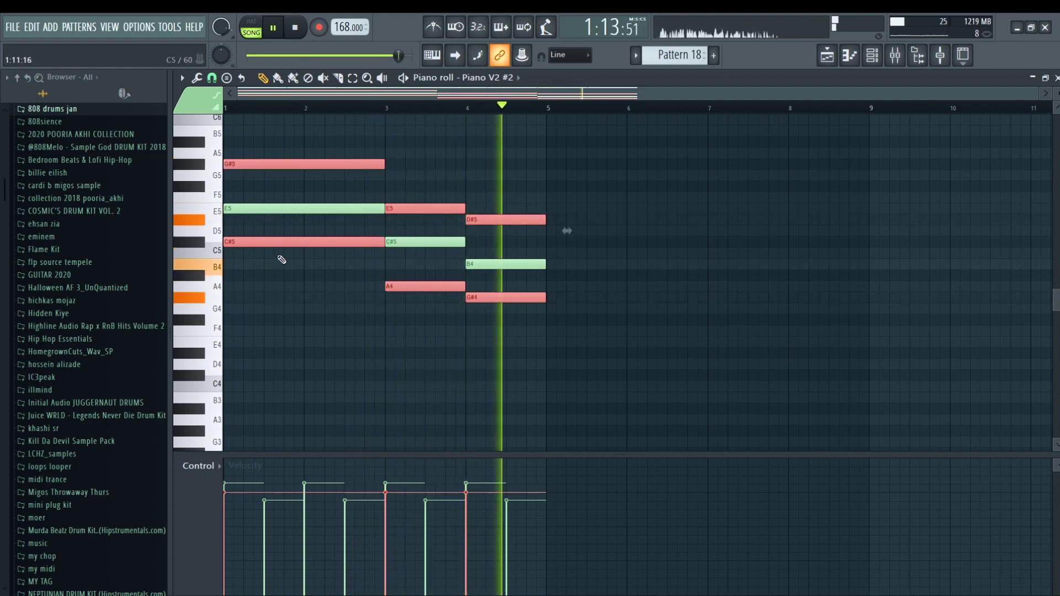
pyautogui.moveTo(264, 241); pyautogui.dragTo(251, 377)
pyautogui.click(289, 342)
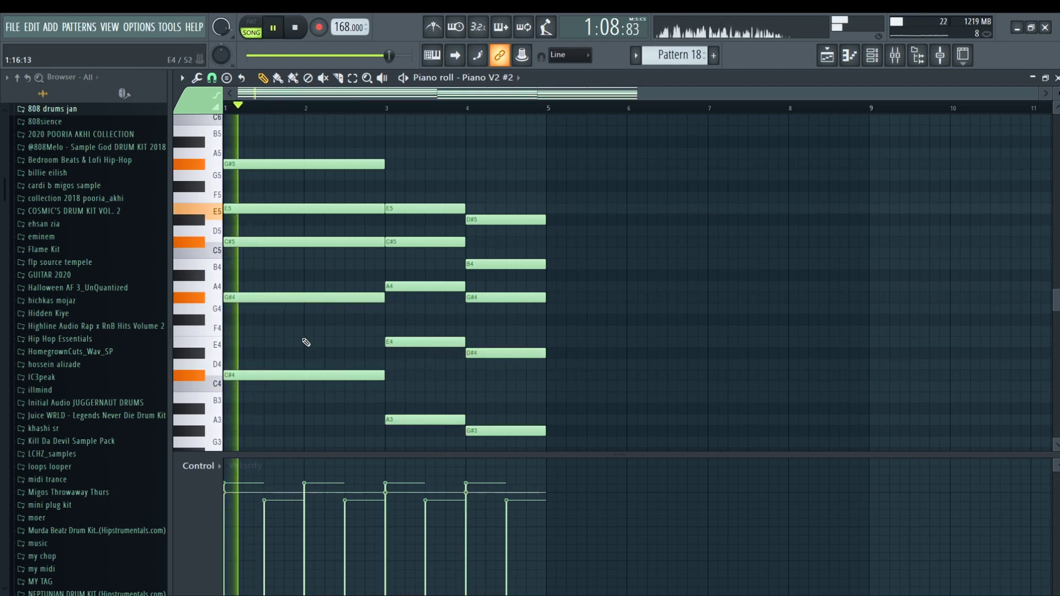
pyautogui.scroll(4, 303, 341)
pyautogui.scroll(-3, 307, 345)
pyautogui.scroll(-3, 308, 344)
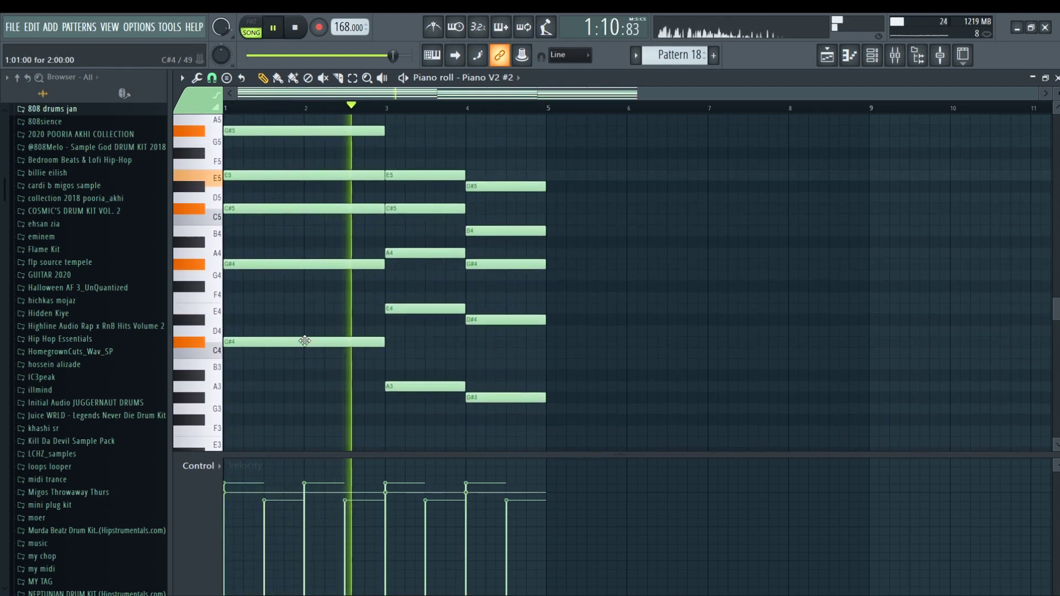
# - Examine the Piano V2 #2 layers, highlighting the chord notes, the opening two-bar chord and the repeated C#6 notes in turn
pyautogui.press('space')
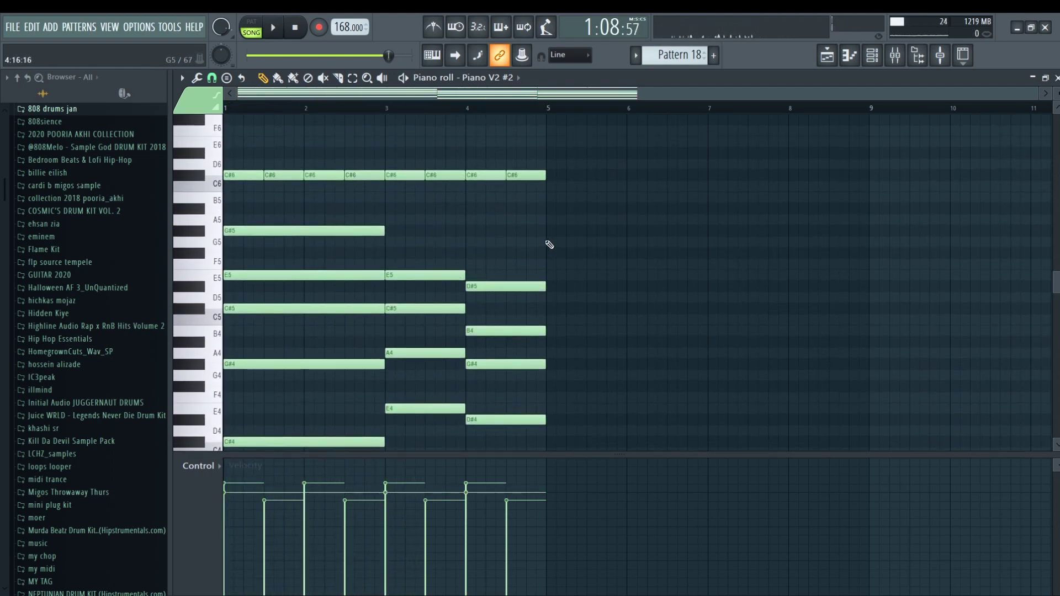
pyautogui.moveTo(580, 163); pyautogui.dragTo(312, 396)
pyautogui.scroll(4, 348, 209)
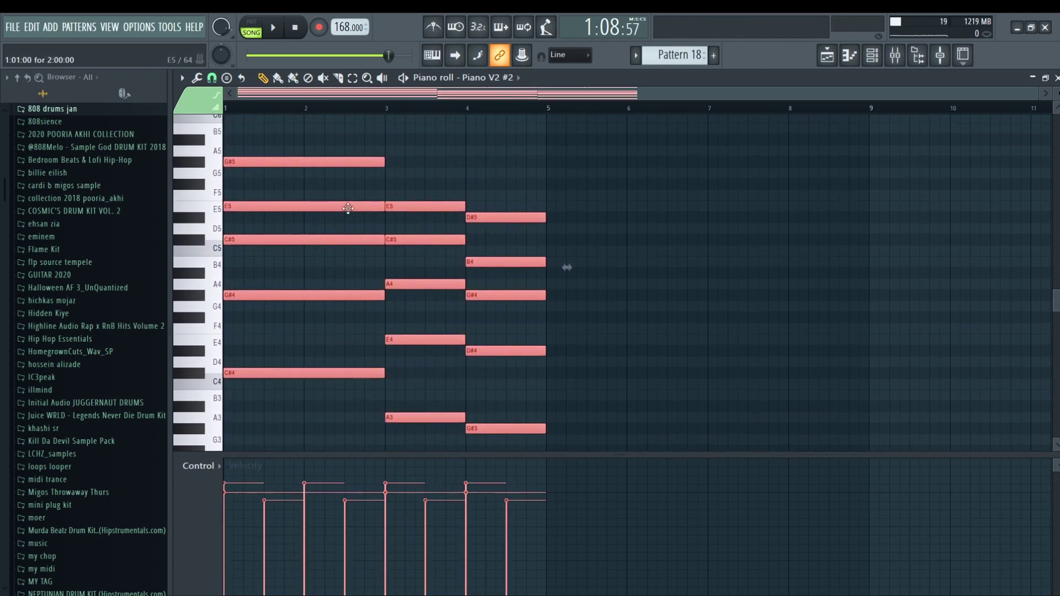
pyautogui.moveTo(371, 191); pyautogui.dragTo(347, 298)
pyautogui.moveTo(369, 245); pyautogui.dragTo(323, 240)
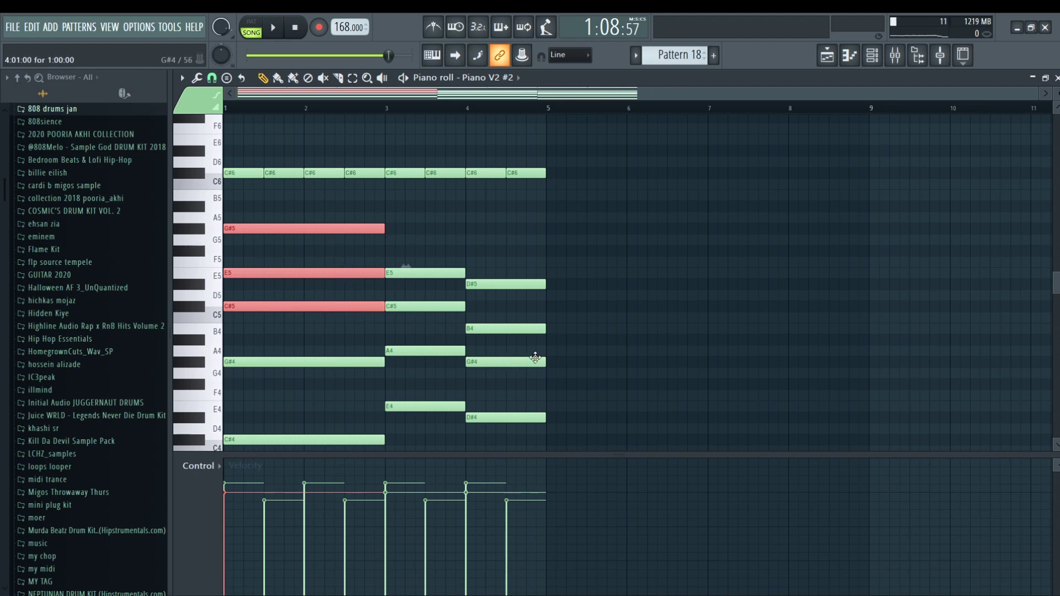
pyautogui.moveTo(535, 358); pyautogui.dragTo(449, 350)
pyautogui.moveTo(334, 267); pyautogui.dragTo(315, 313)
pyautogui.scroll(3, 414, 210)
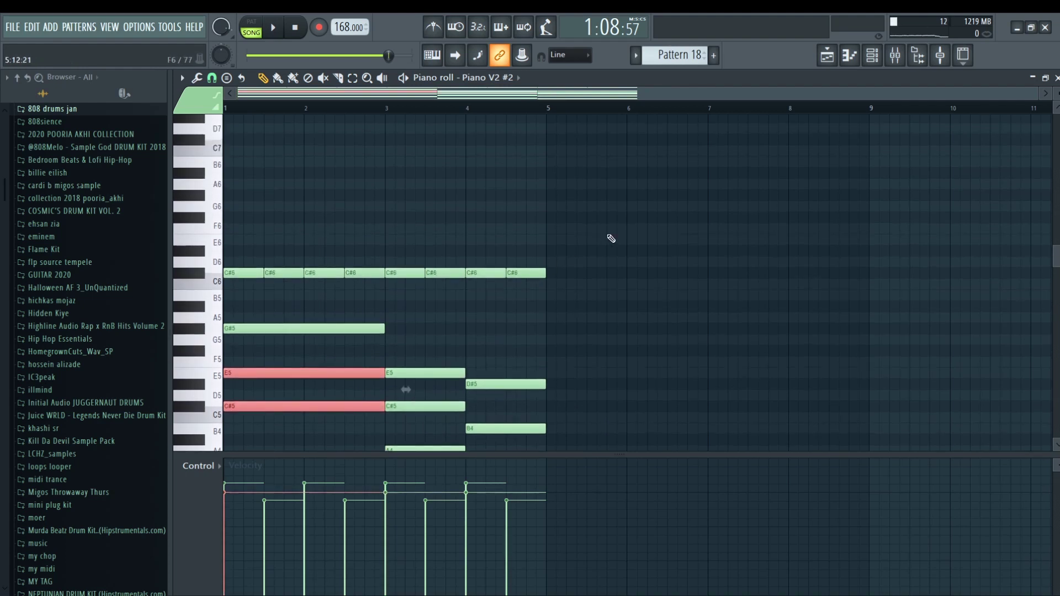
pyautogui.moveTo(607, 234); pyautogui.dragTo(224, 314)
pyautogui.moveTo(607, 213); pyautogui.dragTo(221, 301)
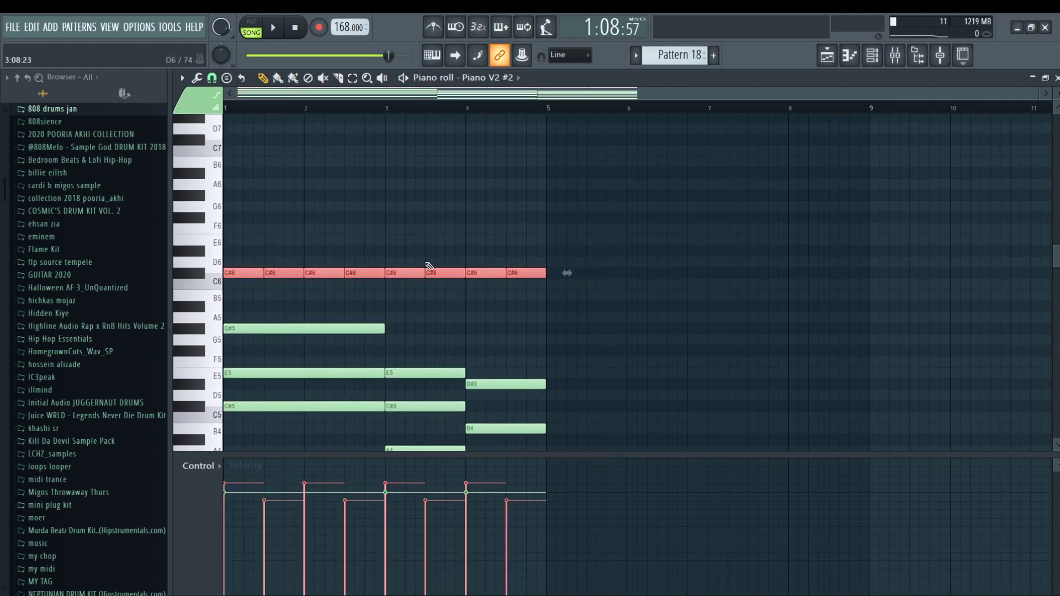
# - Play back the chord pattern with no notes selected, and return to the playlist with playback stopped
pyautogui.press('space')
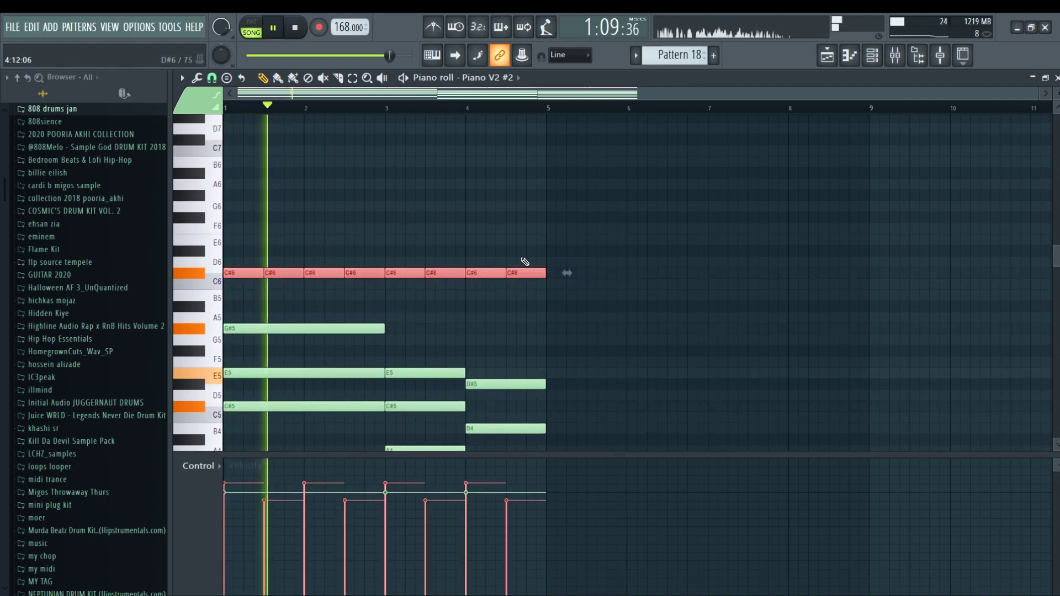
pyautogui.click(609, 210)
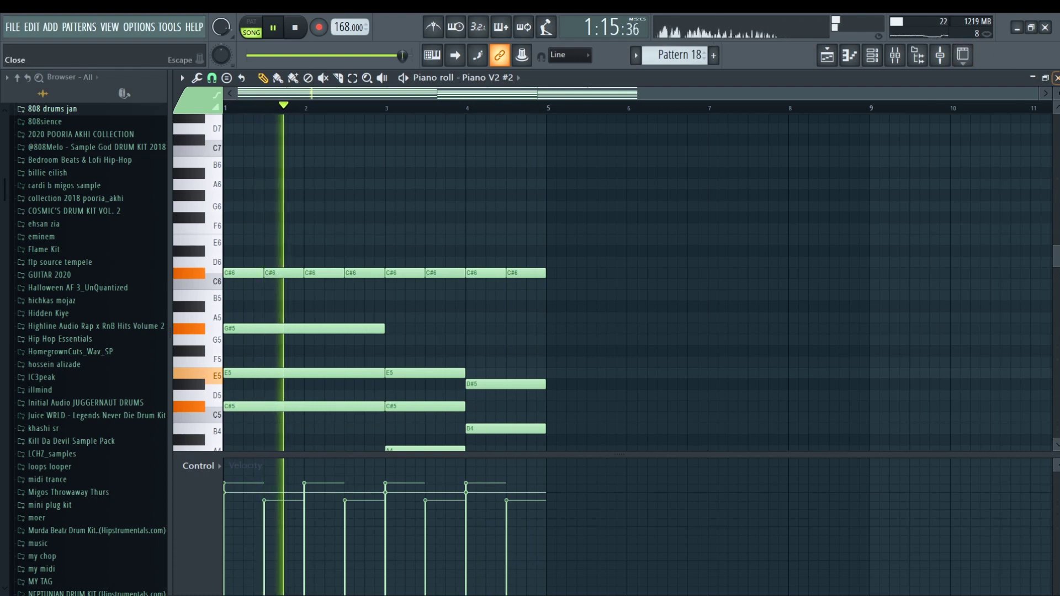
pyautogui.press('F7')
pyautogui.press('F6')
pyautogui.press('space')
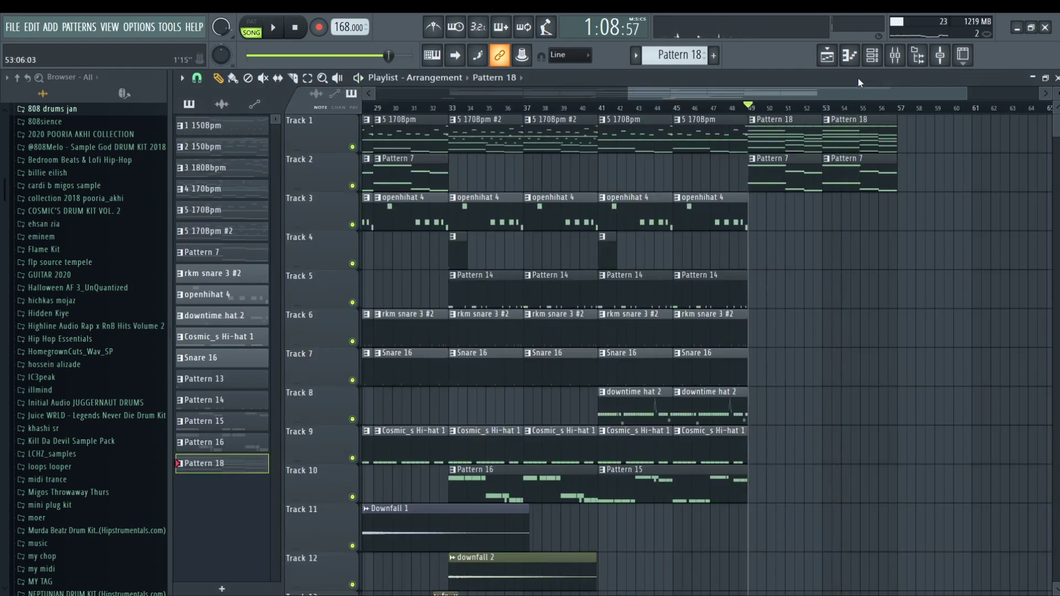
# - Select all the Piano V2 notes in Pattern 18 and mute the Piano V2 #2 channel
pyautogui.press('F7')
pyautogui.hotkey('ctrl', 'a')
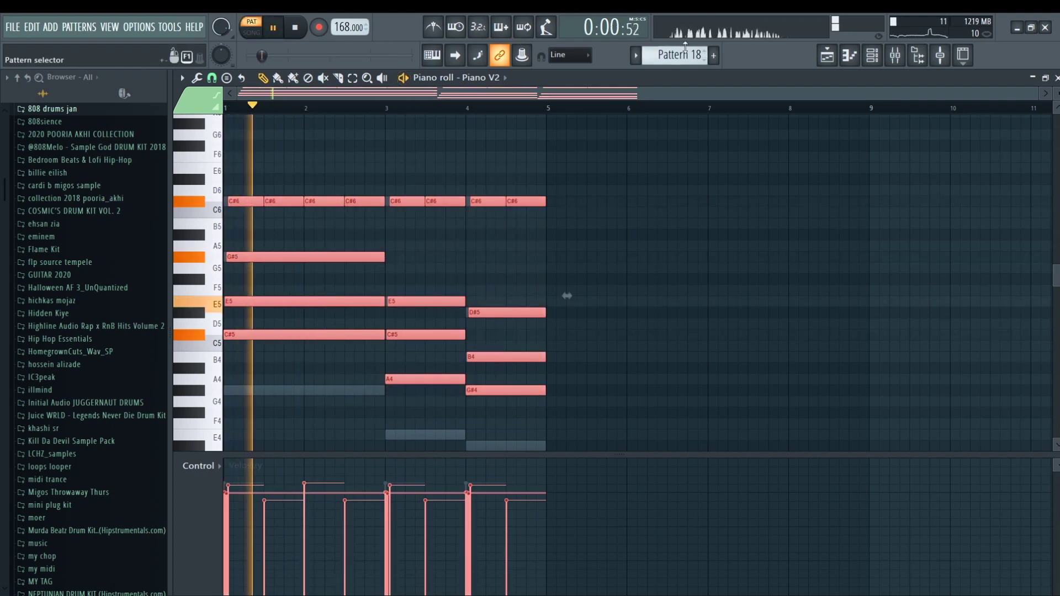
pyautogui.press('F6')
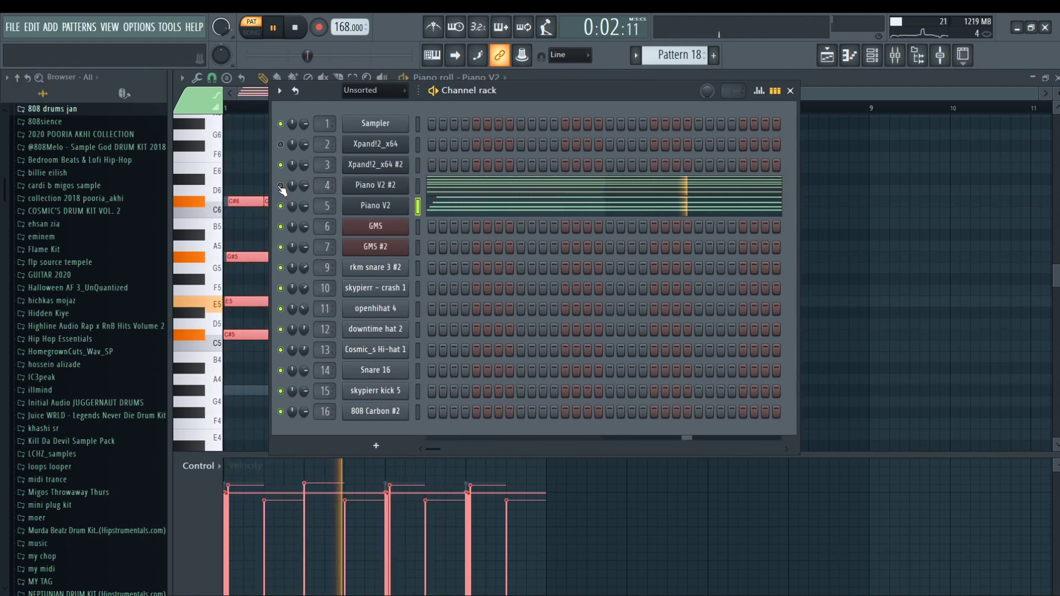
pyautogui.press('F6')
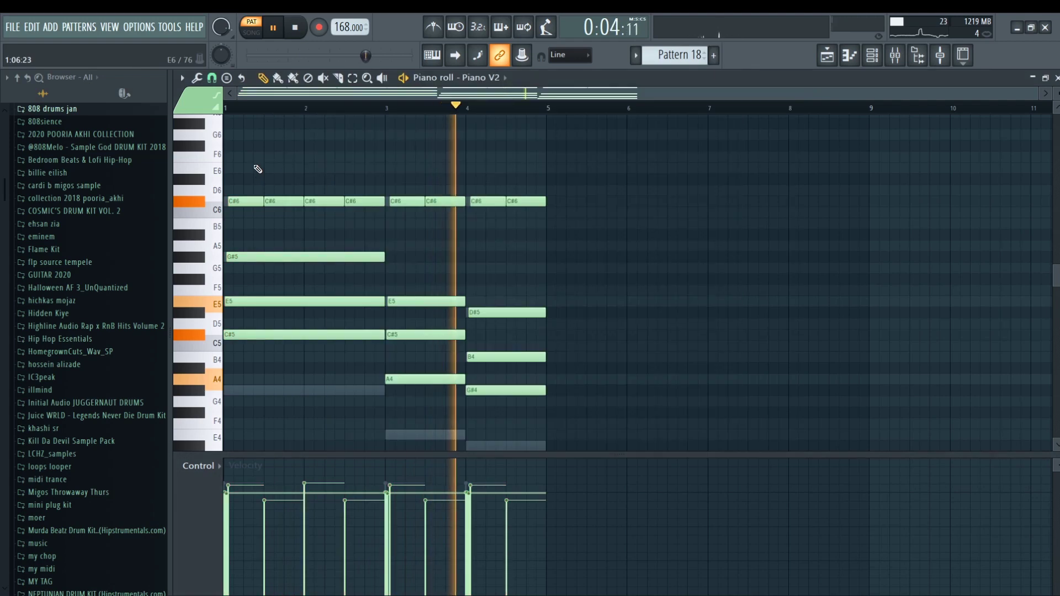
# - Try raising all the Piano V2 notes by one octave, and unmute the Piano V2 #2 channel to hear both layers
pyautogui.hotkey('ctrl', 'Up')
pyautogui.scroll(3, 493, 144)
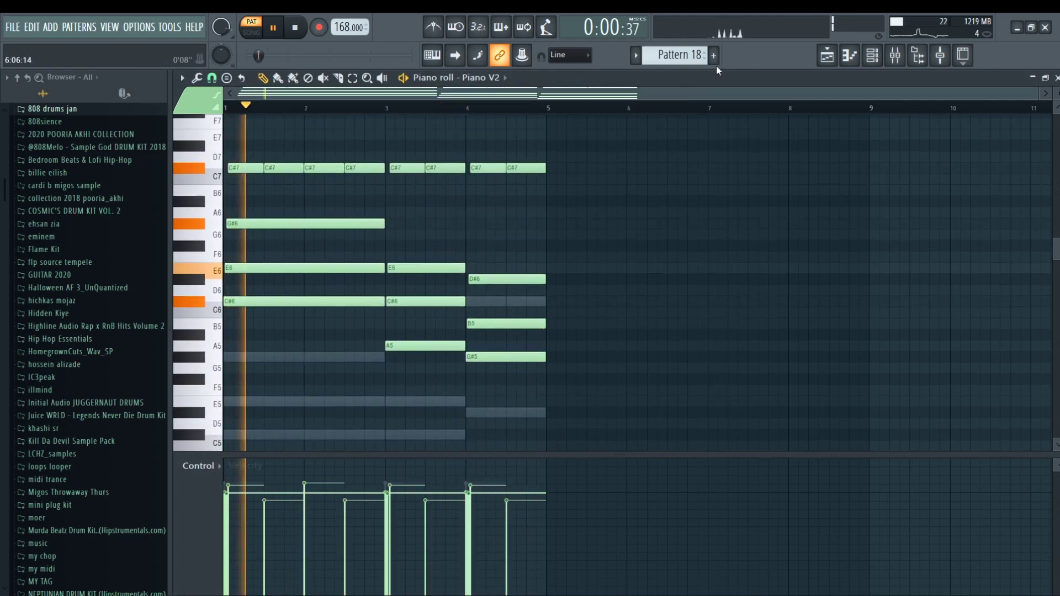
pyautogui.click(872, 55)
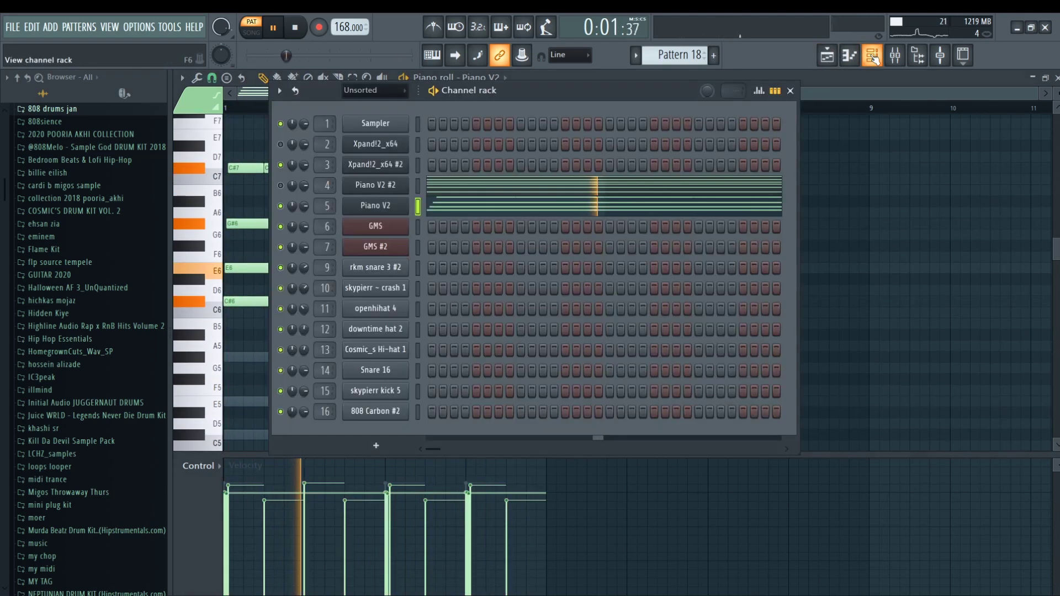
pyautogui.click(280, 185)
pyautogui.press('F6')
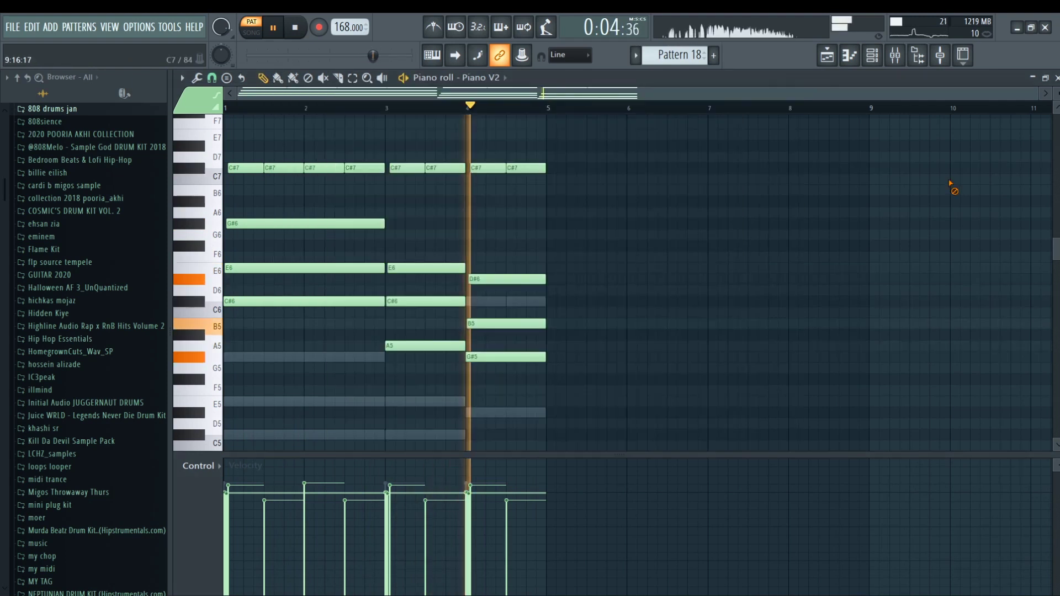
# - Lower all the Piano V2 notes by one octave and return to the playlist arrangement
pyautogui.scroll(1, 826, 197)
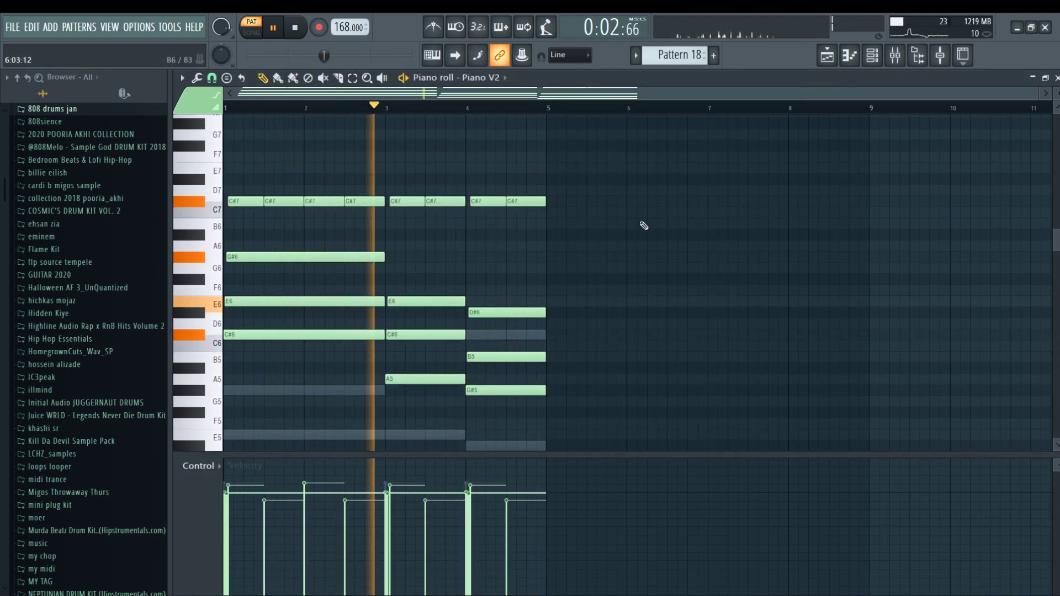
pyautogui.hotkey('ctrl', 'Down')
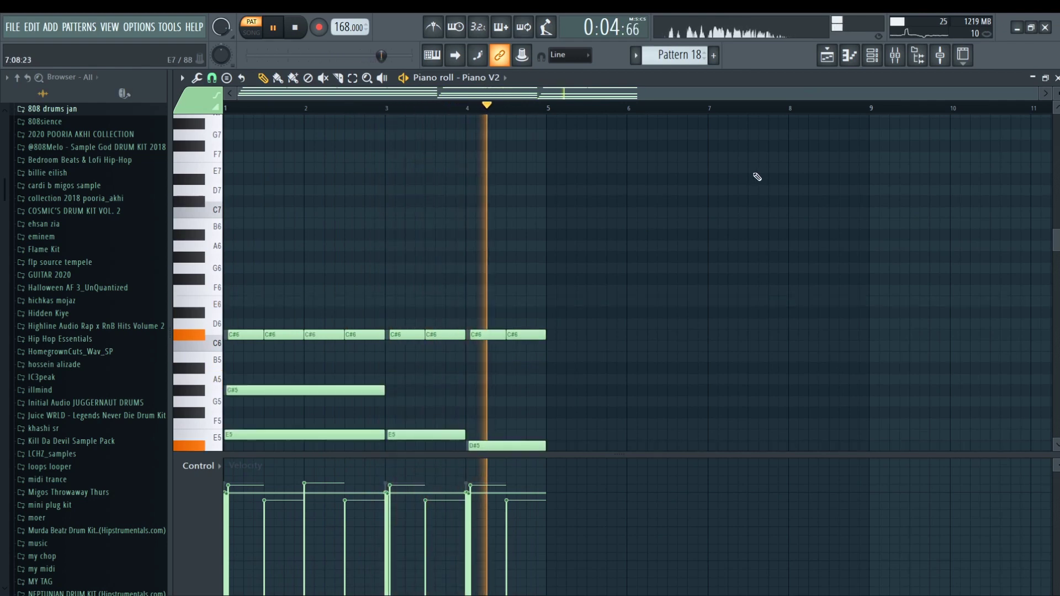
pyautogui.press('F5')
pyautogui.press('F6')
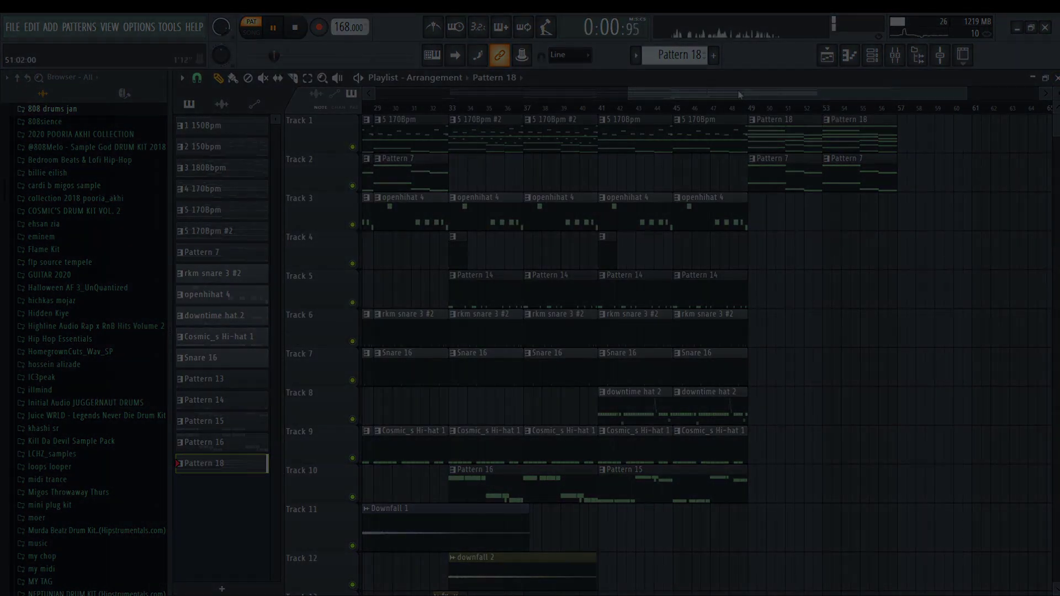